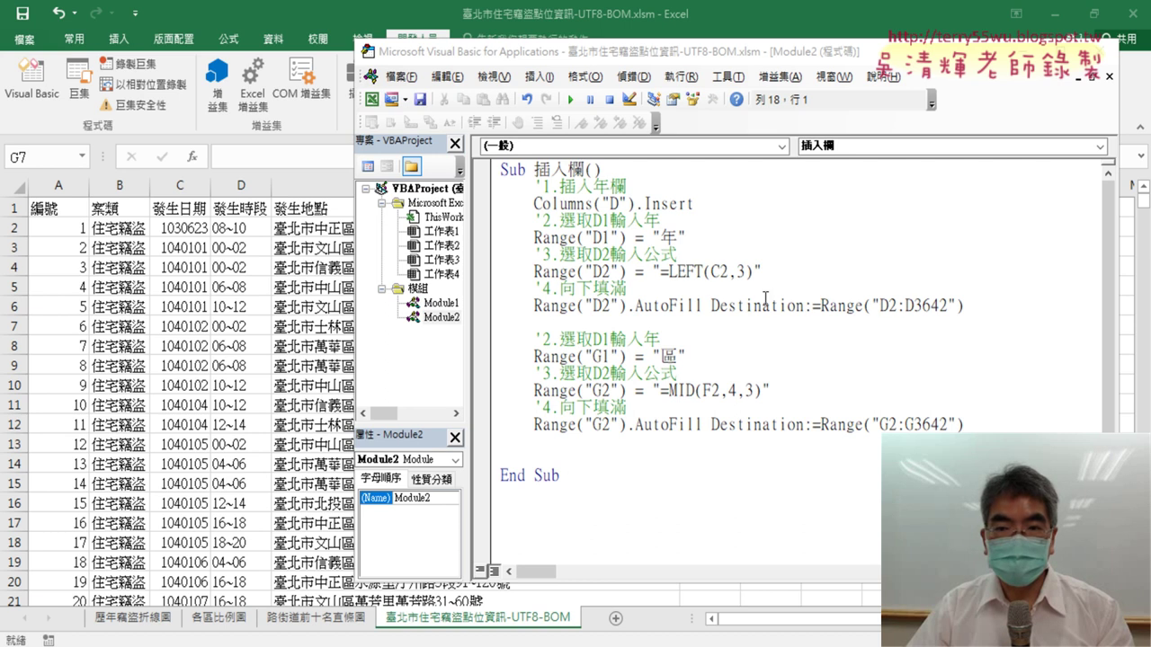
- Paste a copy of the column G fill block on the blank line before End Sub
{"action": "mouse_move", "coordinate": [973, 305]}
{"action": "left_mouse_down"}
{"action": "mouse_move", "coordinate": [504, 257]}
{"action": "mouse_move", "coordinate": [491, 205]}
{"action": "mouse_move", "coordinate": [486, 226]}
{"action": "left_mouse_up"}
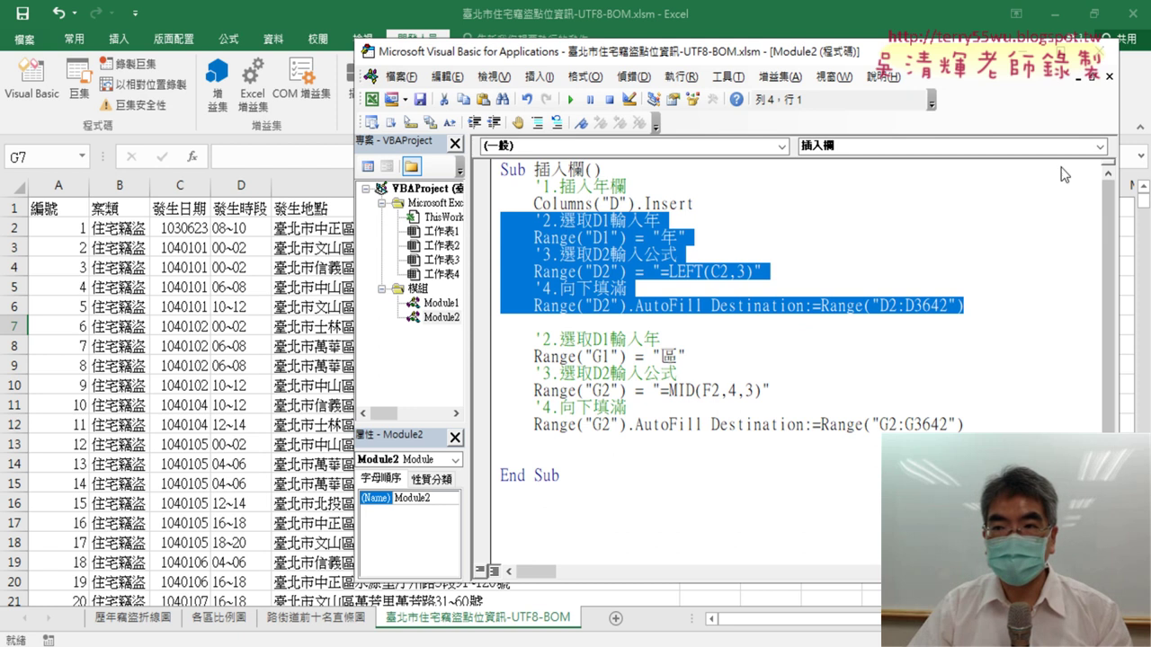
{"action": "mouse_move", "coordinate": [922, 54]}
{"action": "left_mouse_down"}
{"action": "mouse_move", "coordinate": [404, 72]}
{"action": "mouse_move", "coordinate": [930, 50]}
{"action": "left_mouse_up"}
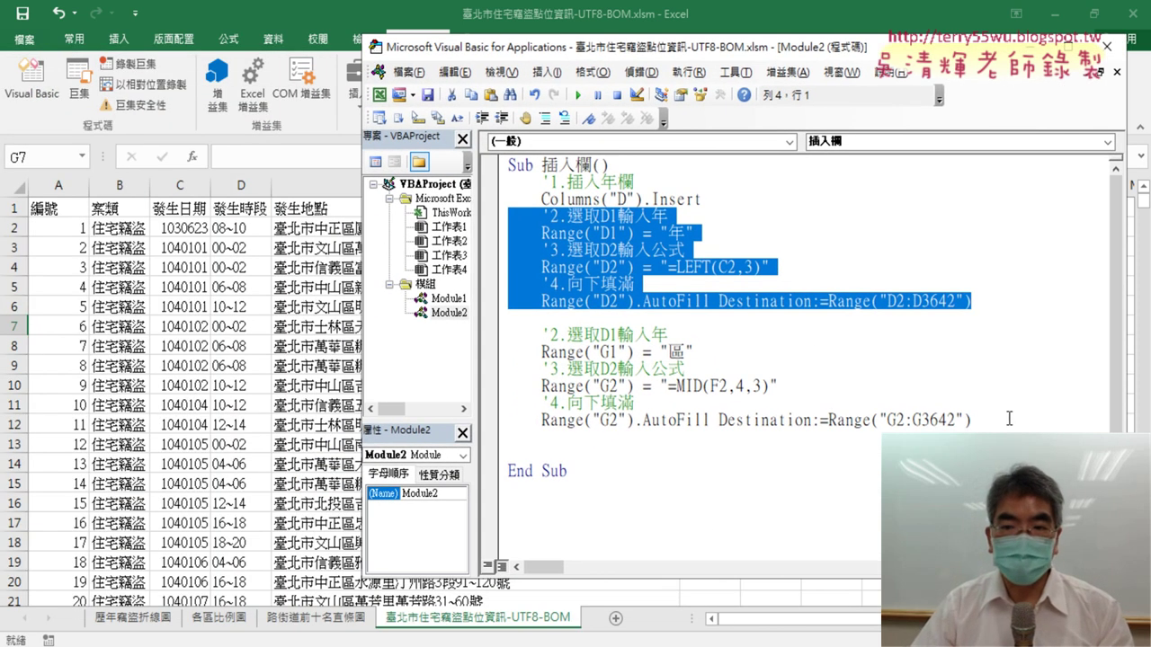
{"action": "left_click_drag", "start_coordinate": [1008, 419], "coordinate": [466, 338]}
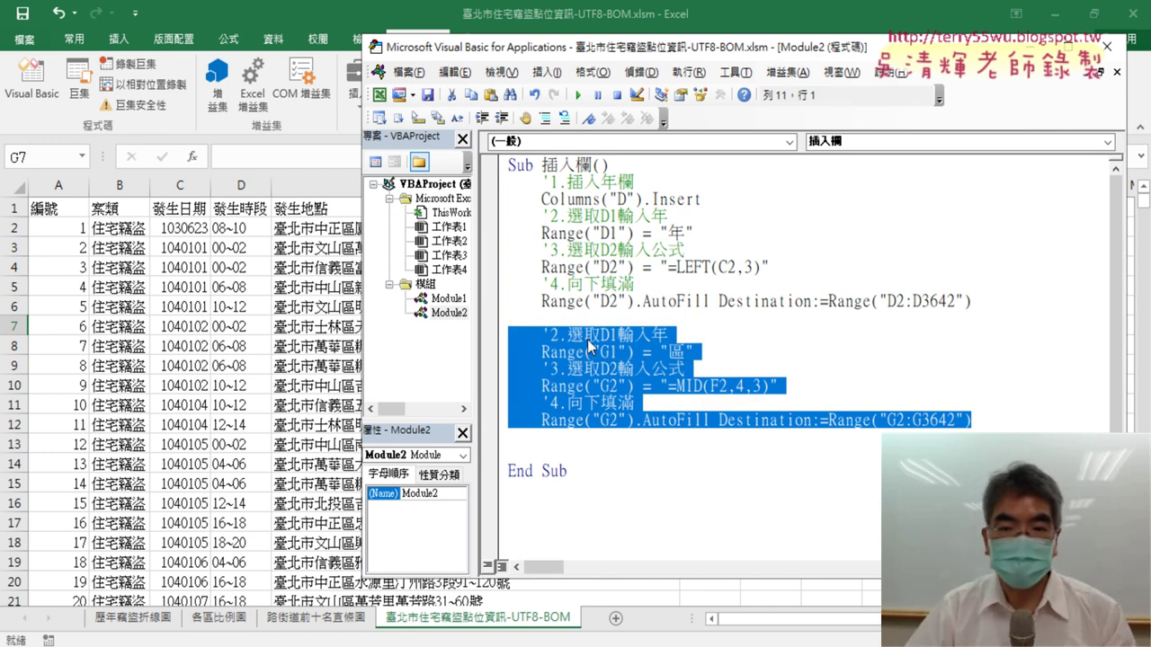
{"action": "left_click", "coordinate": [517, 449]}
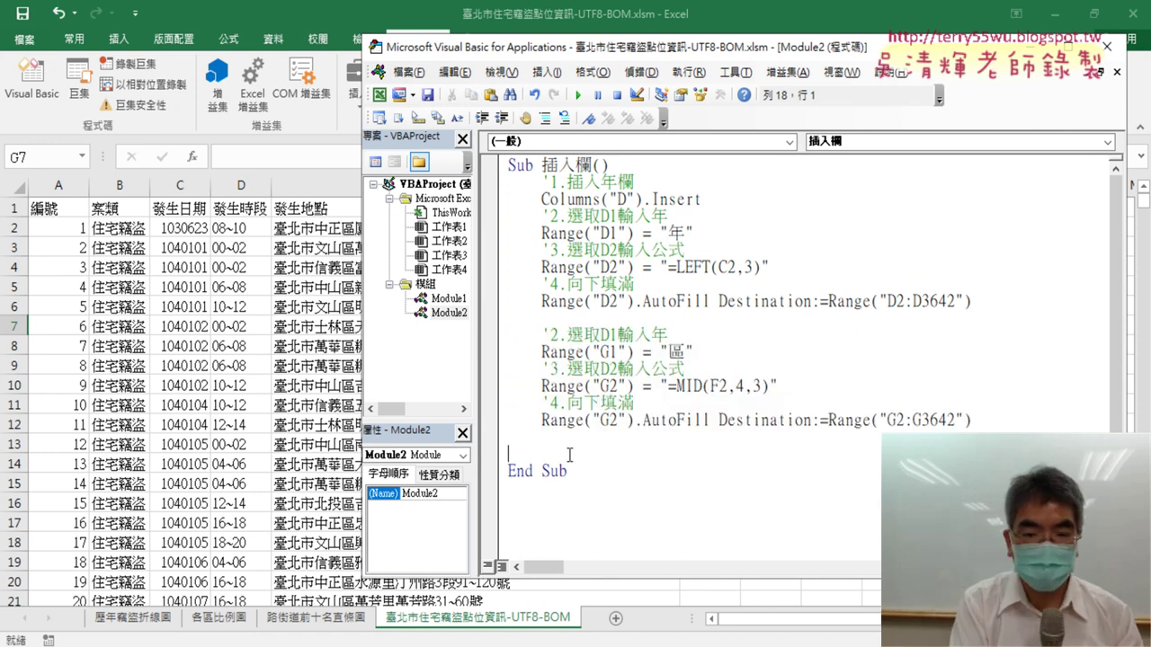
{"action": "key", "text": "ctrl+v"}
- Retarget the copied block's G1, G2 and AutoFill G2 references to H1 and H2
{"action": "scroll", "coordinate": [606, 449], "scroll_direction": "down", "scroll_amount": 1}
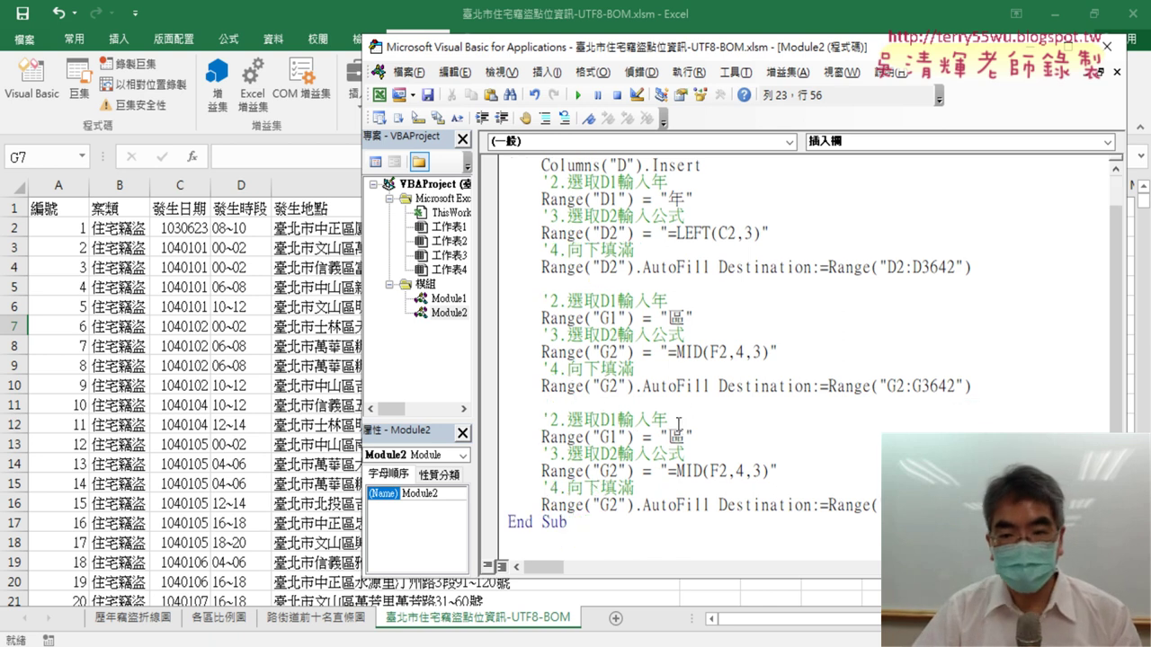
{"action": "left_click", "coordinate": [686, 436]}
{"action": "double_click", "coordinate": [675, 436]}
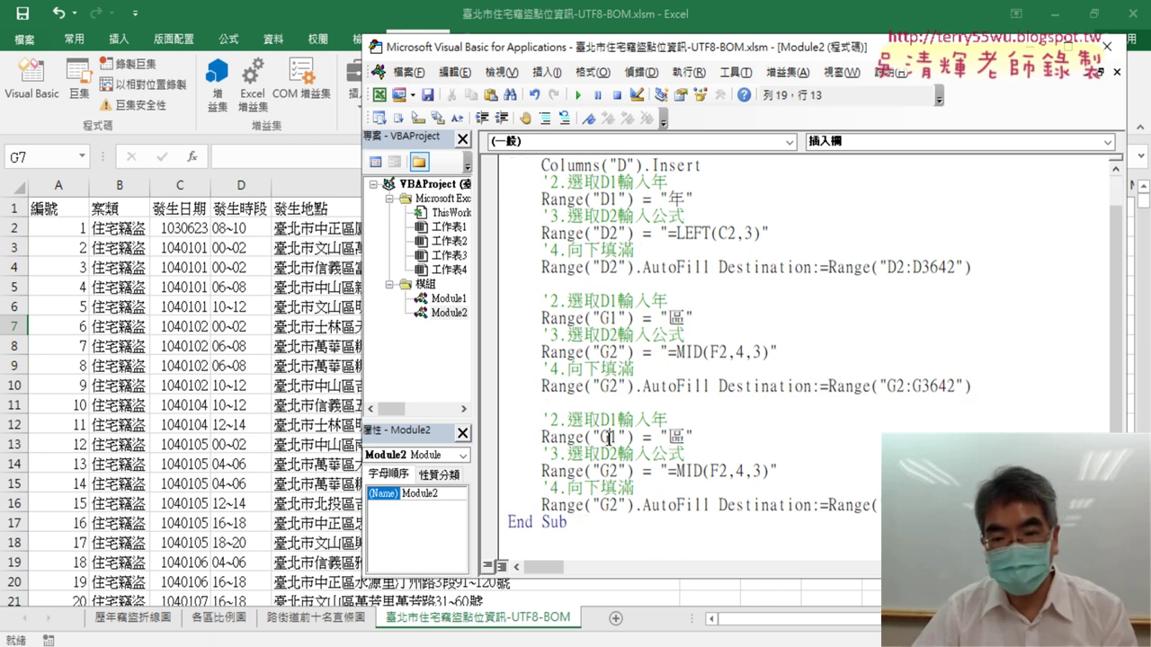
{"action": "left_click_drag", "start_coordinate": [600, 437], "coordinate": [611, 437]}
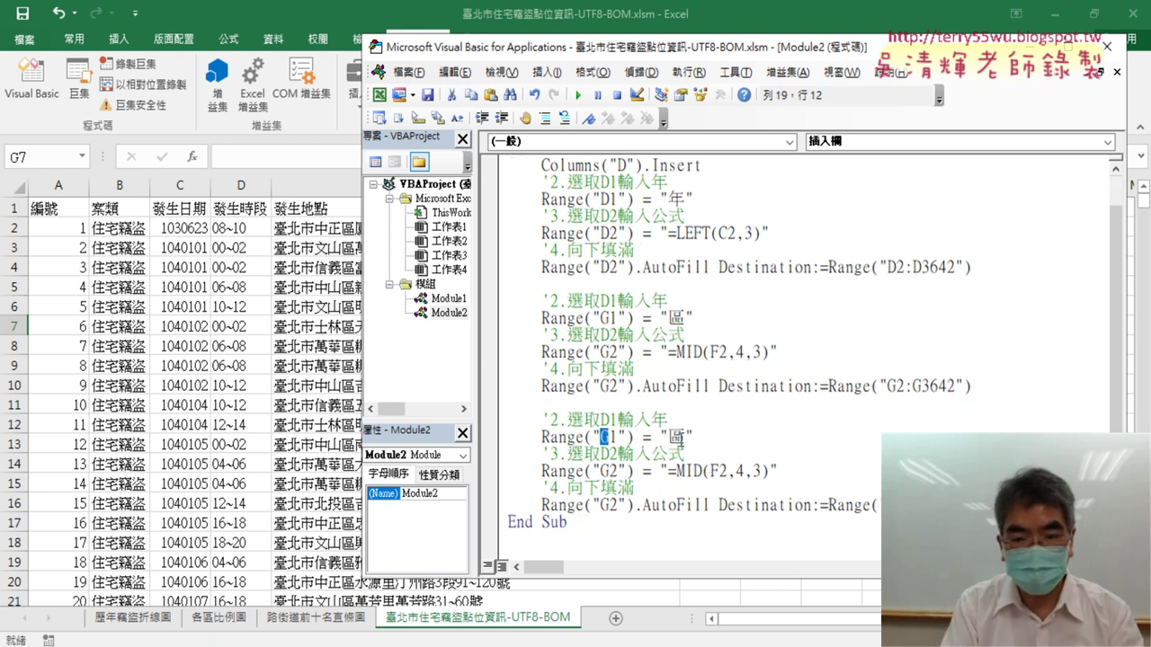
{"action": "type", "text": "H"}
{"action": "key", "text": "Down"}
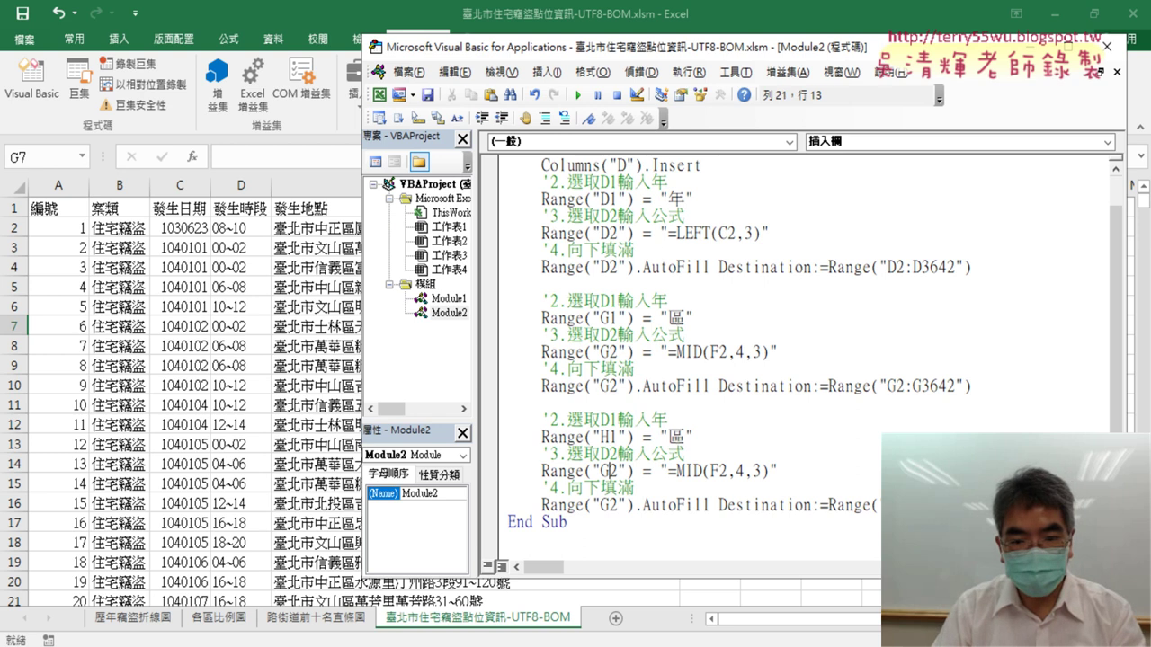
{"action": "key", "text": "shift+Left"}
{"action": "type", "text": "H"}
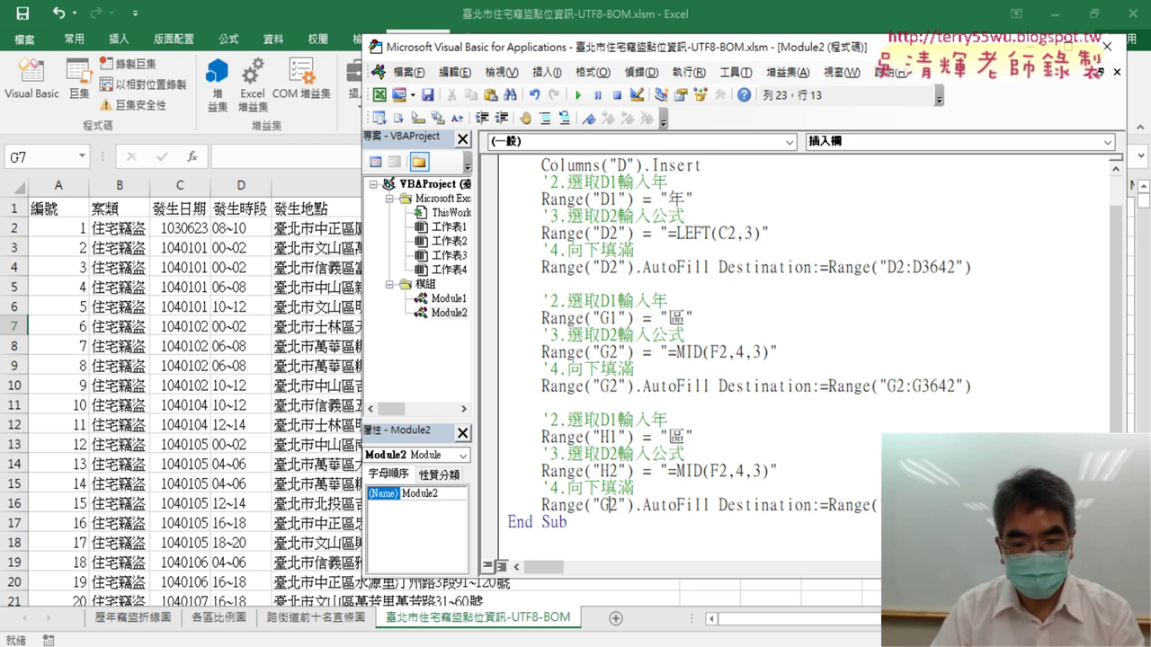
{"action": "key", "text": "shift+Left"}
{"action": "type", "text": "H"}
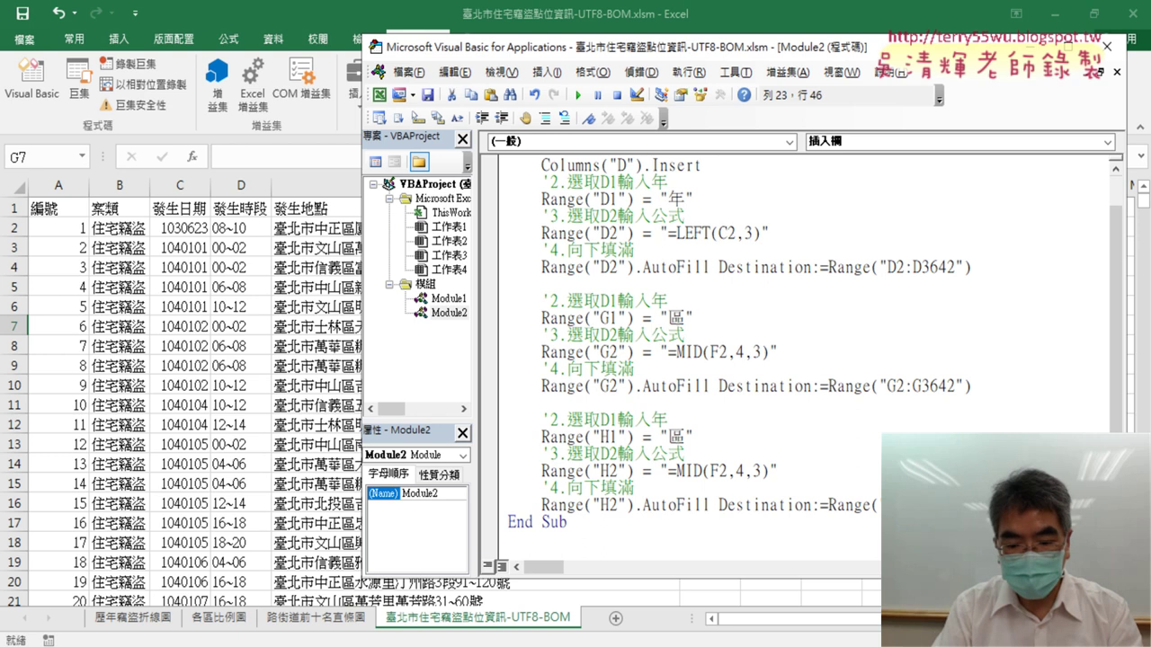
{"action": "type", "text": "H"}
{"action": "key", "text": "shift+Right"}
{"action": "key", "text": "shift+Right"}
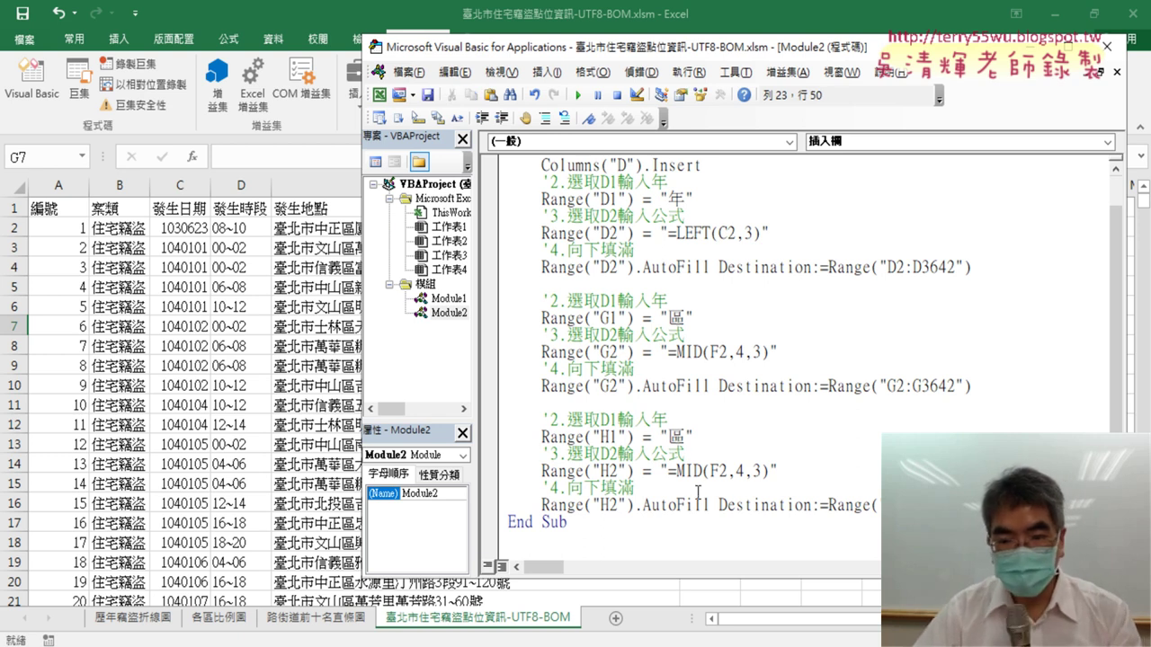
- Delete =MID(F2,4,3) from the H2 line and change the H1 header from 區 to 路街道
{"action": "left_click_drag", "start_coordinate": [670, 472], "coordinate": [769, 472]}
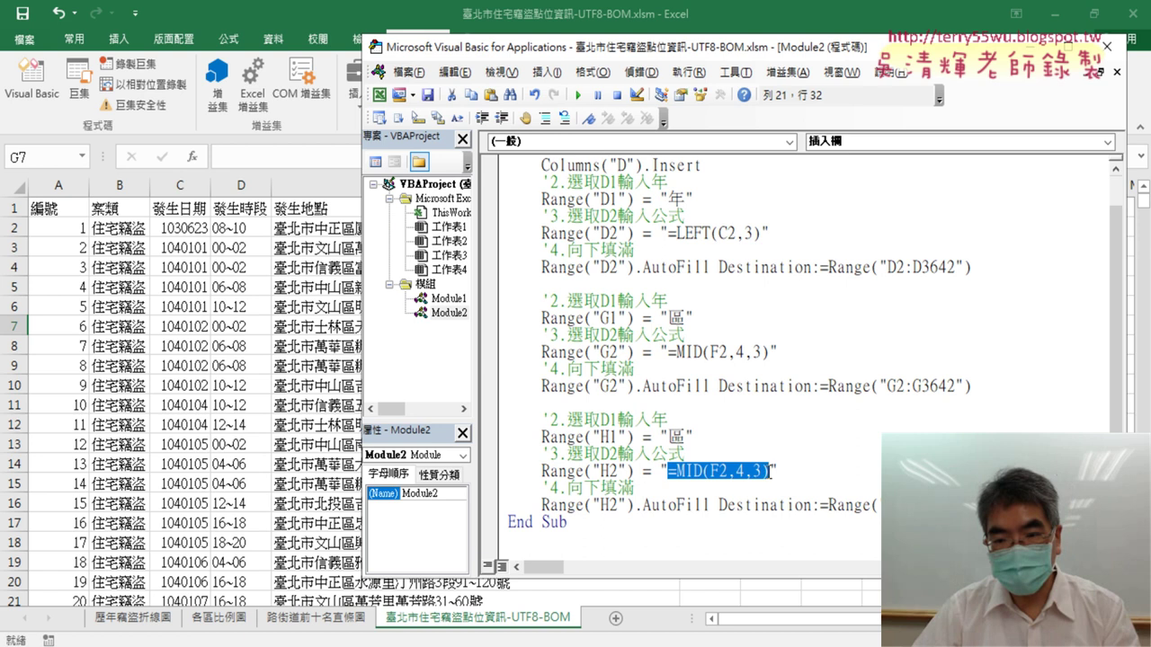
{"action": "key", "text": "Delete"}
{"action": "key", "text": "Up"}
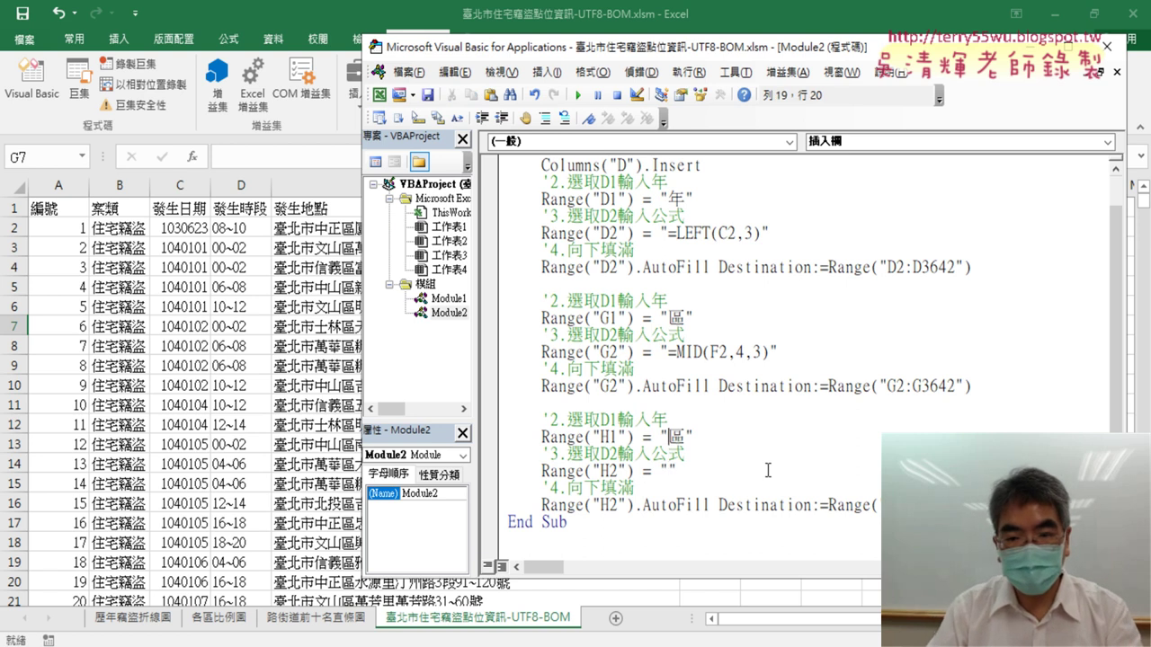
{"action": "key", "text": "Delete"}
{"action": "type", "text": "x"}
{"action": "type", "text": "路"}
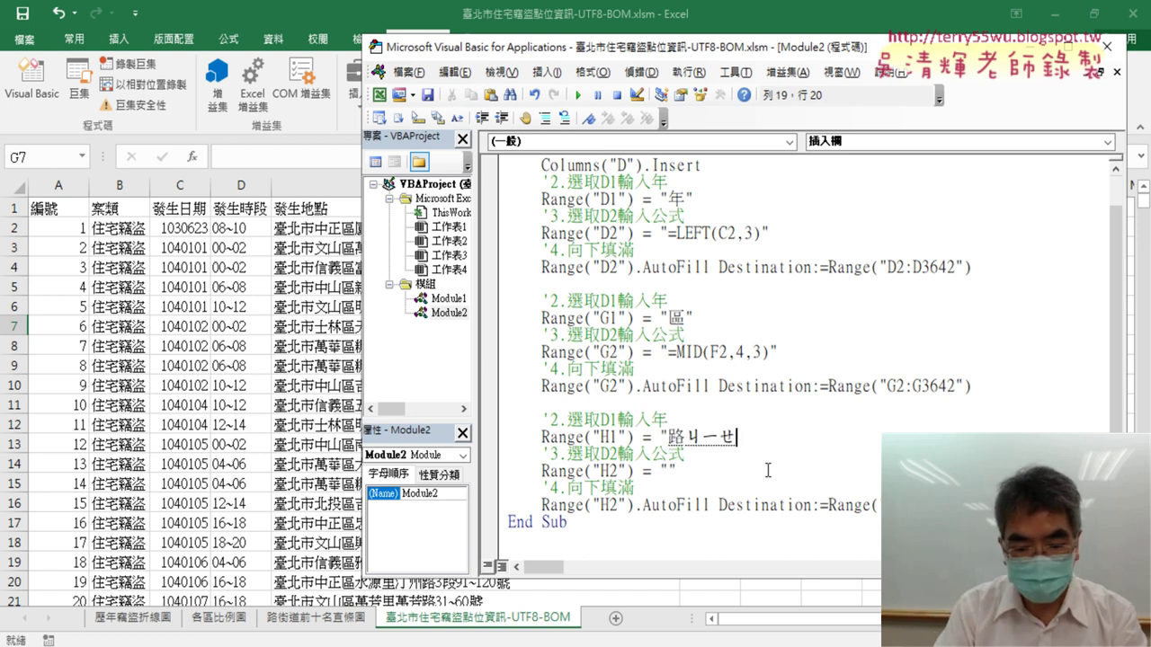
{"action": "type", "text": "街道"}
{"action": "key", "text": "Return"}
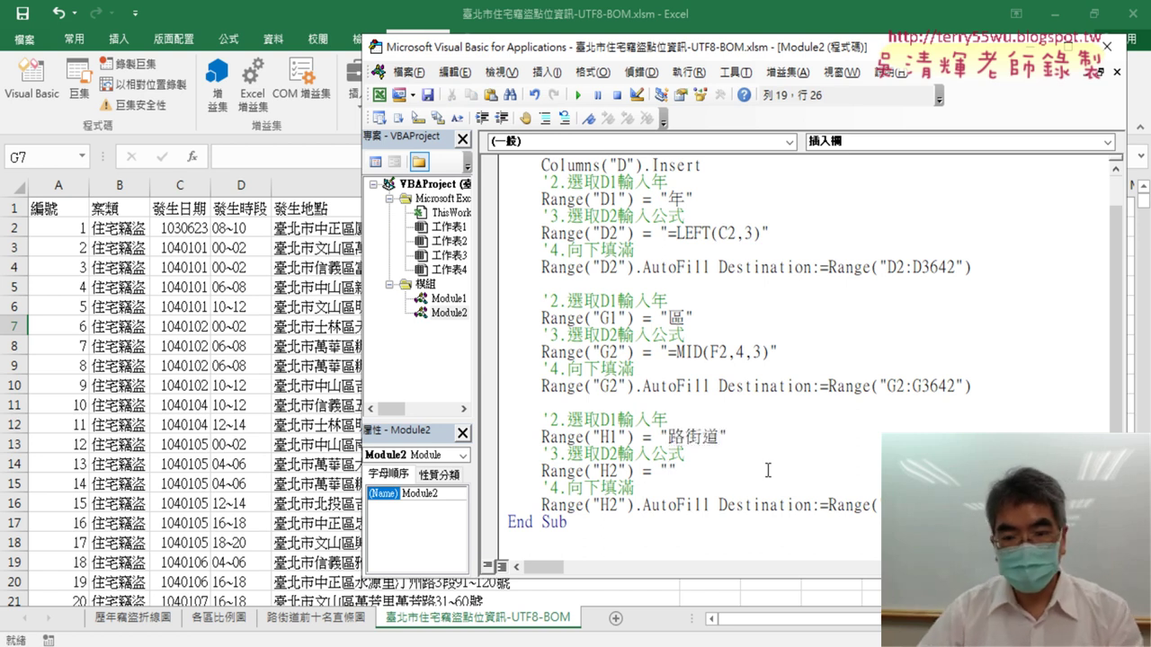
{"action": "left_click", "coordinate": [670, 471]}
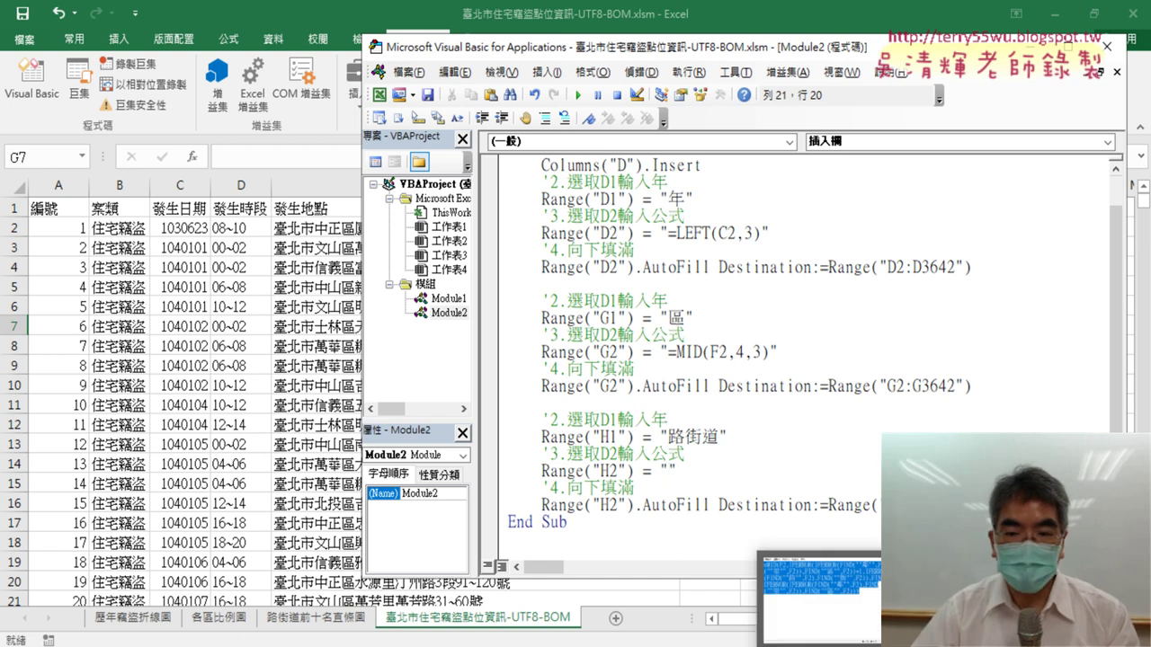
- In Notepad, open Replace with a double quote as search text, then cancel it
{"action": "key", "text": "alt+Tab"}
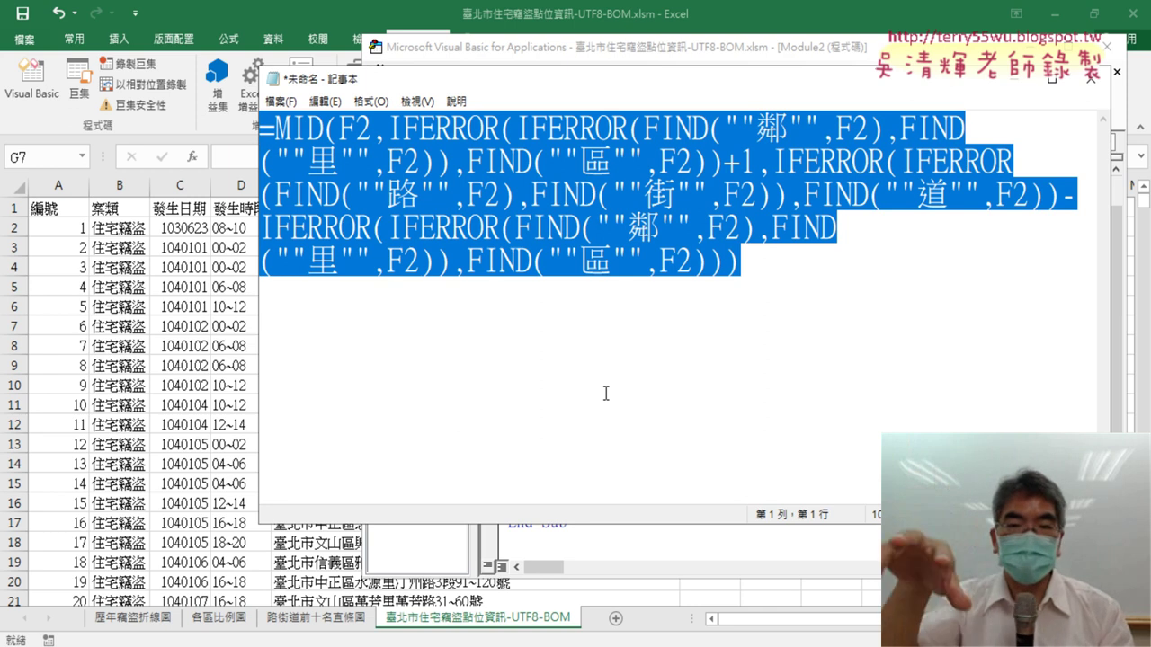
{"action": "left_click", "coordinate": [325, 101]}
{"action": "left_click", "coordinate": [368, 311]}
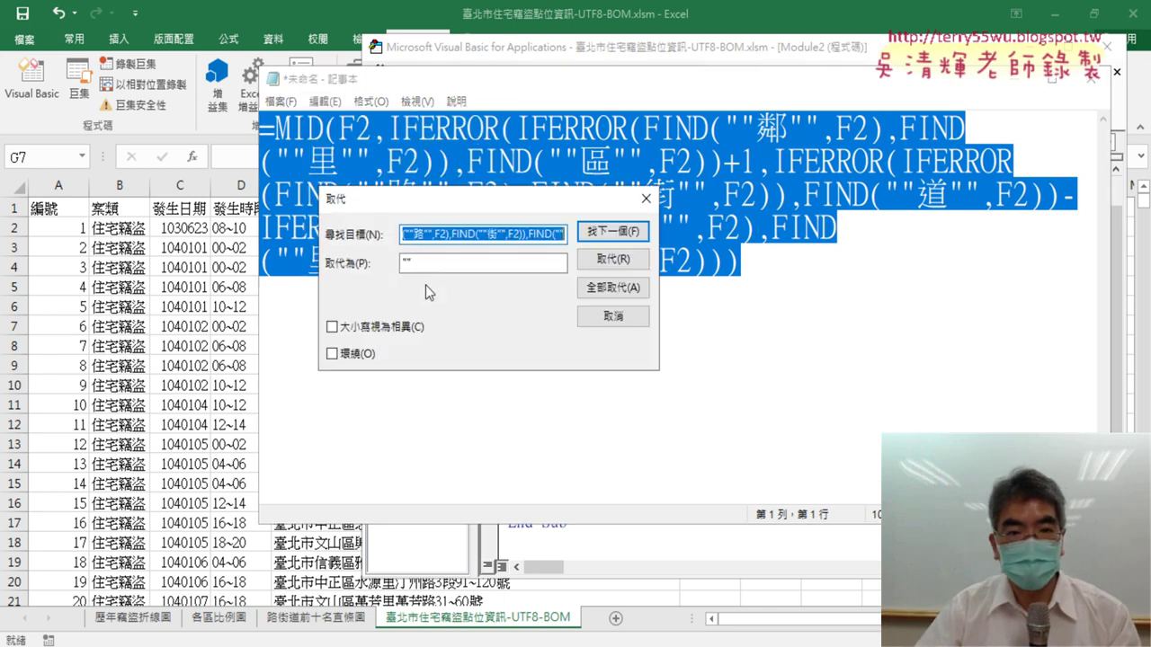
{"action": "type", "text": "\""}
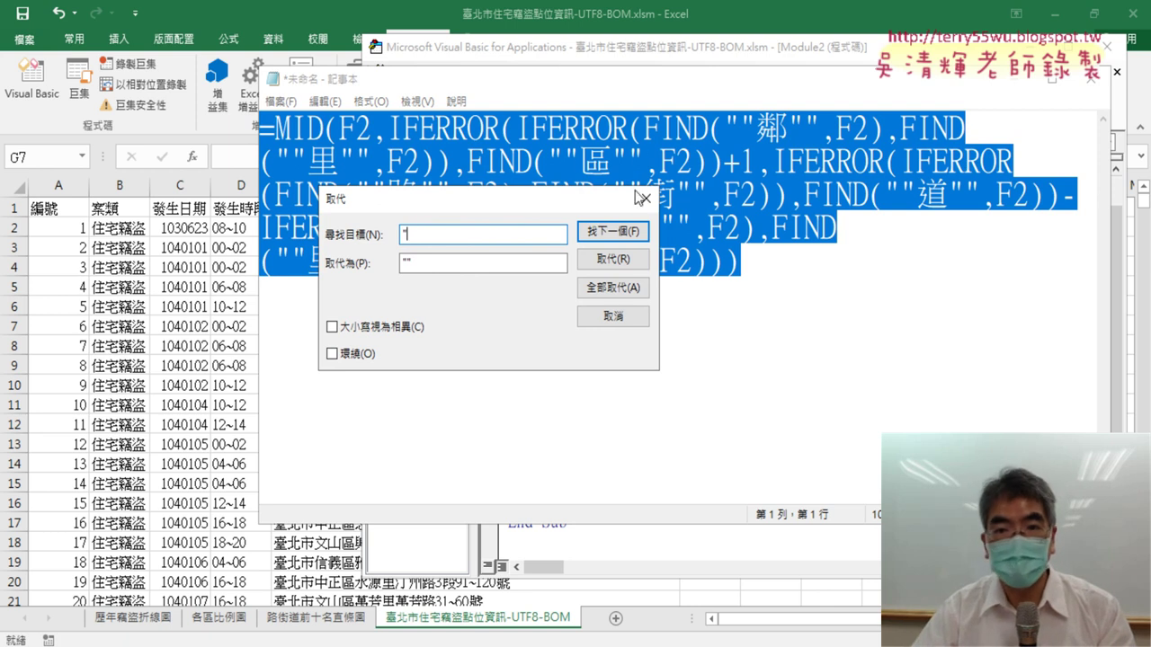
{"action": "left_click", "coordinate": [641, 198]}
- Copy the selected MID/IFERROR street formula and return to the VBA editor
{"action": "right_click", "coordinate": [572, 166]}
{"action": "left_click", "coordinate": [607, 223]}
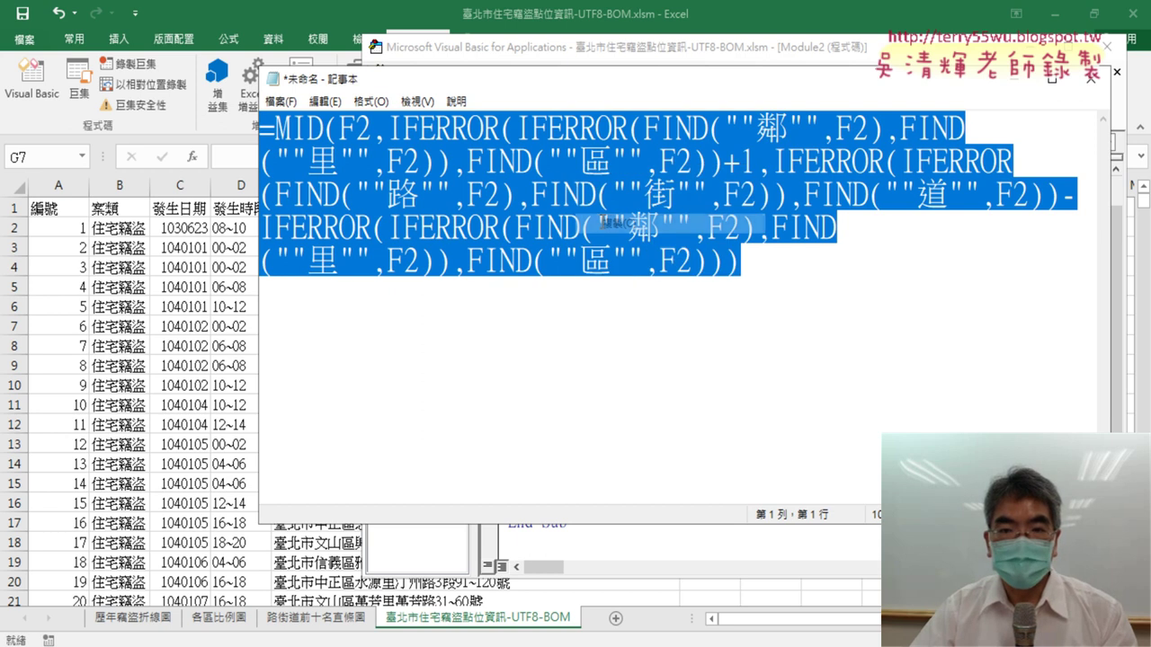
{"action": "left_click", "coordinate": [32, 97]}
{"action": "left_click", "coordinate": [33, 97]}
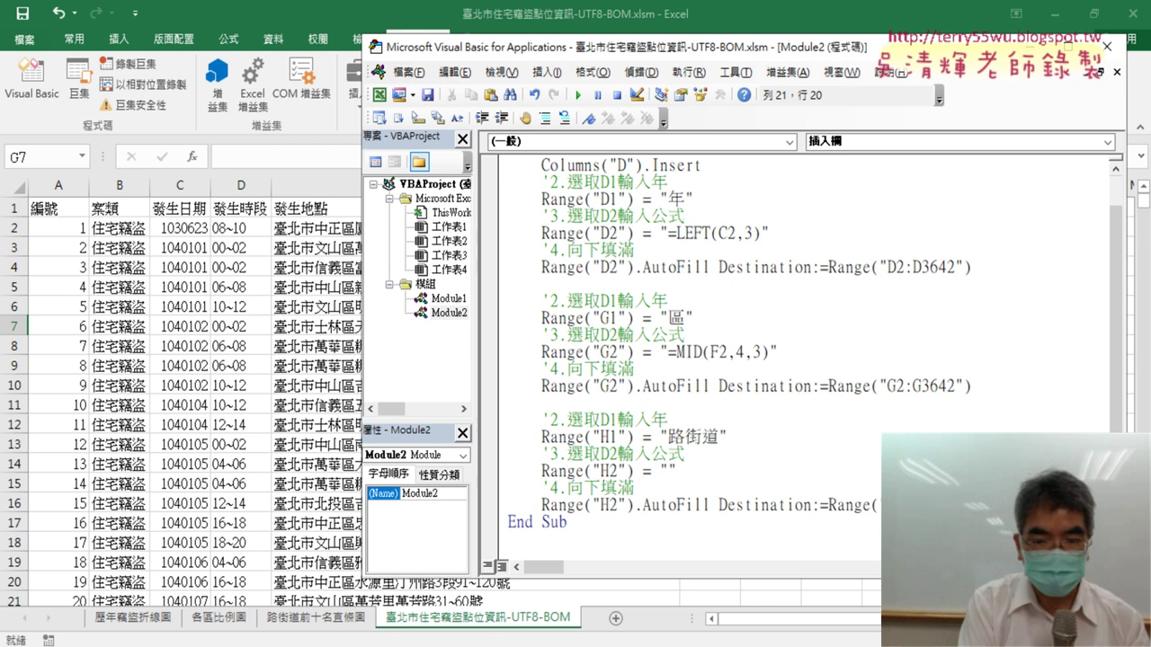
- Paste the MID/IFERROR street-name formula between the empty H2 quotes in 插入欄
{"action": "key", "text": "ctrl+v"}
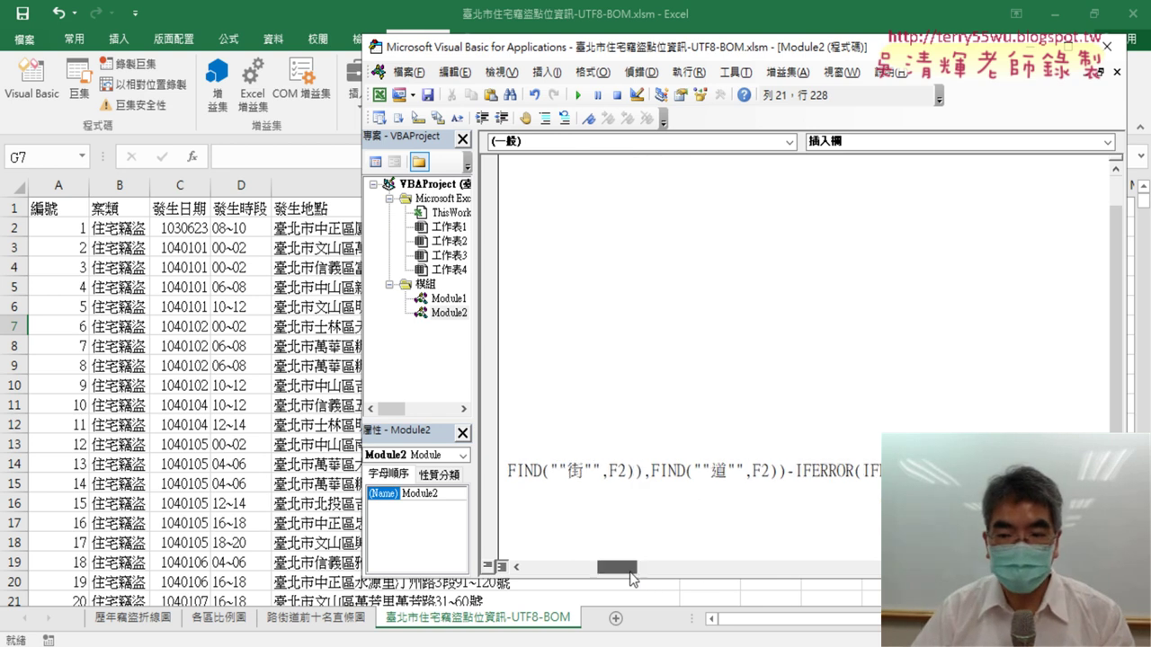
{"action": "left_click_drag", "start_coordinate": [646, 572], "coordinate": [550, 572]}
{"action": "left_click", "coordinate": [679, 506]}
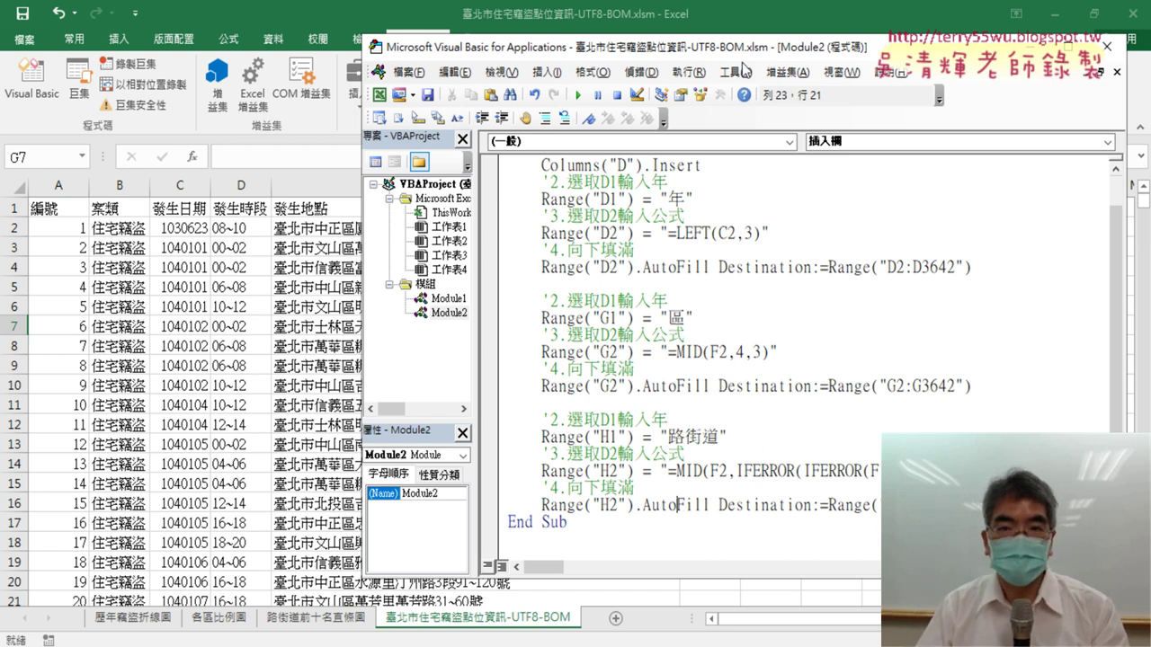
{"action": "left_click_drag", "start_coordinate": [739, 46], "coordinate": [852, 42]}
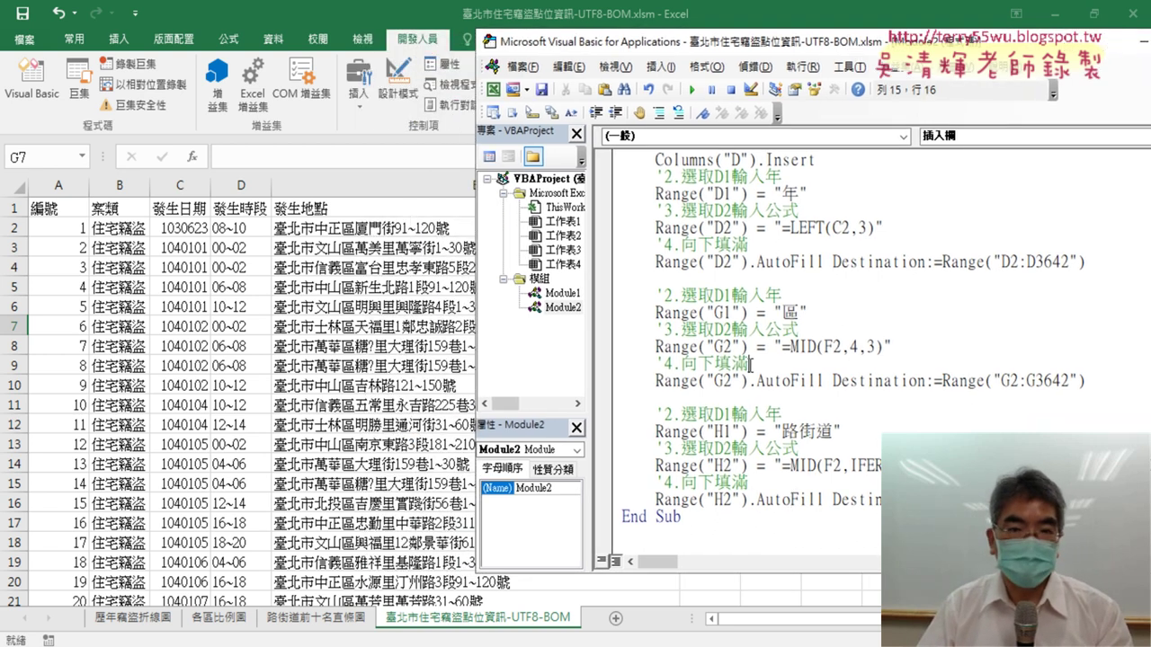
{"action": "left_click", "coordinate": [252, 288]}
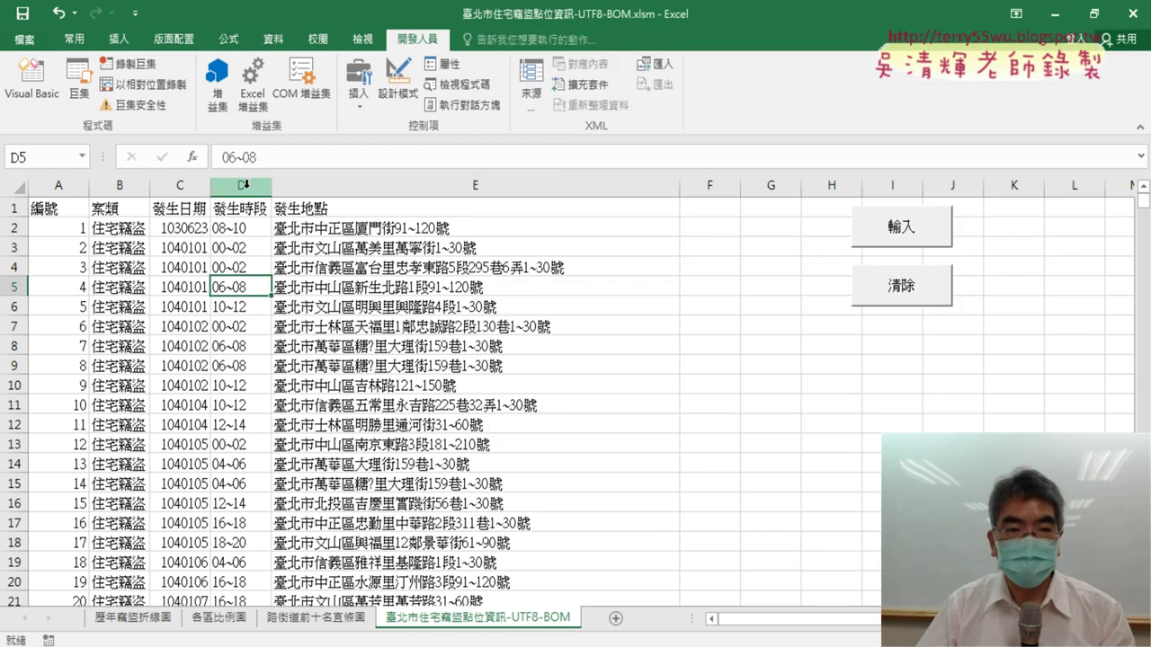
{"action": "left_click", "coordinate": [31, 80]}
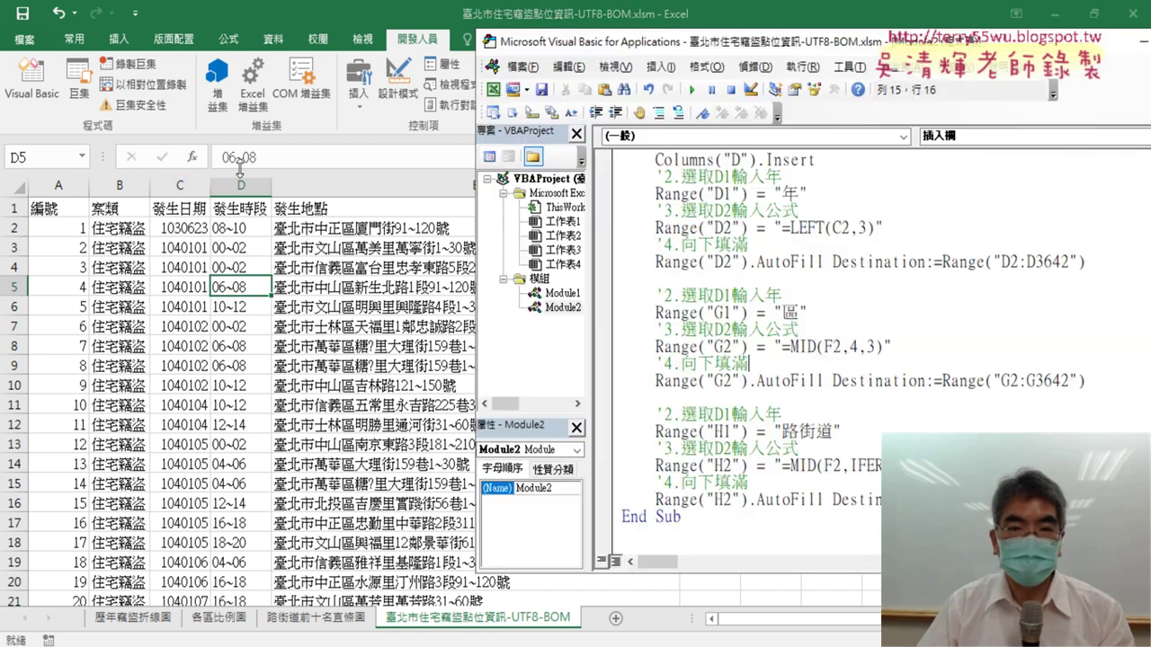
{"action": "scroll", "coordinate": [748, 244], "scroll_direction": "up", "scroll_amount": 1}
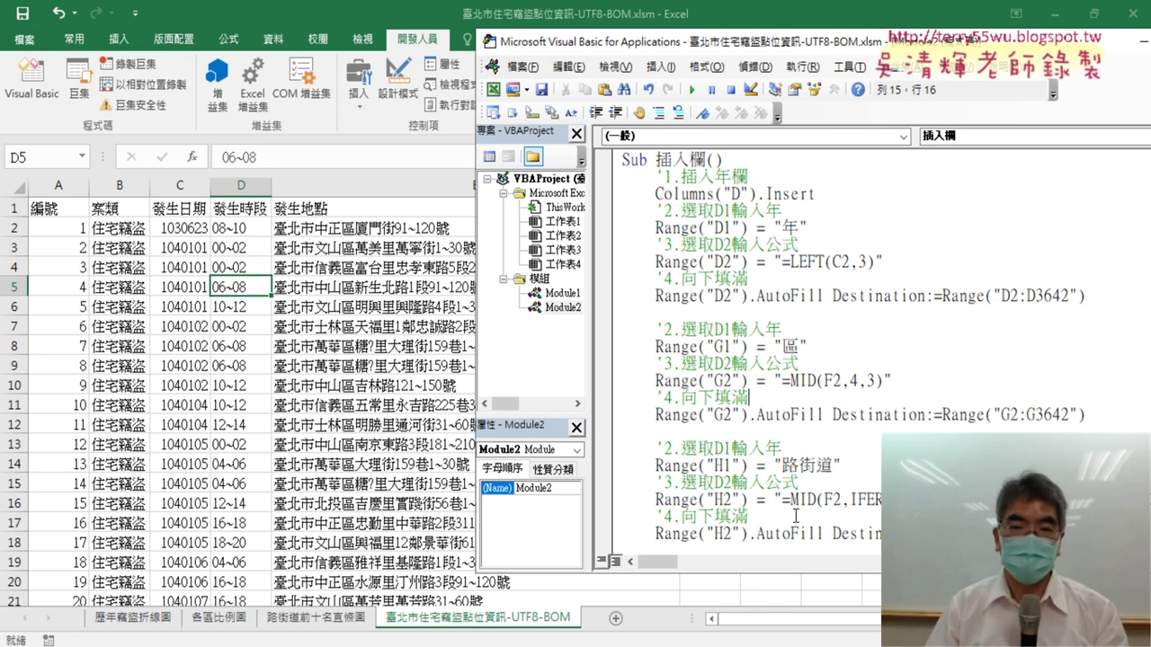
- Step through 插入欄 with F8 to insert and fill the 年 column D
{"action": "key", "text": "F8"}
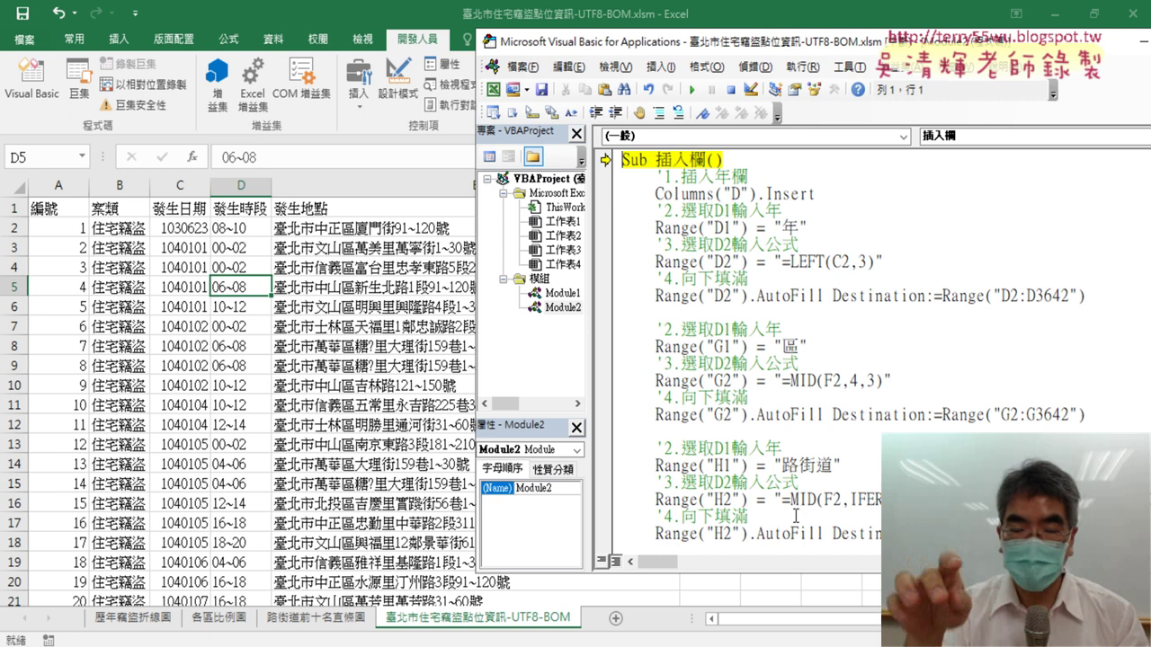
{"action": "key", "text": "F8"}
{"action": "key", "text": "F8"}
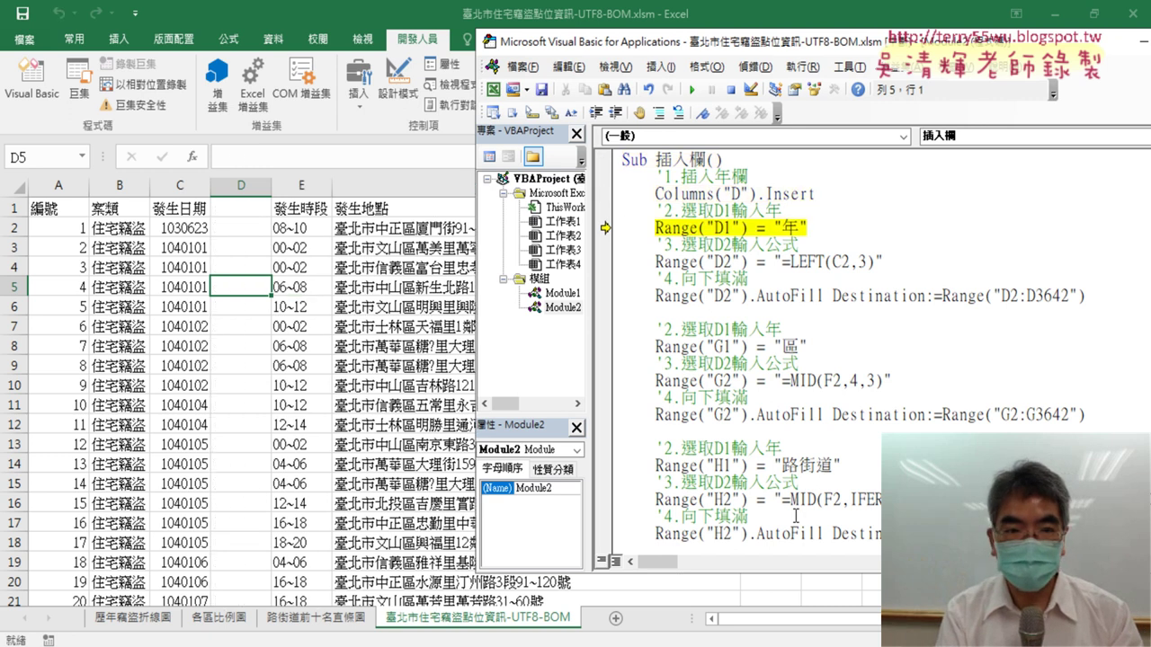
{"action": "key", "text": "F8"}
{"action": "key", "text": "F8"}
{"action": "key", "text": "F8"}
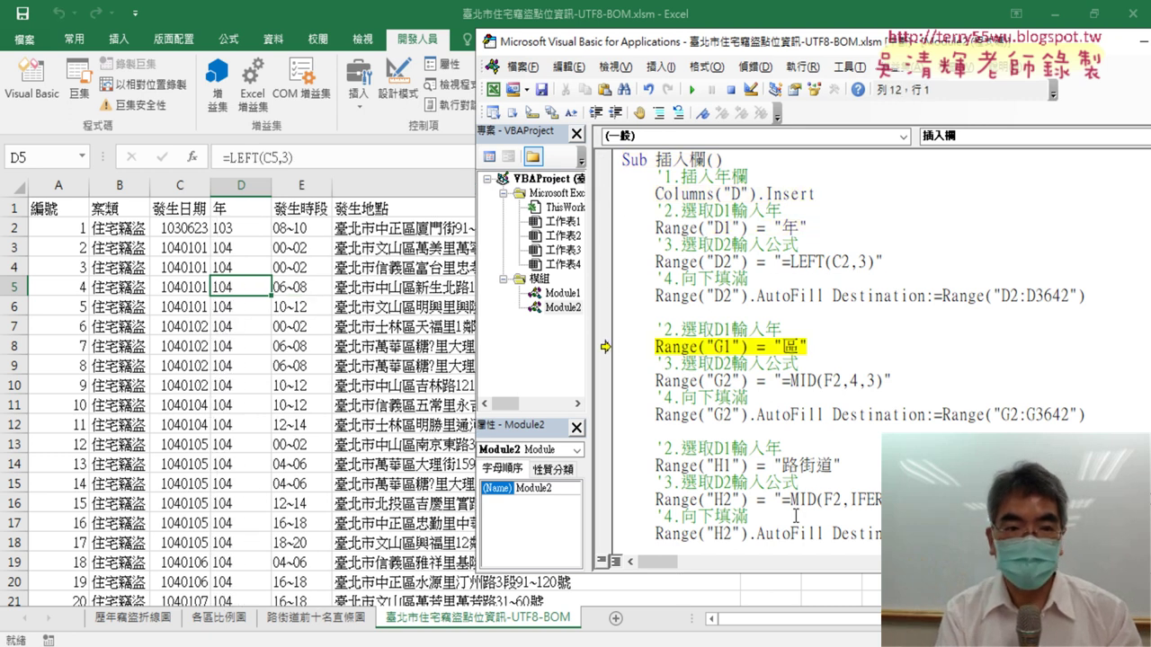
{"action": "key", "text": "F8"}
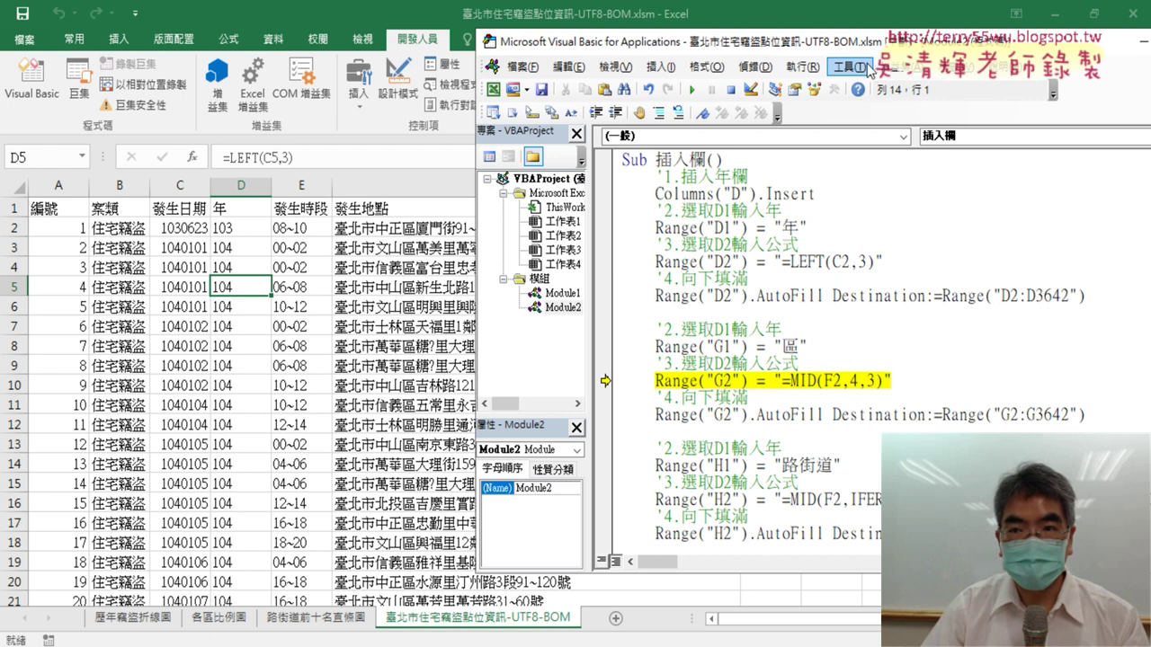
{"action": "left_click_drag", "start_coordinate": [809, 41], "coordinate": [255, 47]}
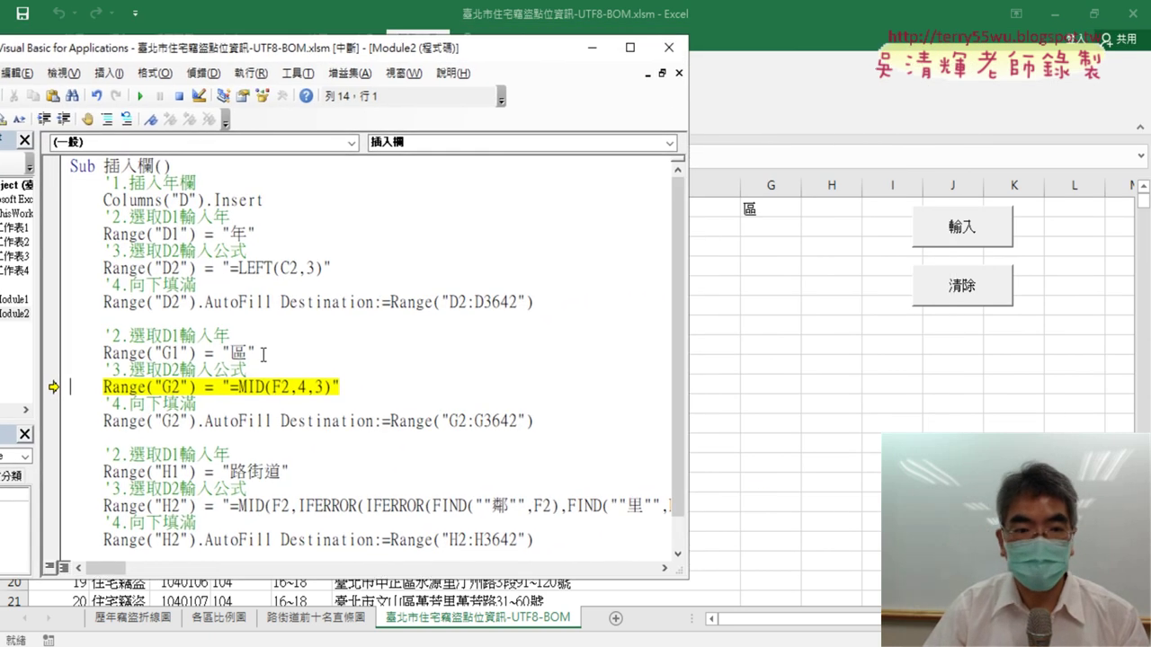
- Keep stepping to fill the 區 column G and 路街道 column H through End Sub
{"action": "key", "text": "F8"}
{"action": "key", "text": "F8"}
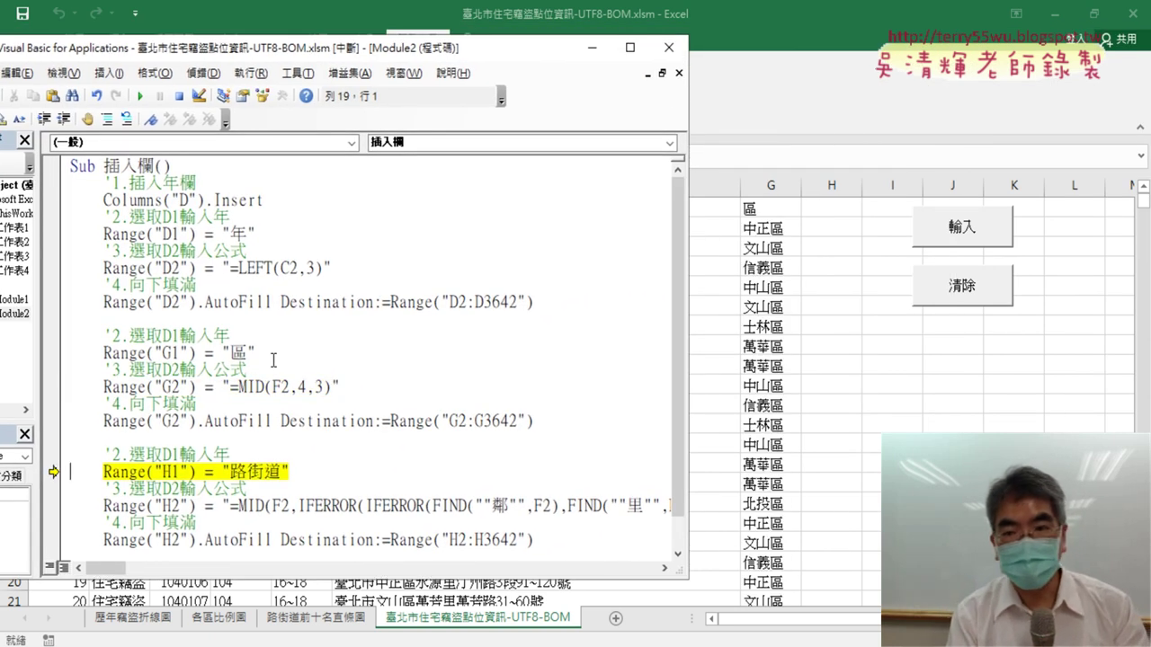
{"action": "key", "text": "F8"}
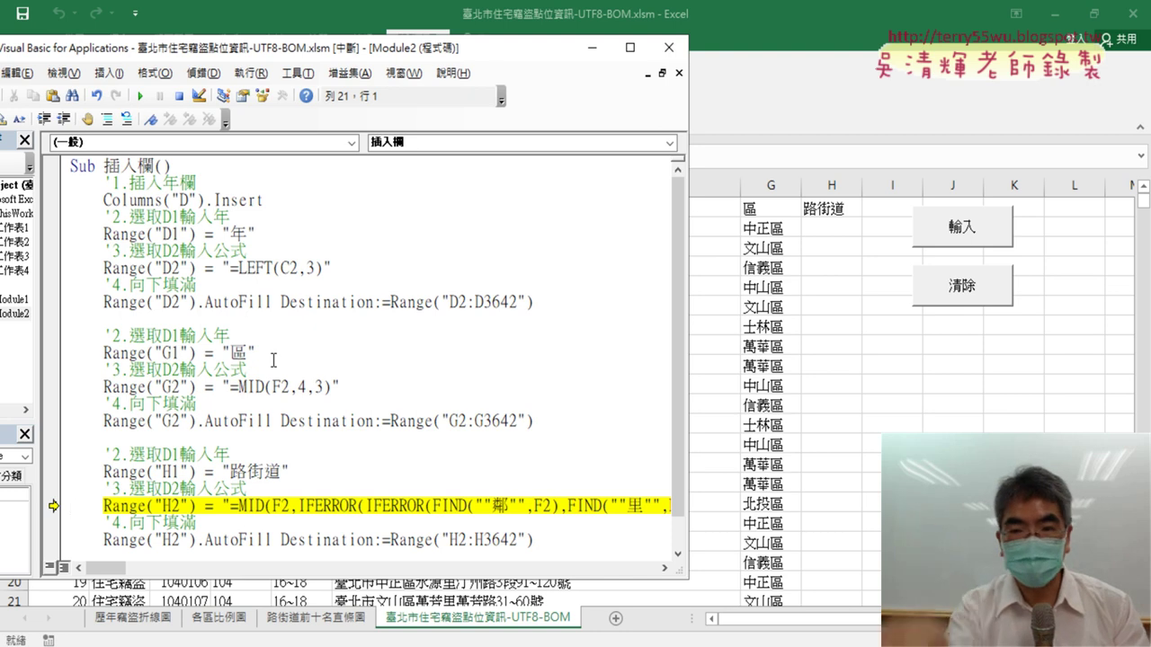
{"action": "key", "text": "F8"}
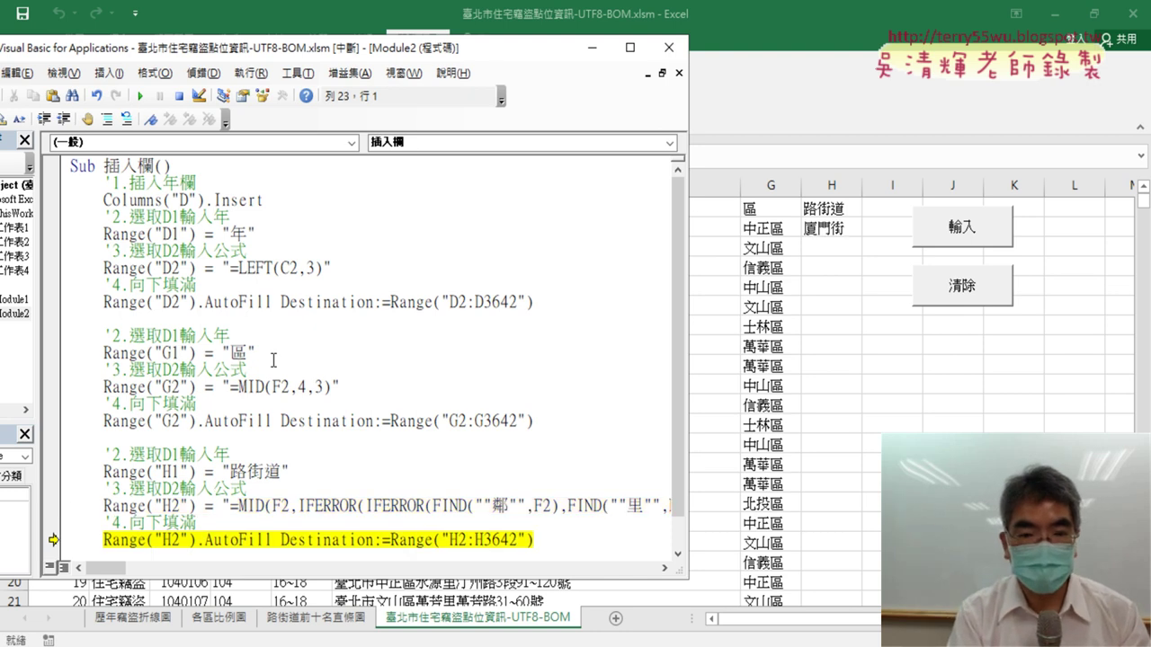
{"action": "key", "text": "F8"}
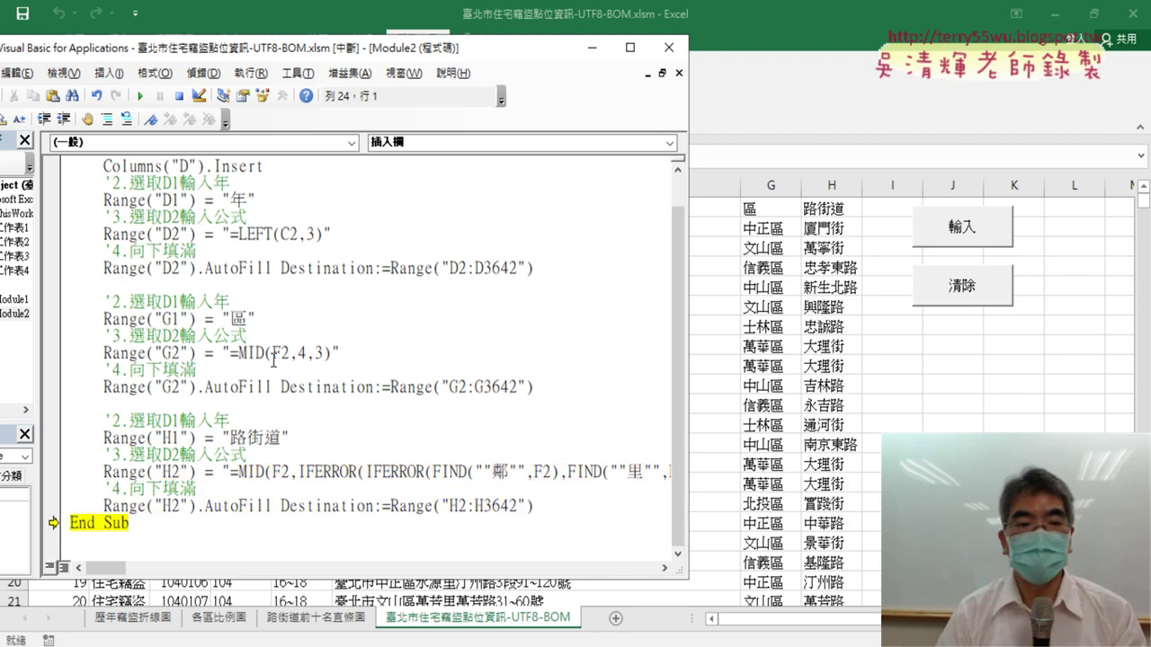
{"action": "key", "text": "F8"}
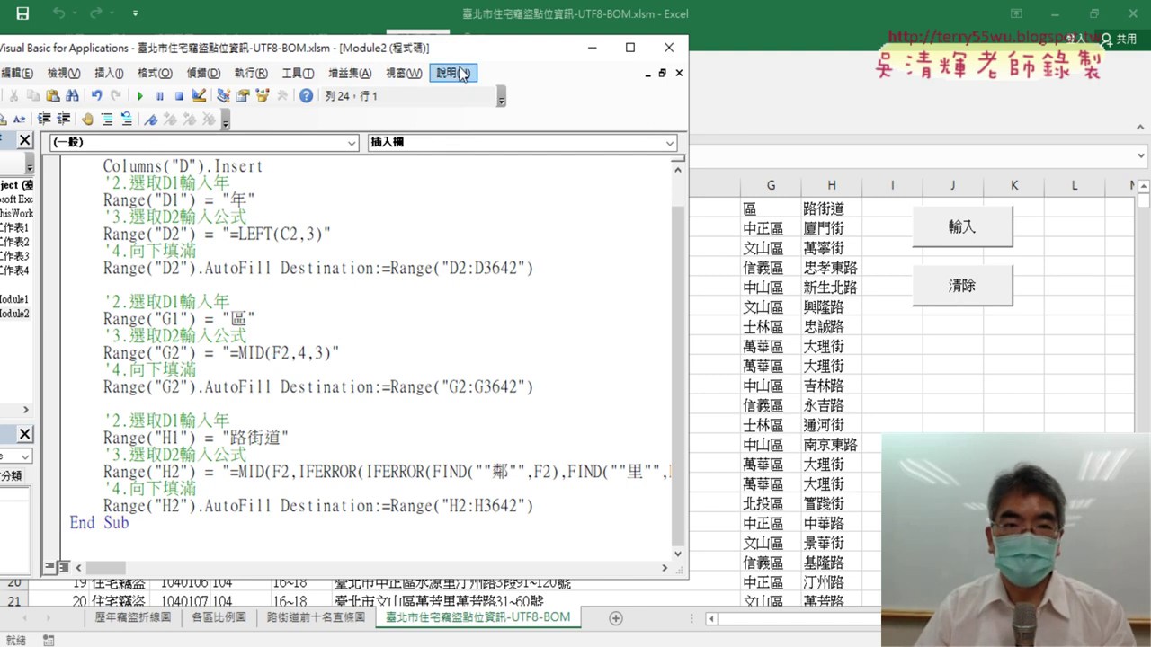
{"action": "left_click_drag", "start_coordinate": [91, 48], "coordinate": [349, 285]}
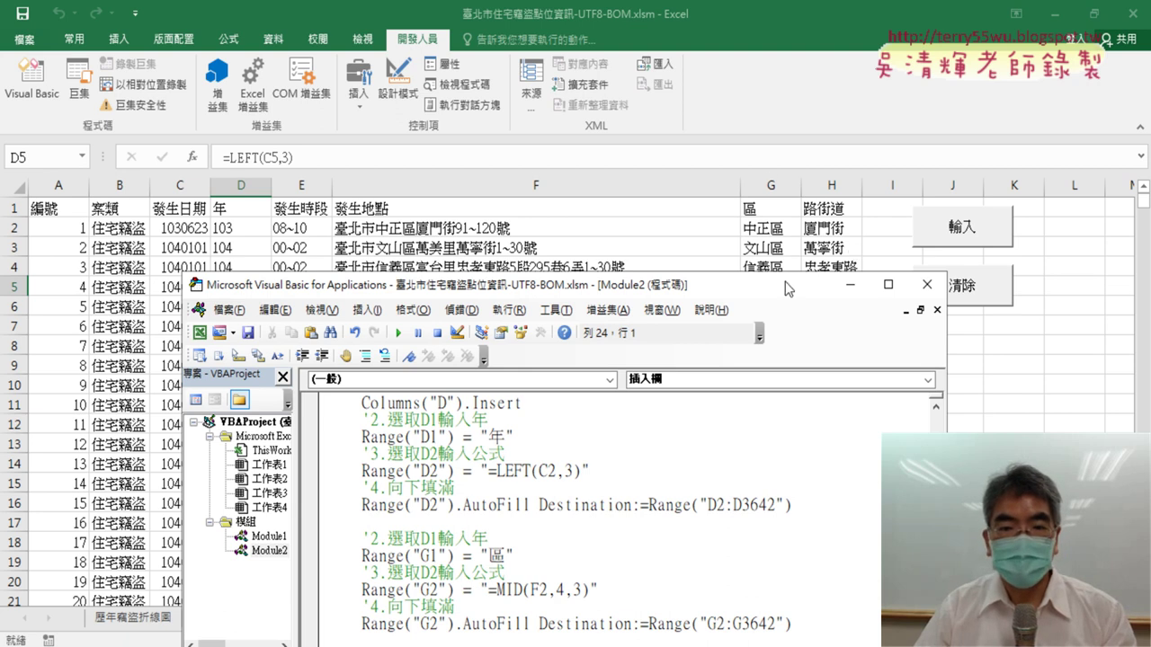
- Select the macro name 插入欄 in the Sub line, then switch to the ChatGPT chat
{"action": "scroll", "coordinate": [712, 504], "scroll_direction": "up", "scroll_amount": 1}
{"action": "left_click_drag", "start_coordinate": [422, 404], "coordinate": [361, 403]}
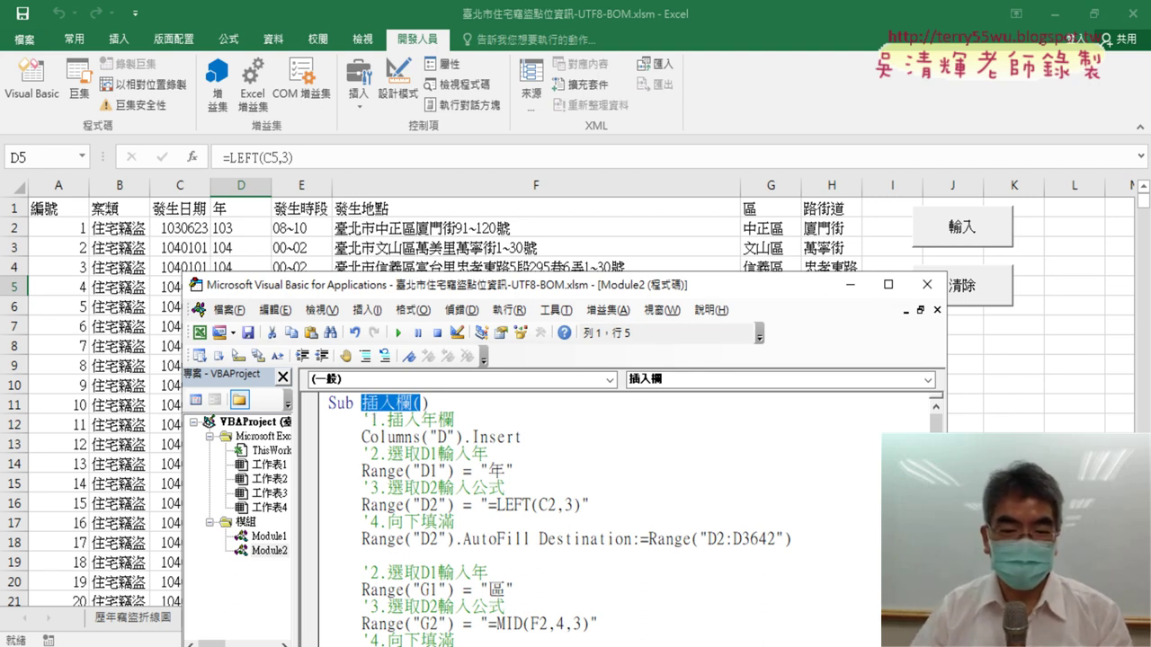
{"action": "key", "text": "alt+Tab"}
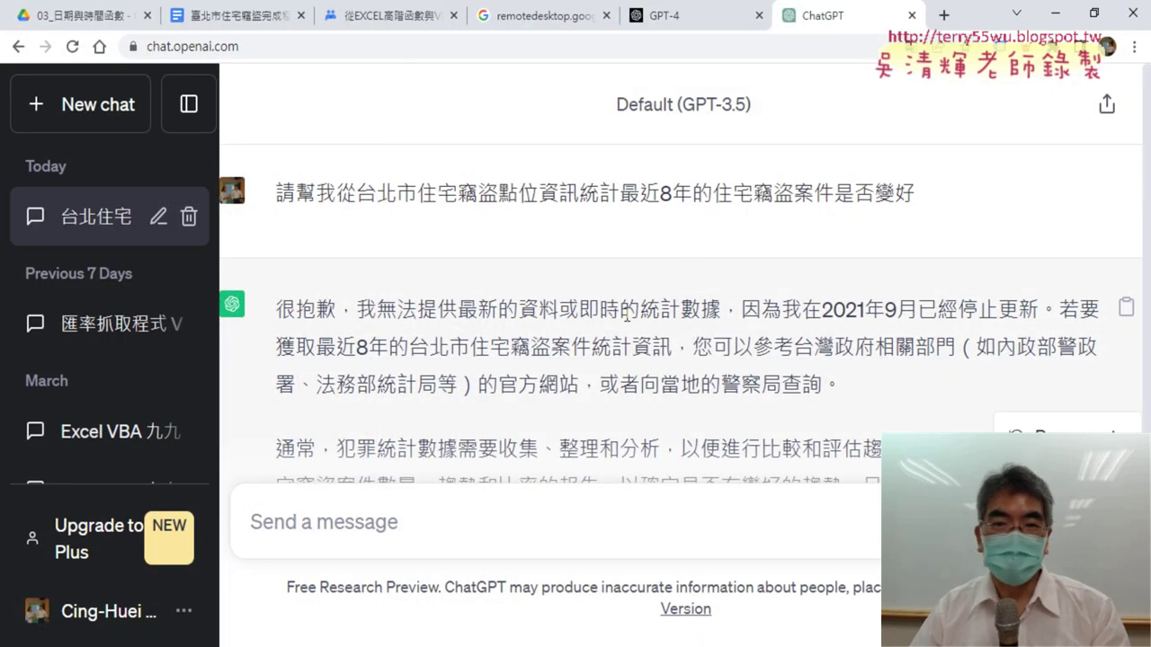
{"action": "scroll", "coordinate": [437, 268], "scroll_direction": "down", "scroll_amount": 1}
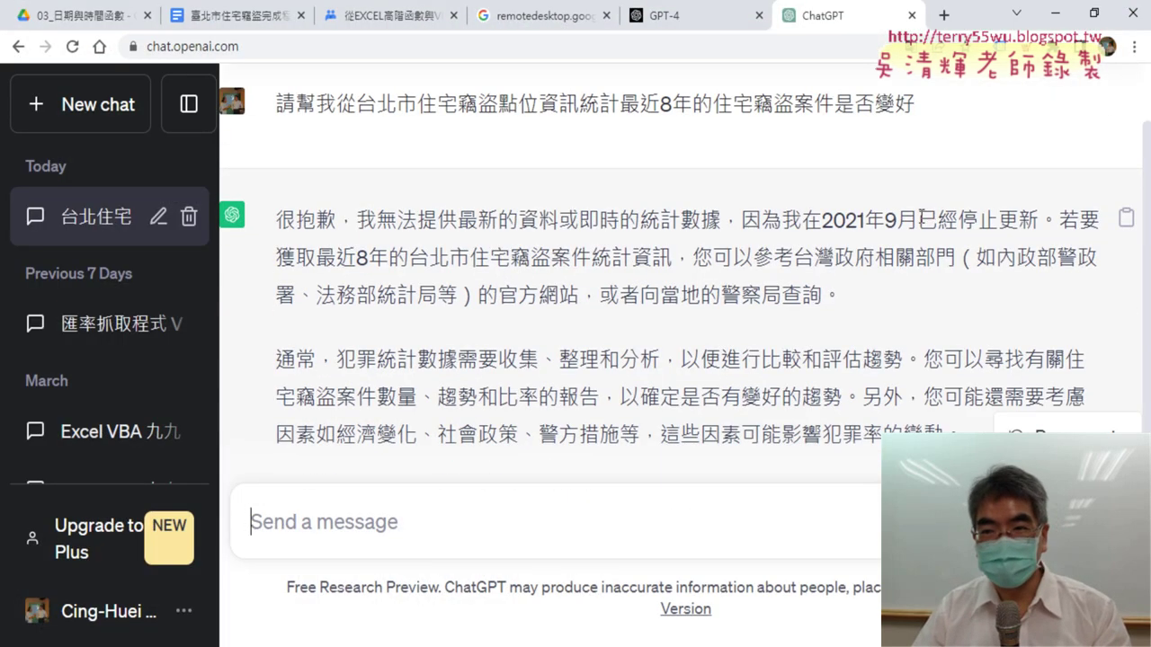
{"action": "left_click_drag", "start_coordinate": [821, 216], "coordinate": [914, 229]}
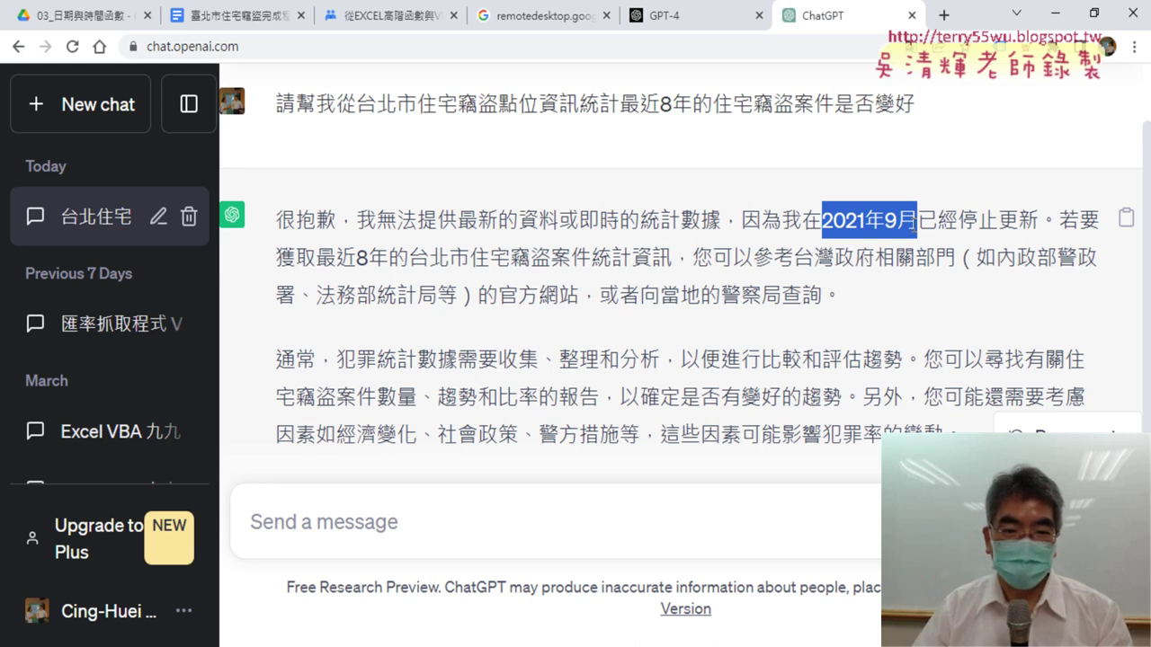
{"action": "scroll", "coordinate": [914, 227], "scroll_direction": "down", "scroll_amount": 1}
{"action": "scroll", "coordinate": [914, 226], "scroll_direction": "down", "scroll_amount": 1}
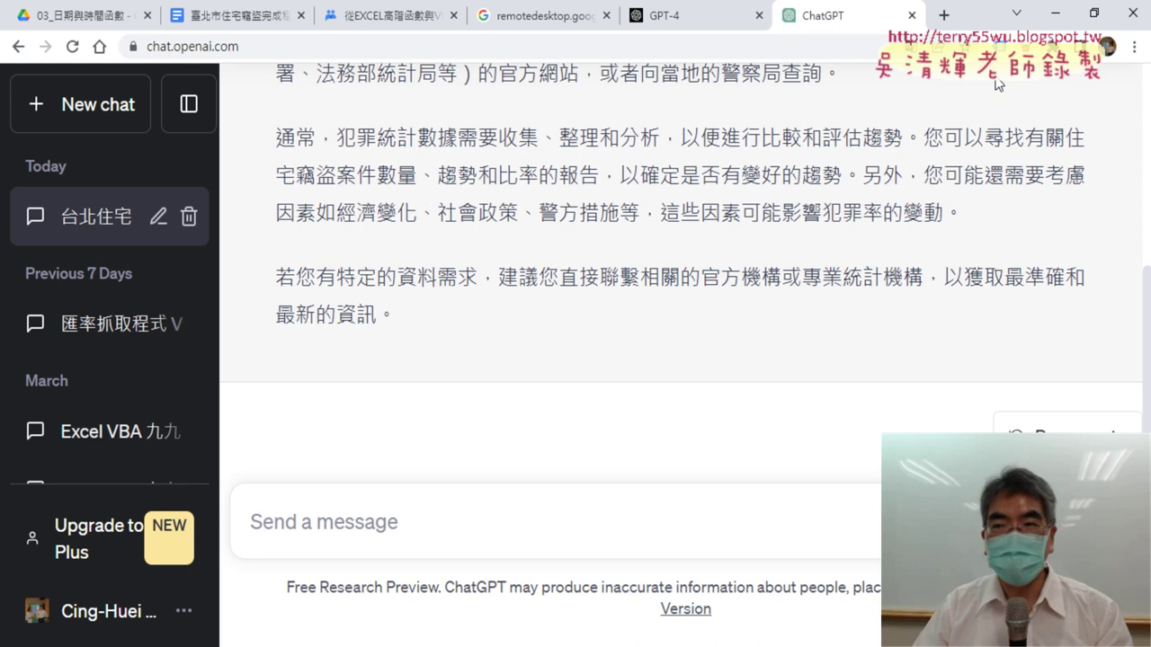
{"action": "left_click", "coordinate": [1059, 13]}
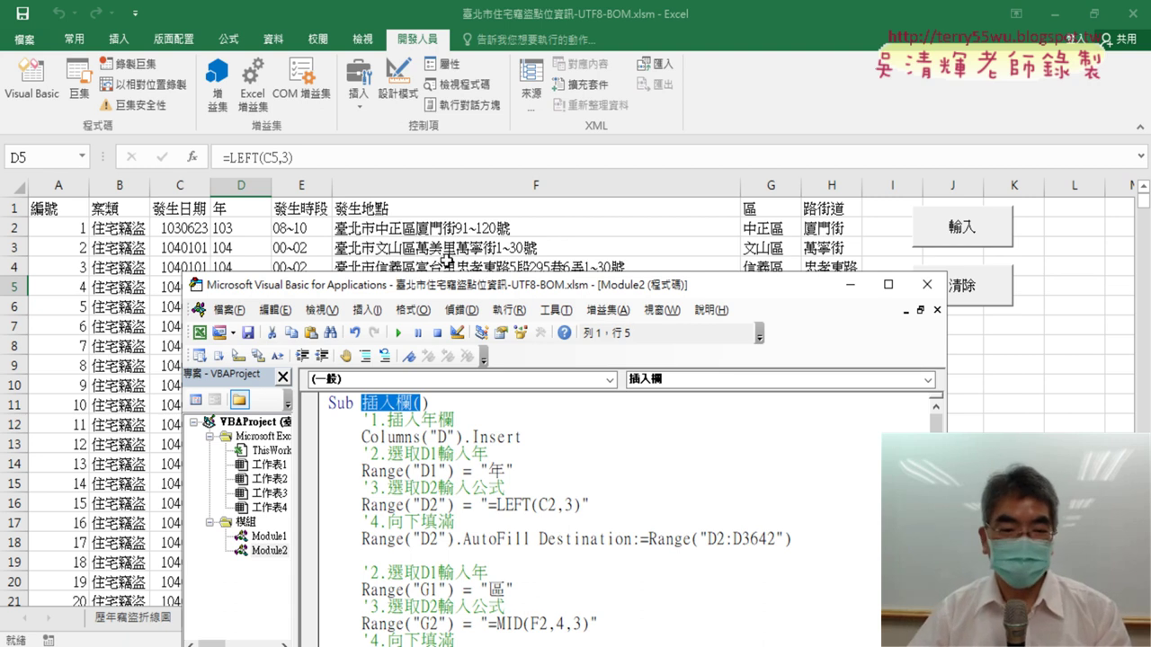
{"action": "left_click", "coordinate": [189, 642]}
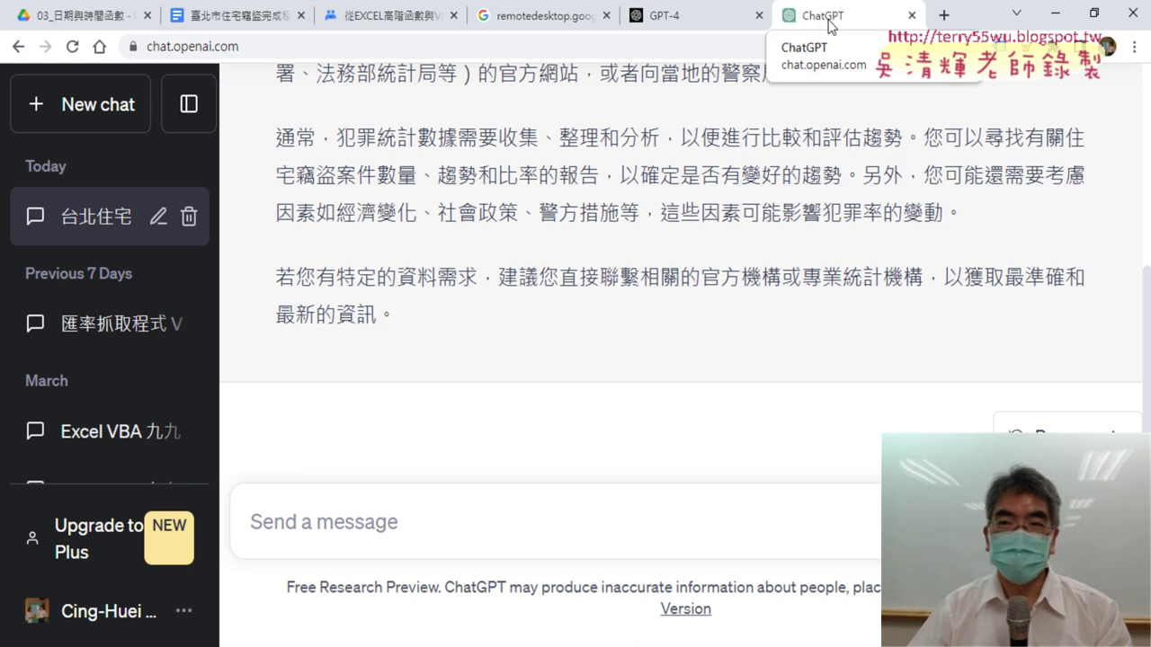
- Search Google for BARD in a new tab and open Bard's chat page
{"action": "left_click", "coordinate": [944, 15]}
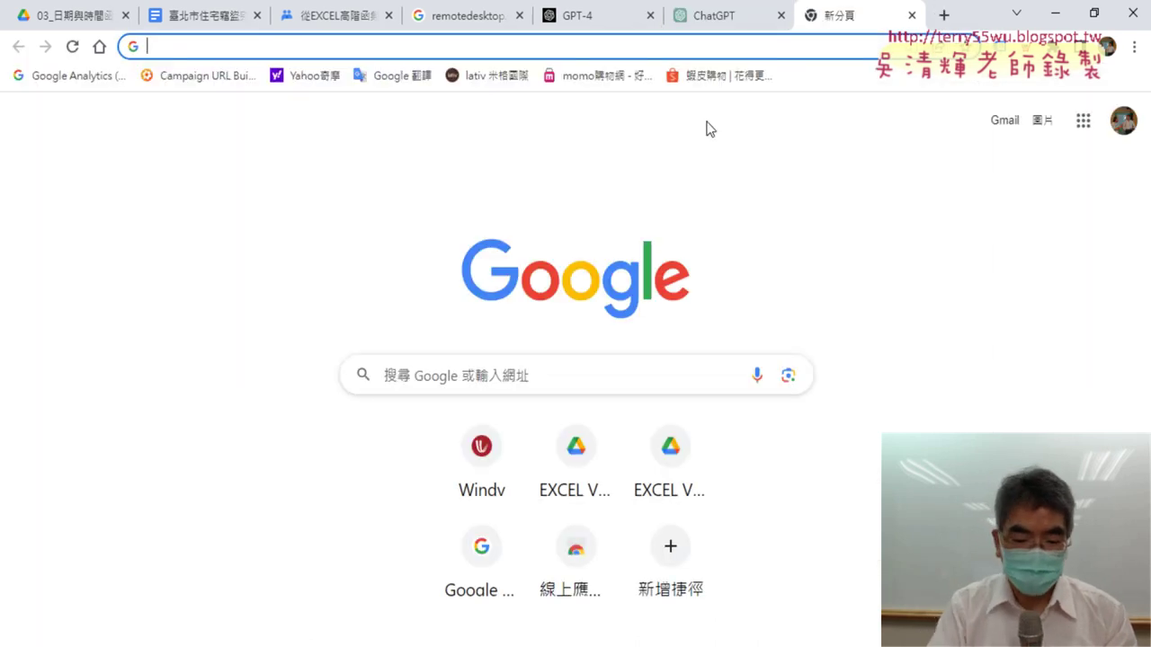
{"action": "type", "text": "BAR"}
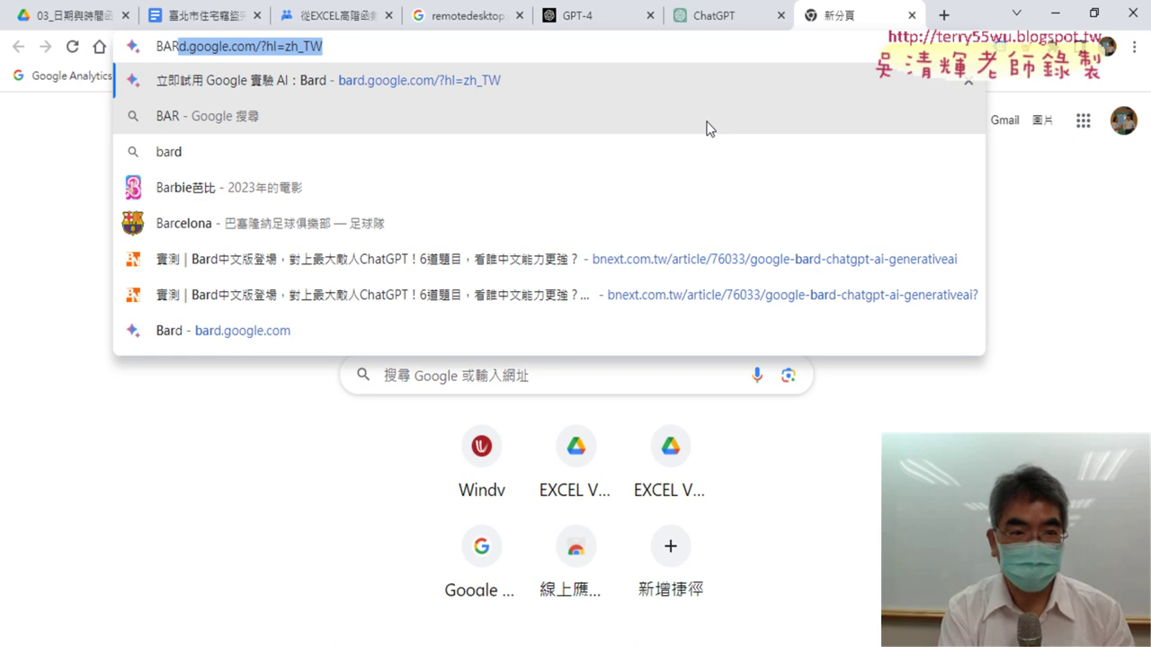
{"action": "type", "text": "D"}
{"action": "key", "text": "Delete"}
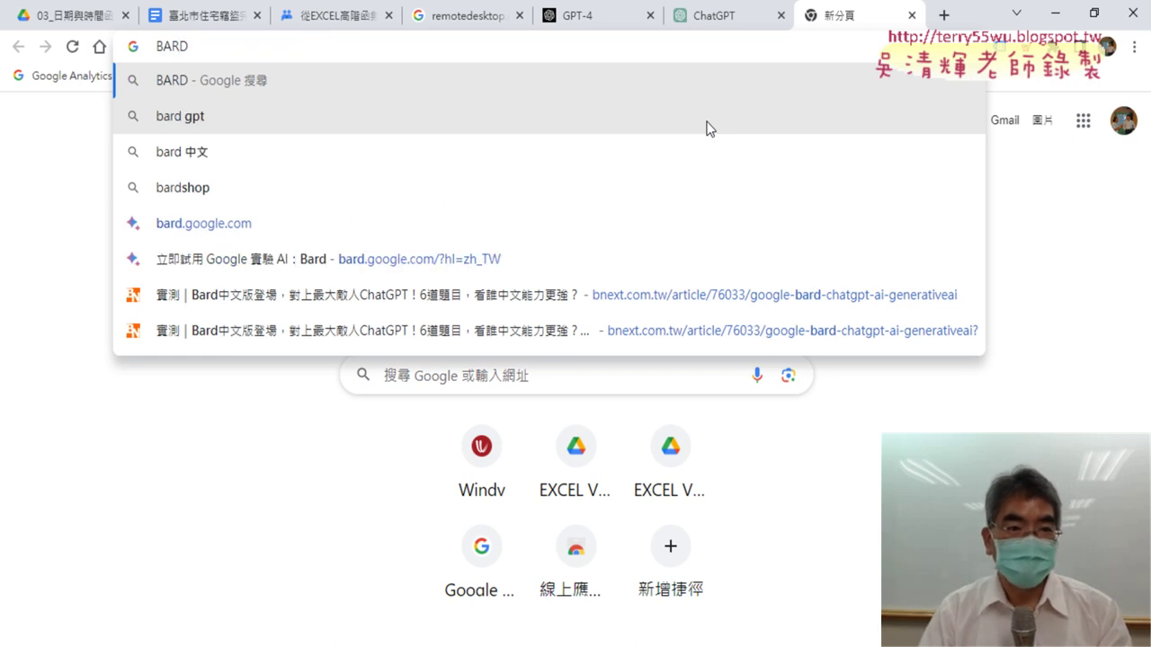
{"action": "key", "text": "Return"}
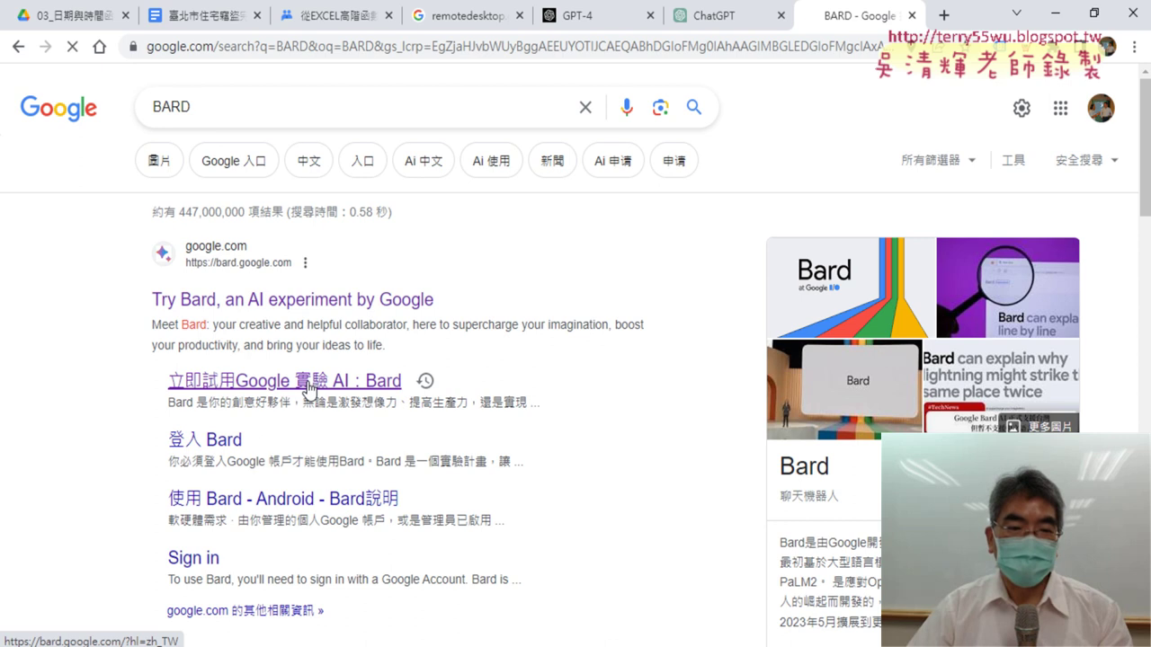
{"action": "left_click", "coordinate": [308, 387]}
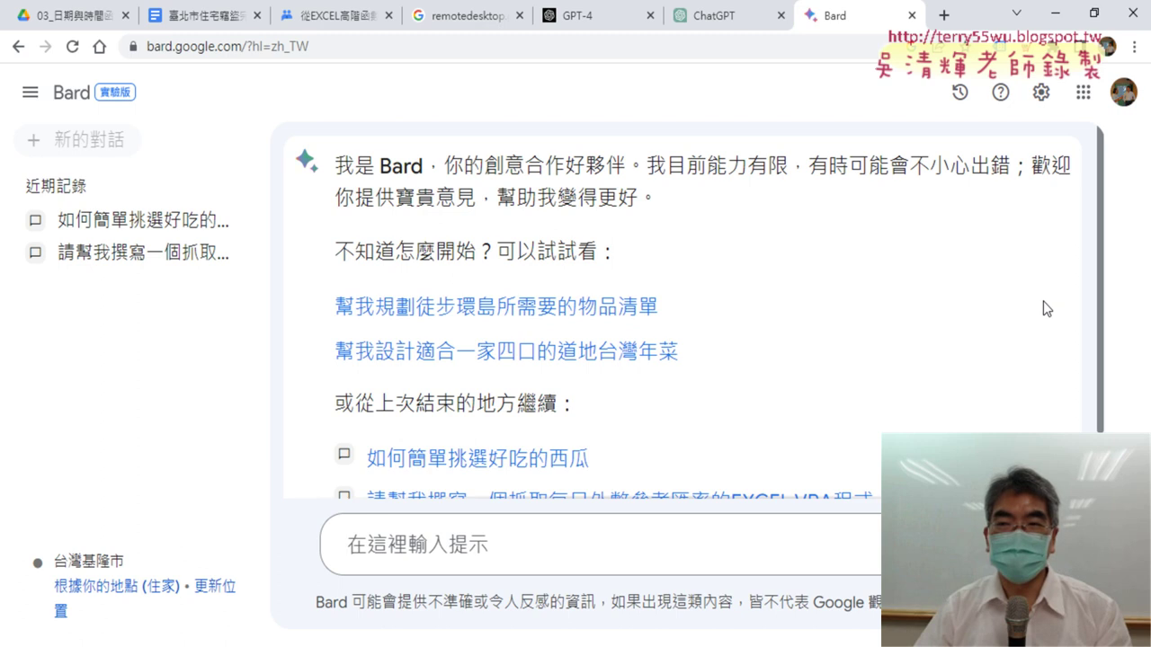
- Minimise the browser, scroll the macro to End Sub, then select worksheet column D
{"action": "left_click", "coordinate": [1058, 15]}
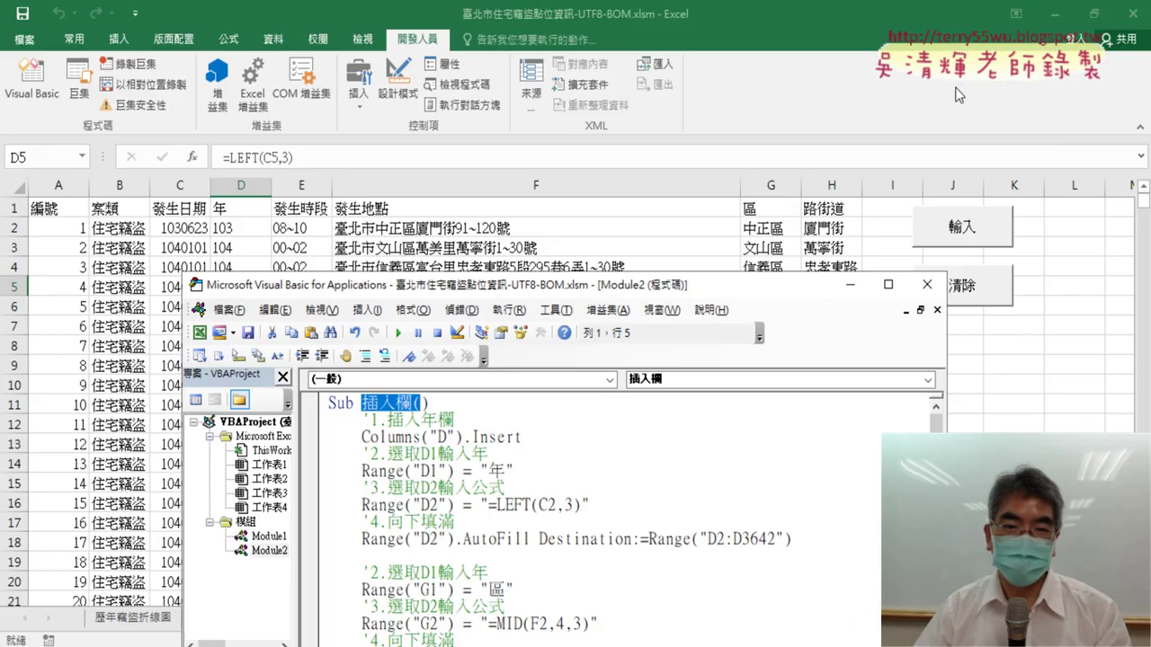
{"action": "left_click_drag", "start_coordinate": [703, 285], "coordinate": [703, 98]}
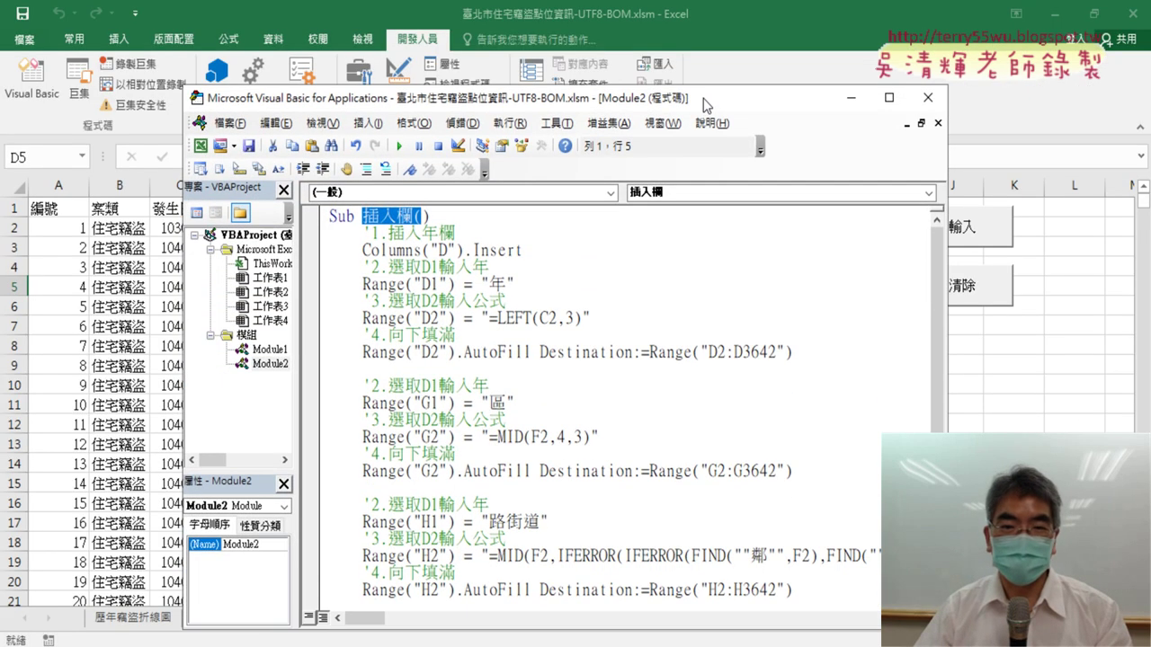
{"action": "scroll", "coordinate": [673, 381], "scroll_direction": "down", "scroll_amount": 1}
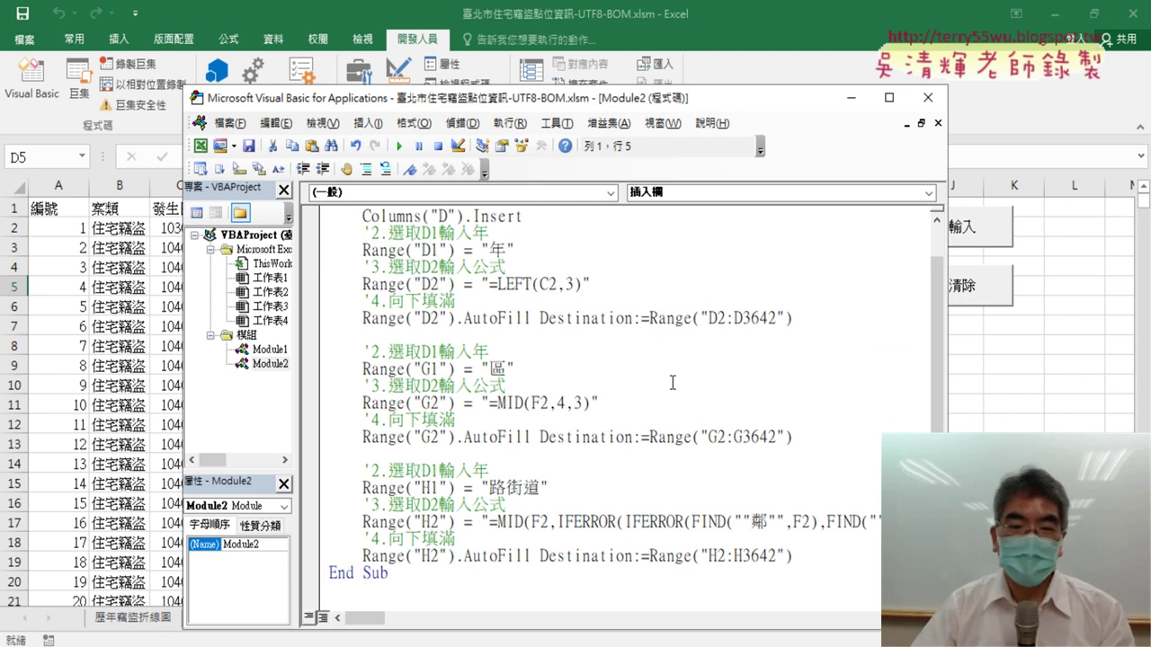
{"action": "scroll", "coordinate": [623, 275], "scroll_direction": "up", "scroll_amount": 1}
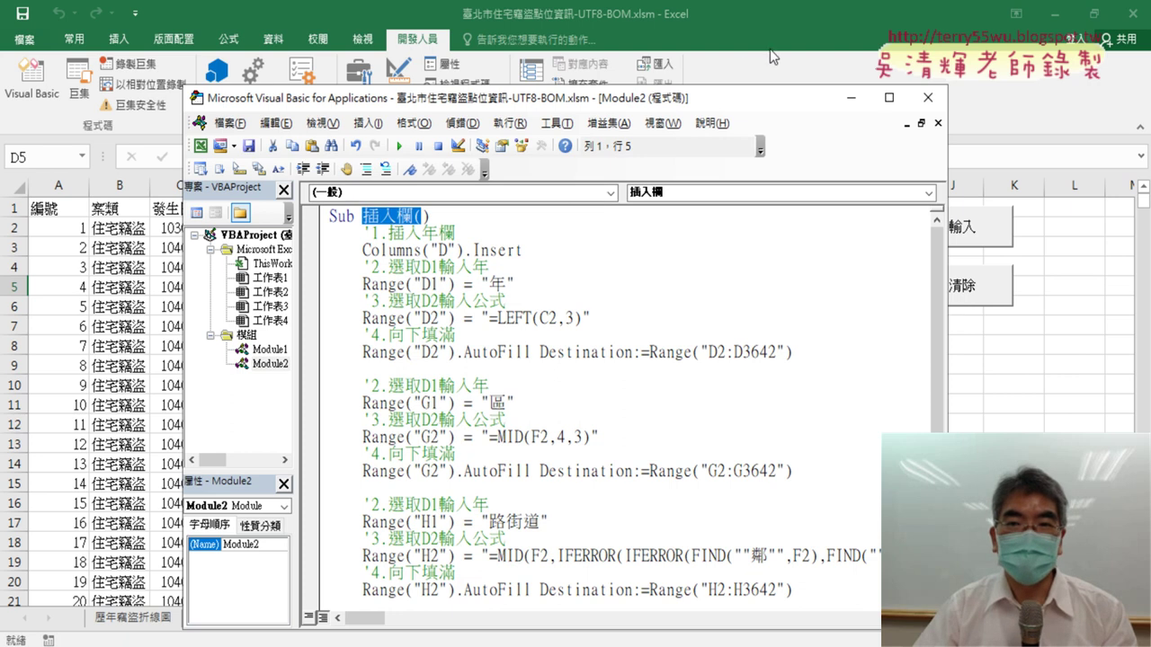
{"action": "left_click", "coordinate": [824, 10]}
{"action": "left_click", "coordinate": [238, 187]}
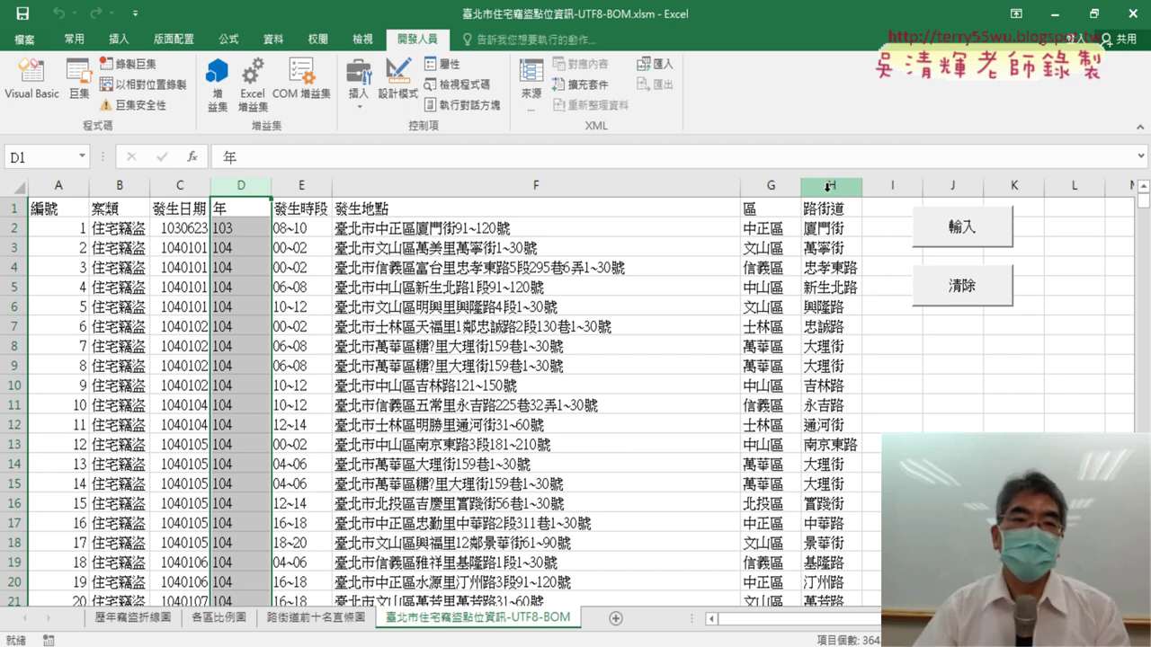
- Start recording a new macro named 刪除欄
{"action": "left_click", "coordinate": [378, 266]}
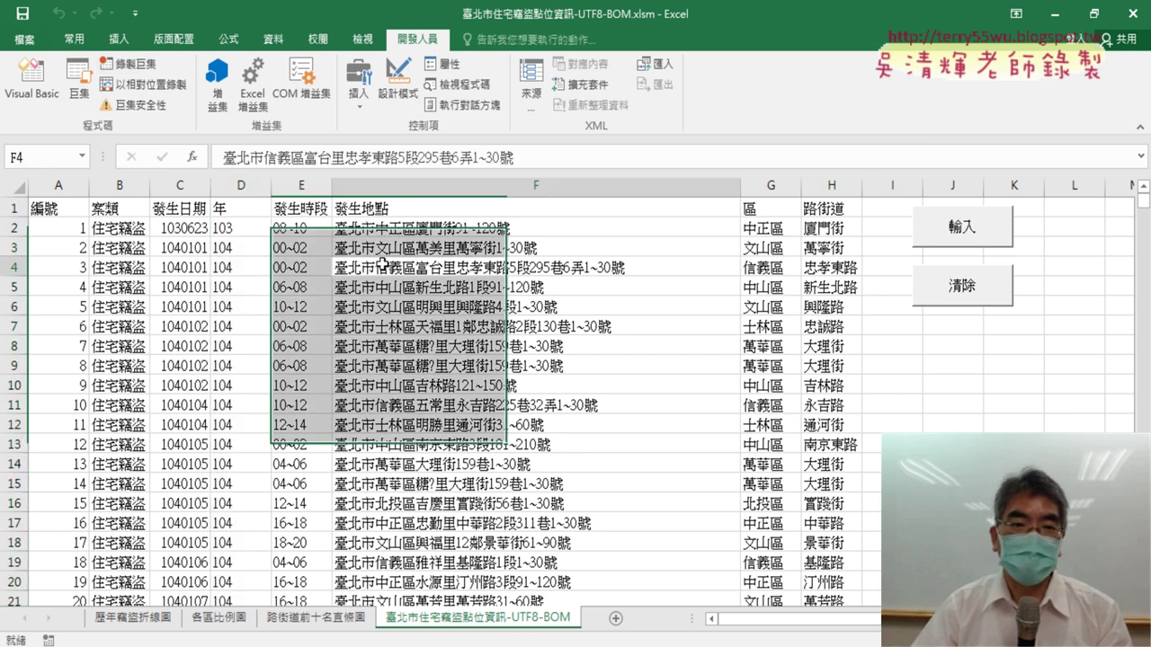
{"action": "left_click", "coordinate": [135, 64]}
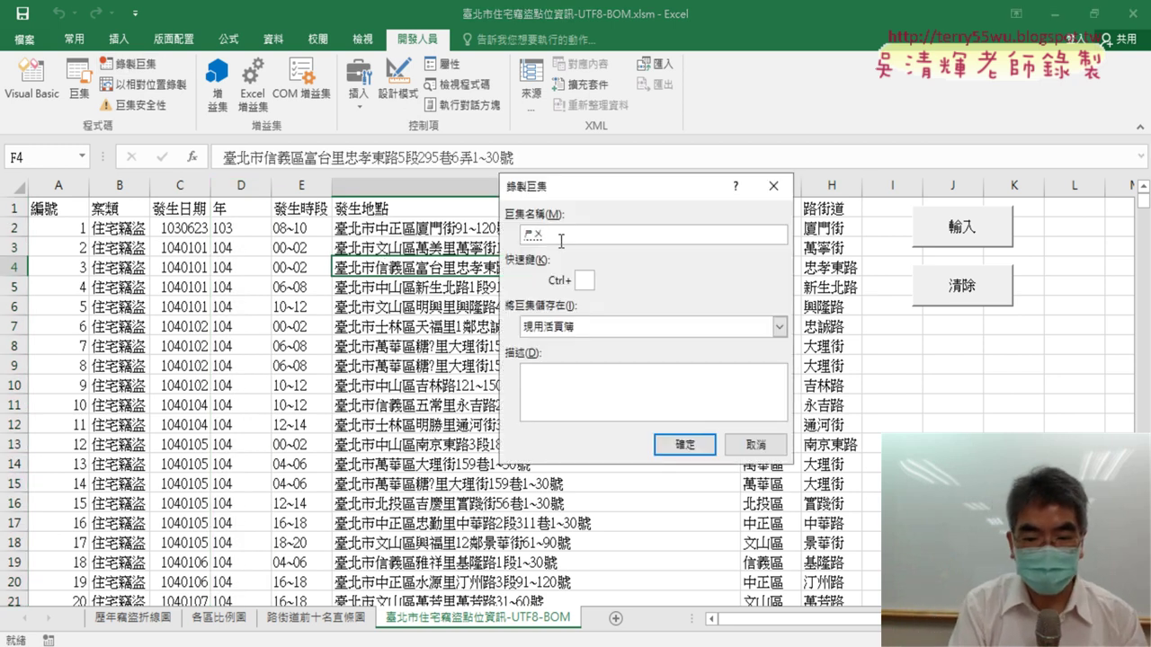
{"action": "type", "text": "刪除"}
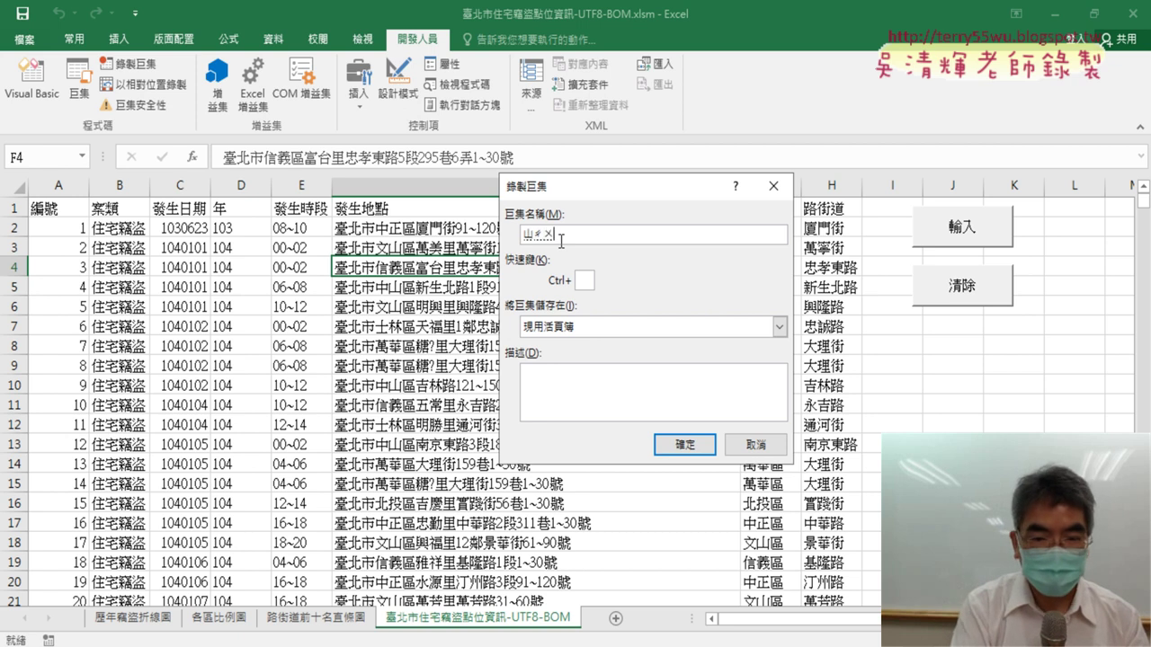
{"action": "type", "text": "欄"}
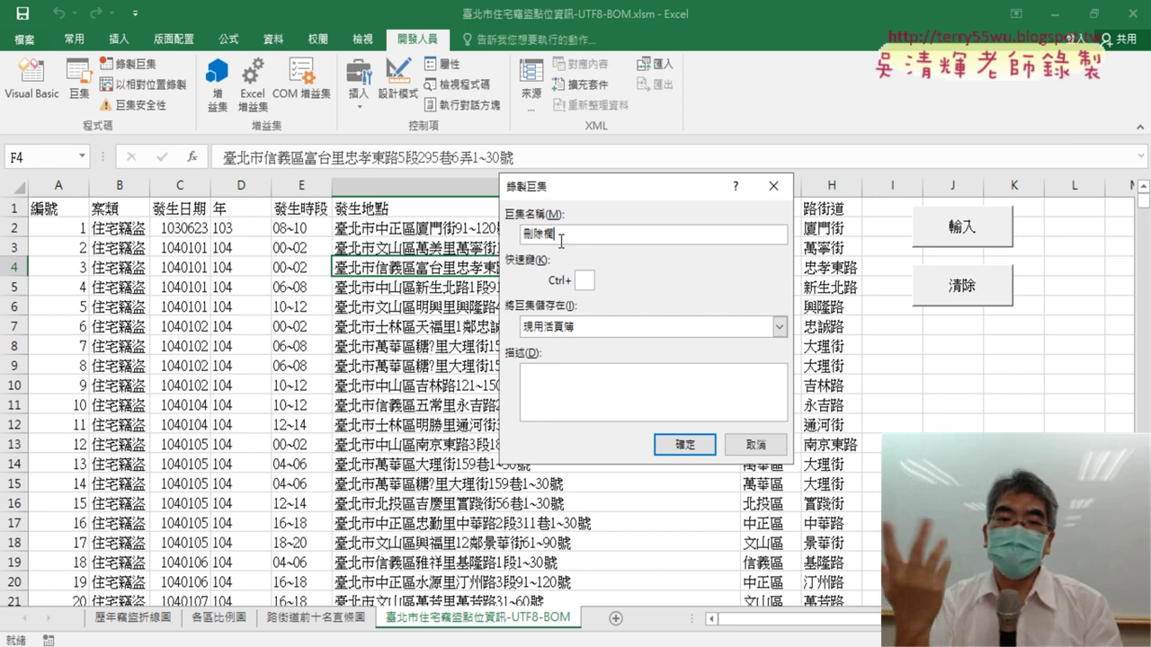
{"action": "left_click", "coordinate": [681, 449]}
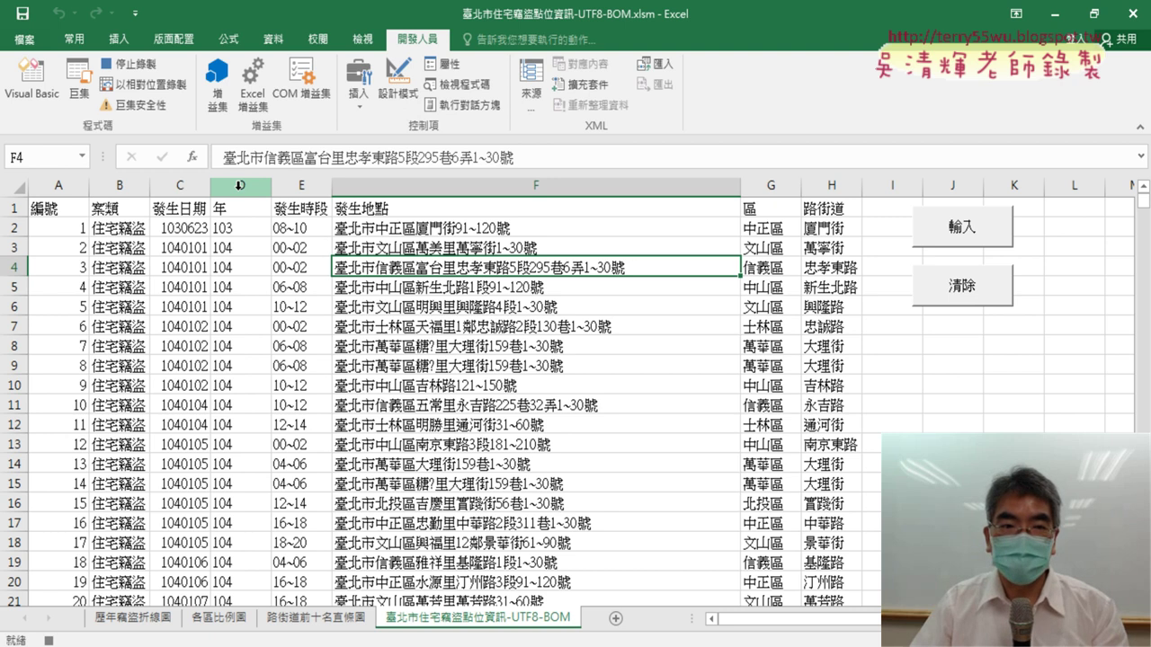
- Delete columns D and G:H, then stop the recording
{"action": "left_click", "coordinate": [239, 185]}
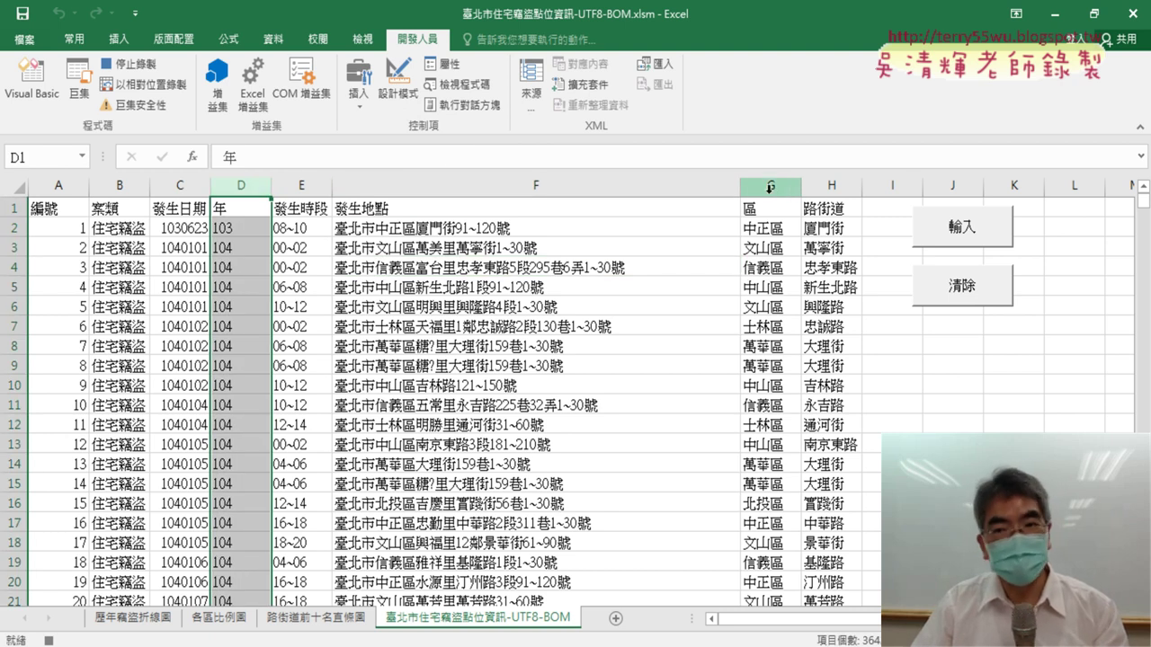
{"action": "left_click", "coordinate": [770, 186], "text": "ctrl"}
{"action": "left_click_drag", "start_coordinate": [770, 192], "coordinate": [820, 187]}
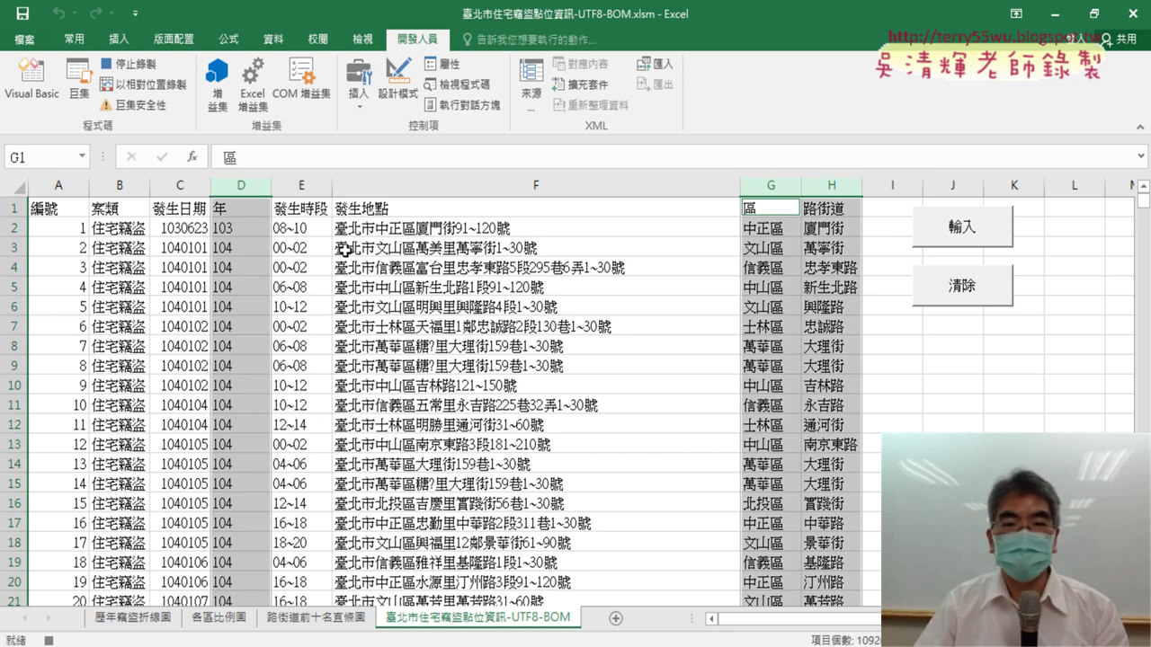
{"action": "right_click", "coordinate": [245, 279]}
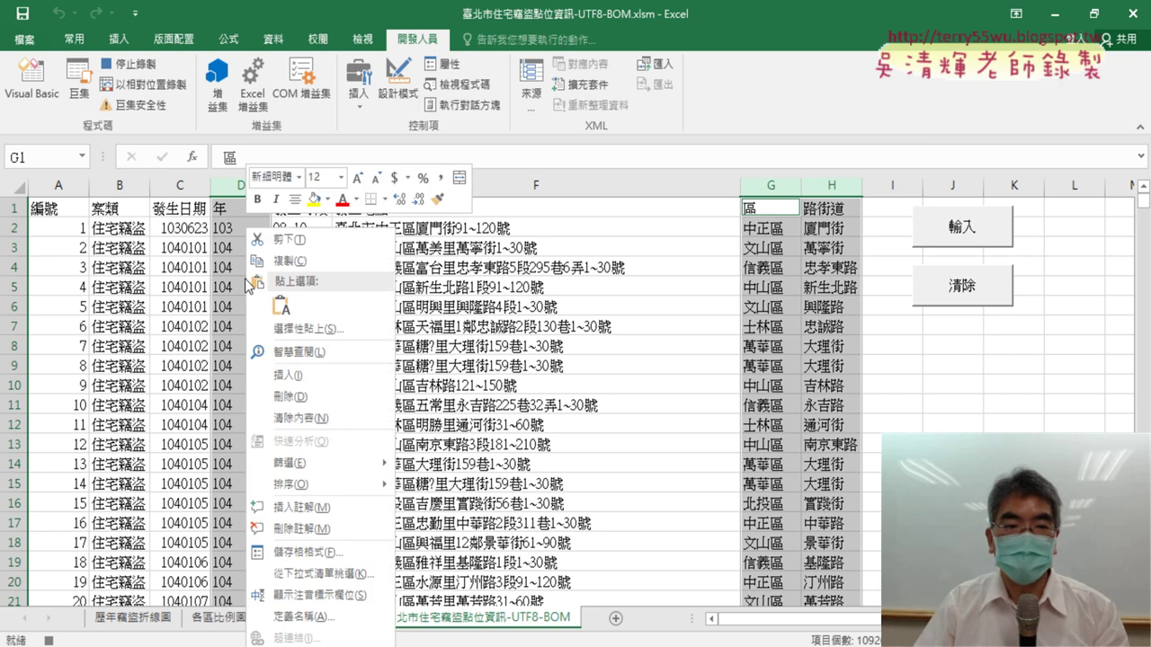
{"action": "left_click", "coordinate": [294, 398]}
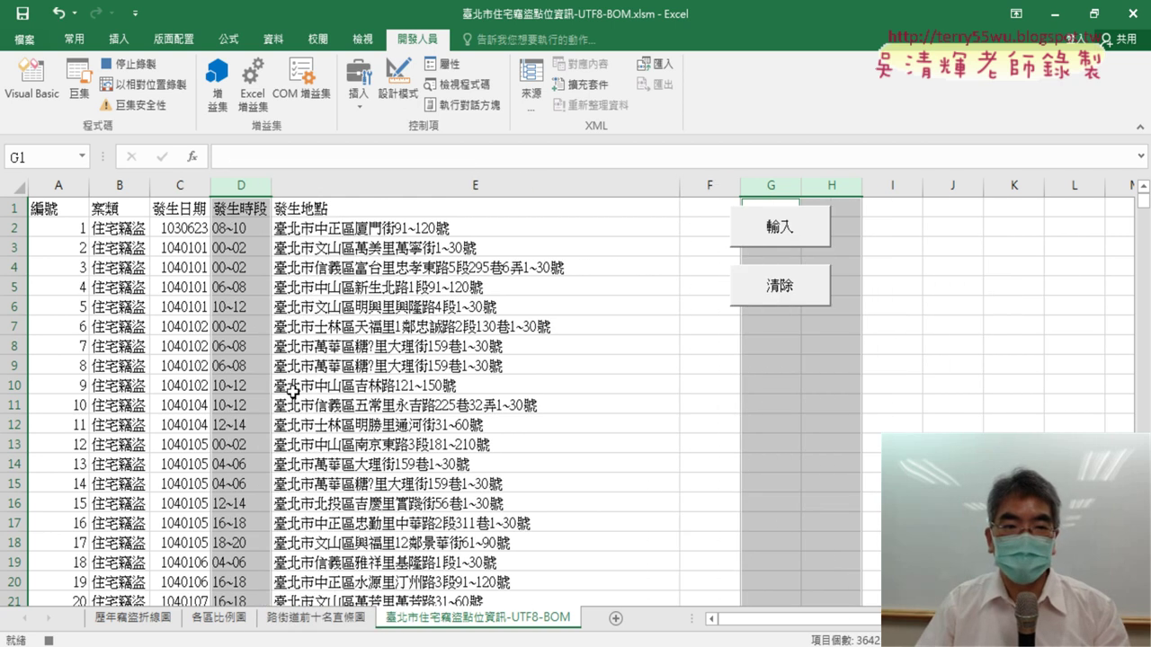
{"action": "left_click", "coordinate": [135, 64]}
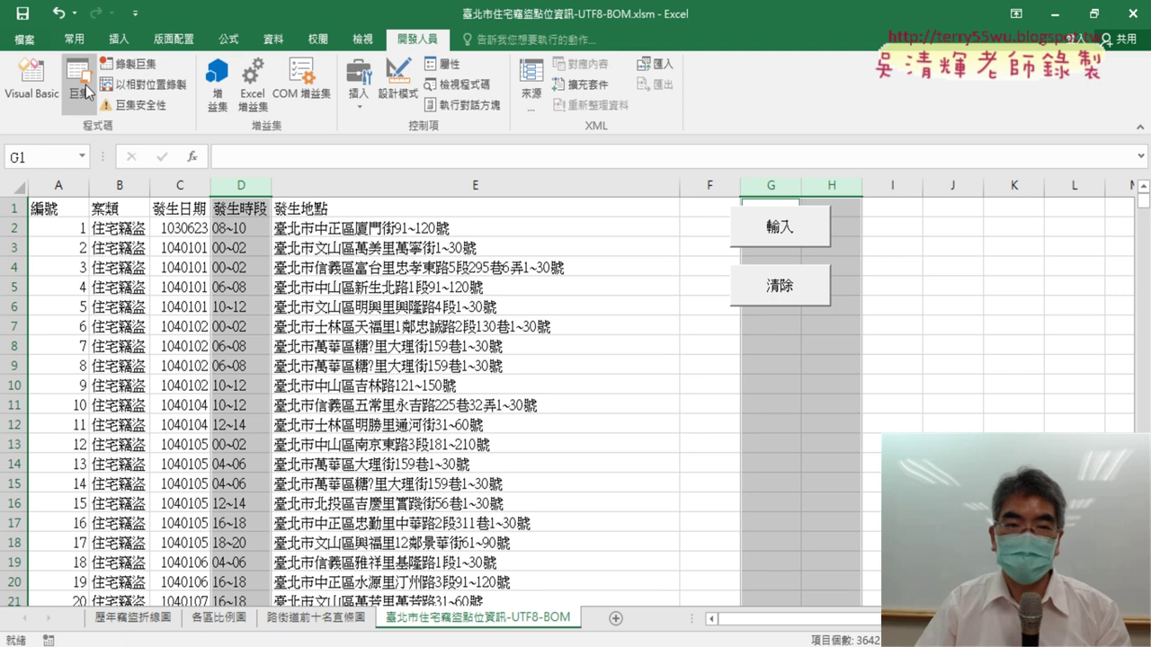
- Assign the 插入欄 macro to the 輸入 button and relabel it 插入欄
{"action": "right_click", "coordinate": [806, 243]}
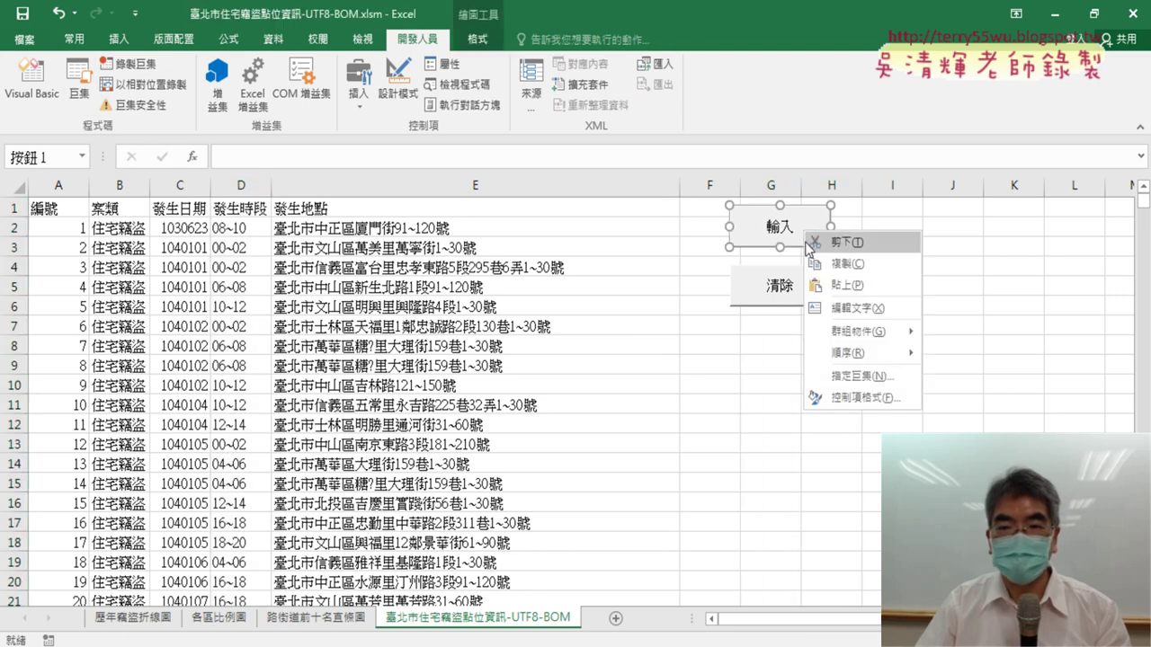
{"action": "left_click", "coordinate": [859, 375]}
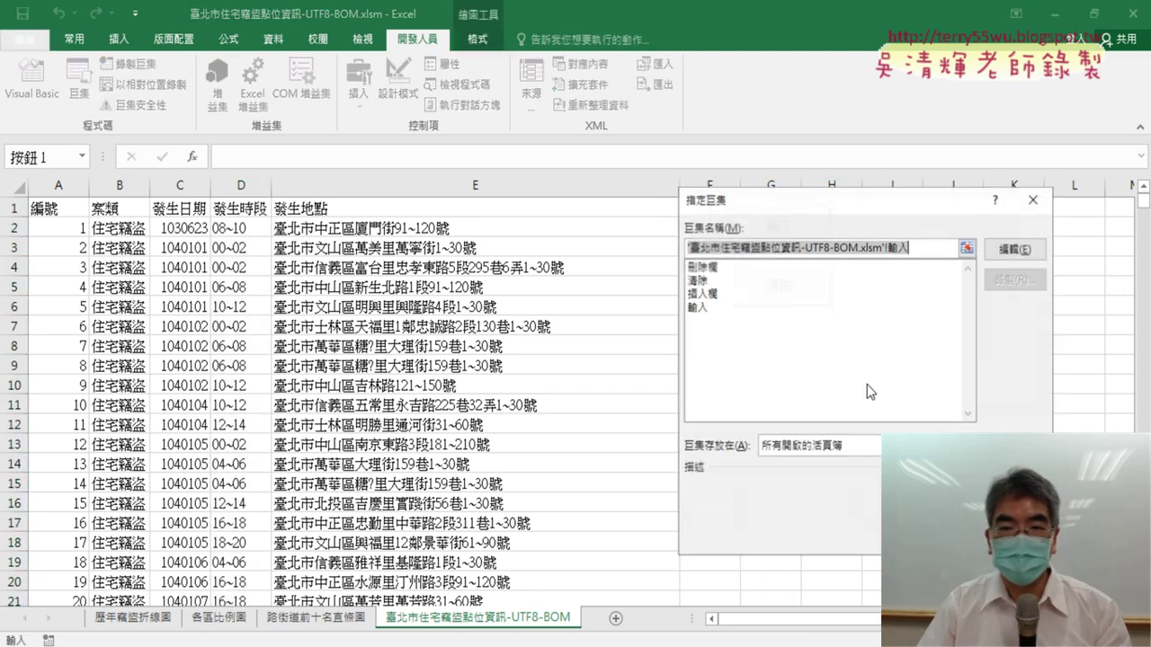
{"action": "left_click", "coordinate": [715, 293]}
{"action": "double_click", "coordinate": [742, 245]}
{"action": "right_click", "coordinate": [706, 246]}
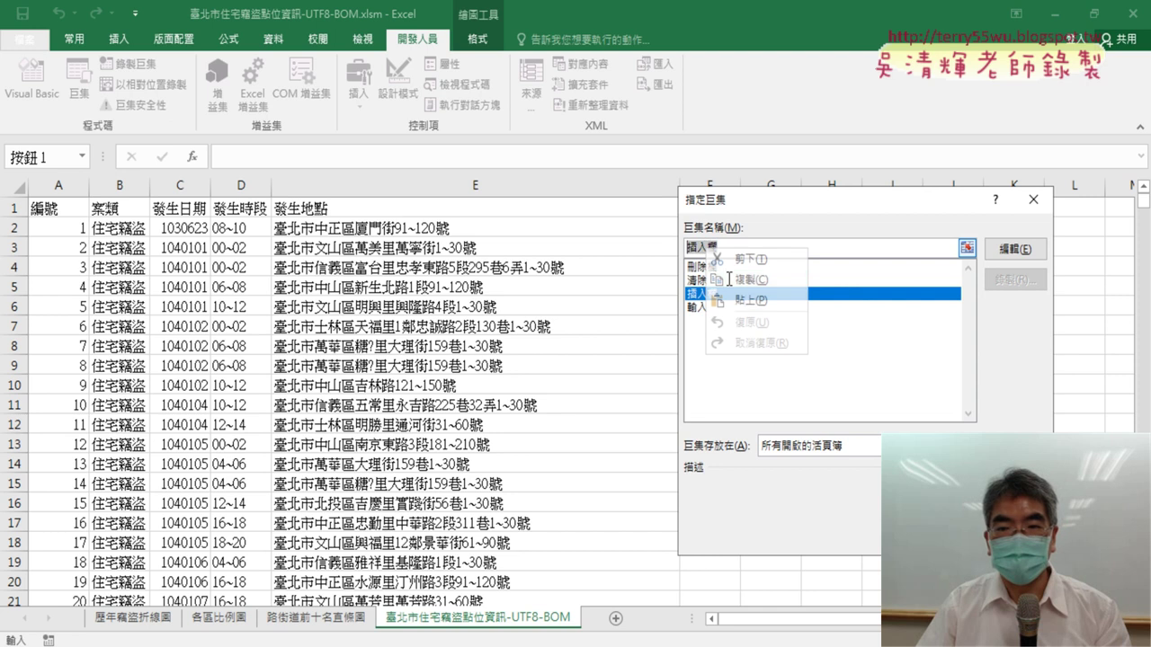
{"action": "left_click", "coordinate": [753, 290]}
{"action": "key", "text": "Return"}
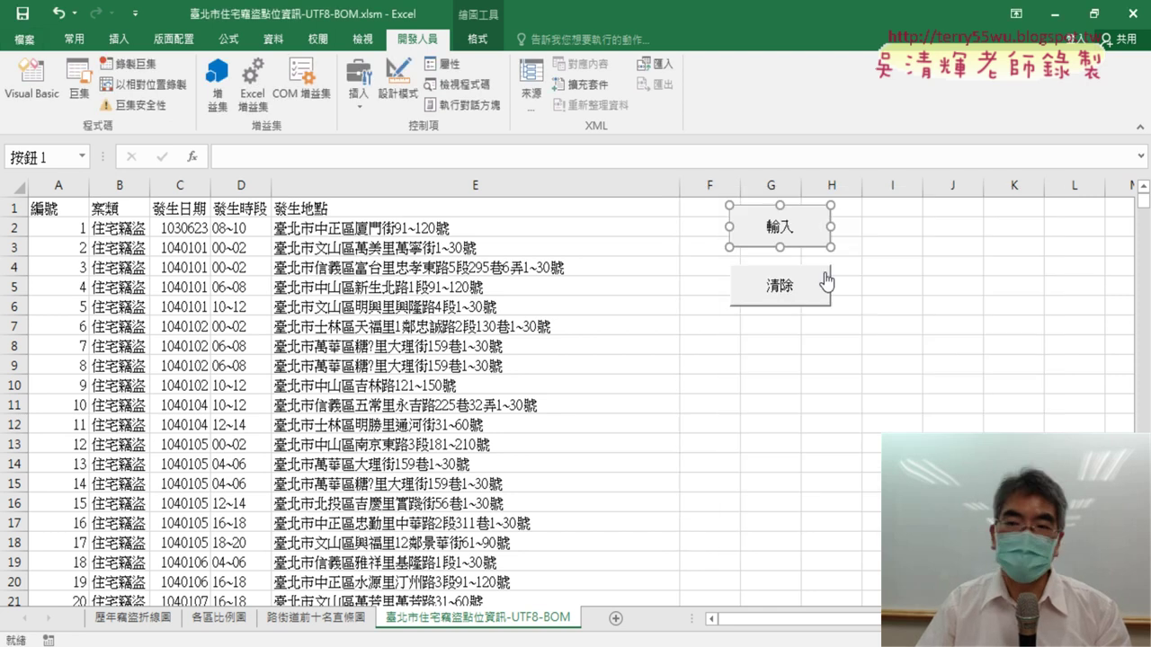
{"action": "left_click", "coordinate": [780, 225]}
{"action": "key", "text": "BackSpace"}
{"action": "key", "text": "BackSpace"}
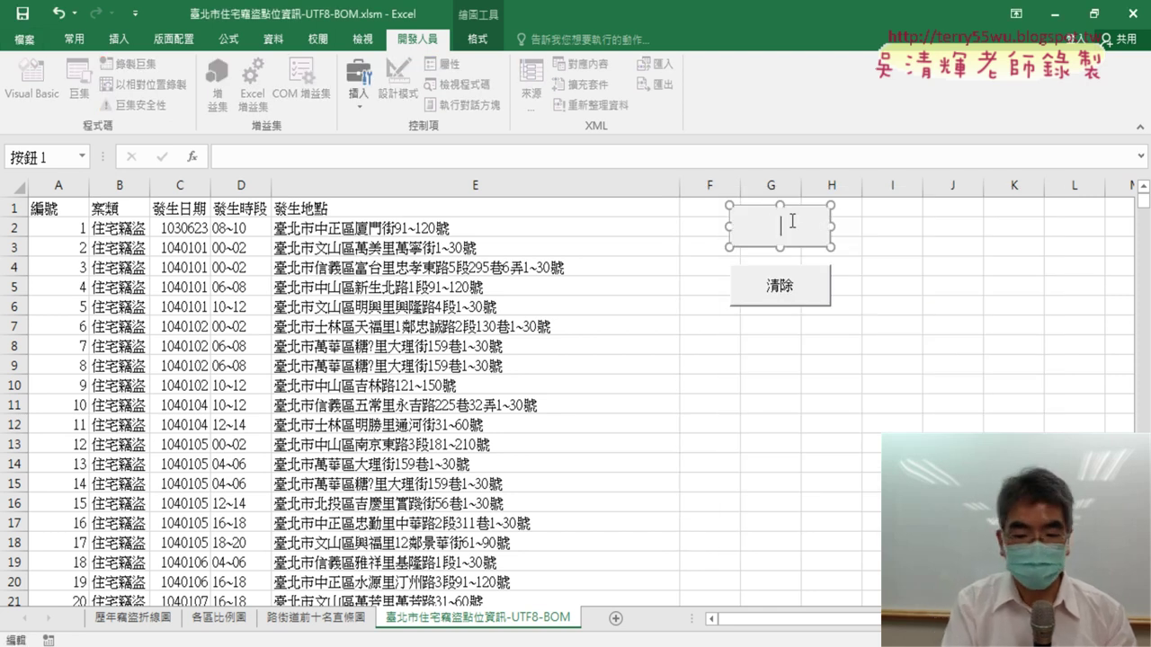
{"action": "key", "text": "ctrl+v"}
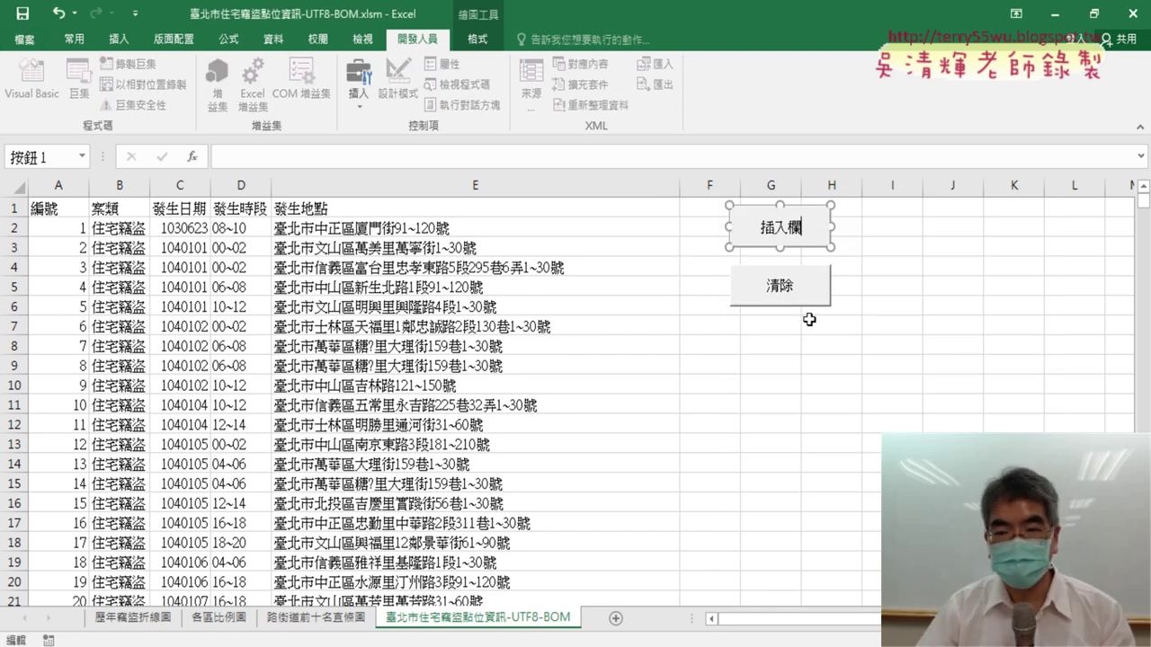
- Assign the 刪除欄 macro to the 清除 button and relabel it 刪除欄
{"action": "right_click", "coordinate": [809, 303]}
{"action": "left_click", "coordinate": [850, 447]}
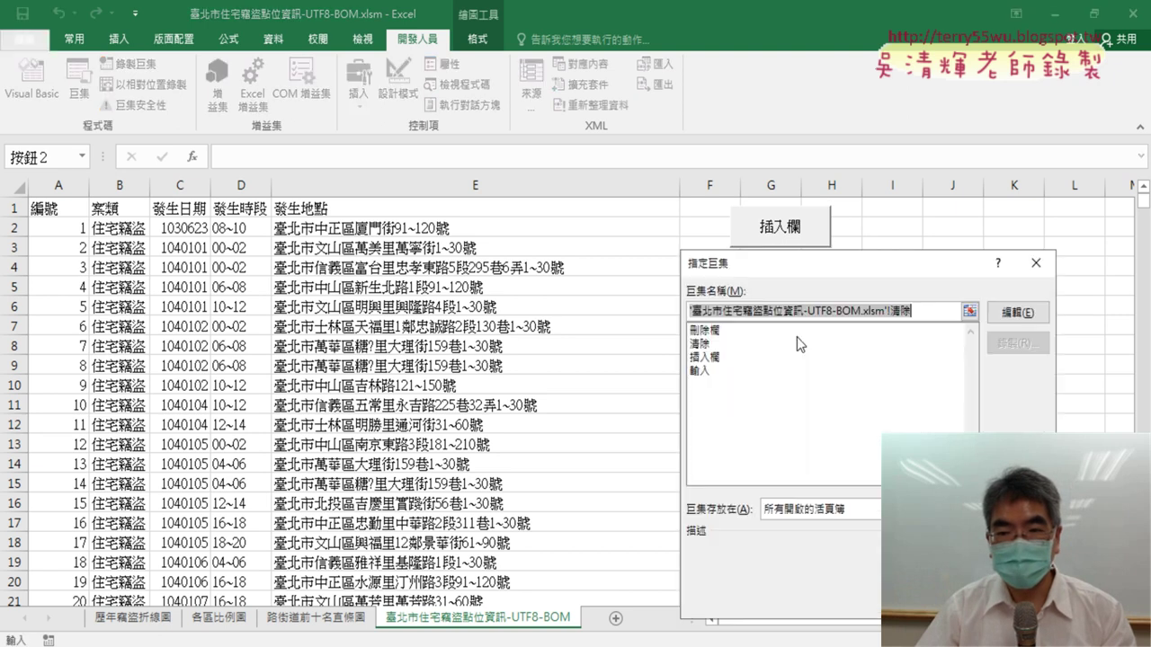
{"action": "left_click", "coordinate": [719, 330]}
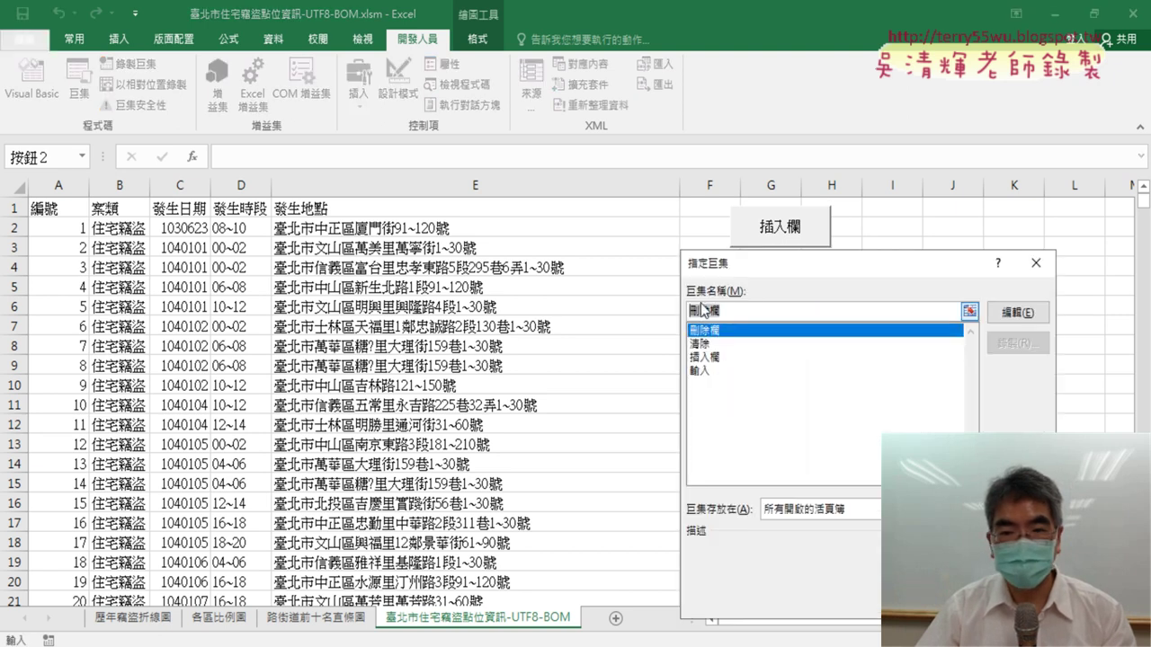
{"action": "right_click", "coordinate": [725, 307]}
{"action": "left_click", "coordinate": [795, 371]}
{"action": "double_click", "coordinate": [706, 344]}
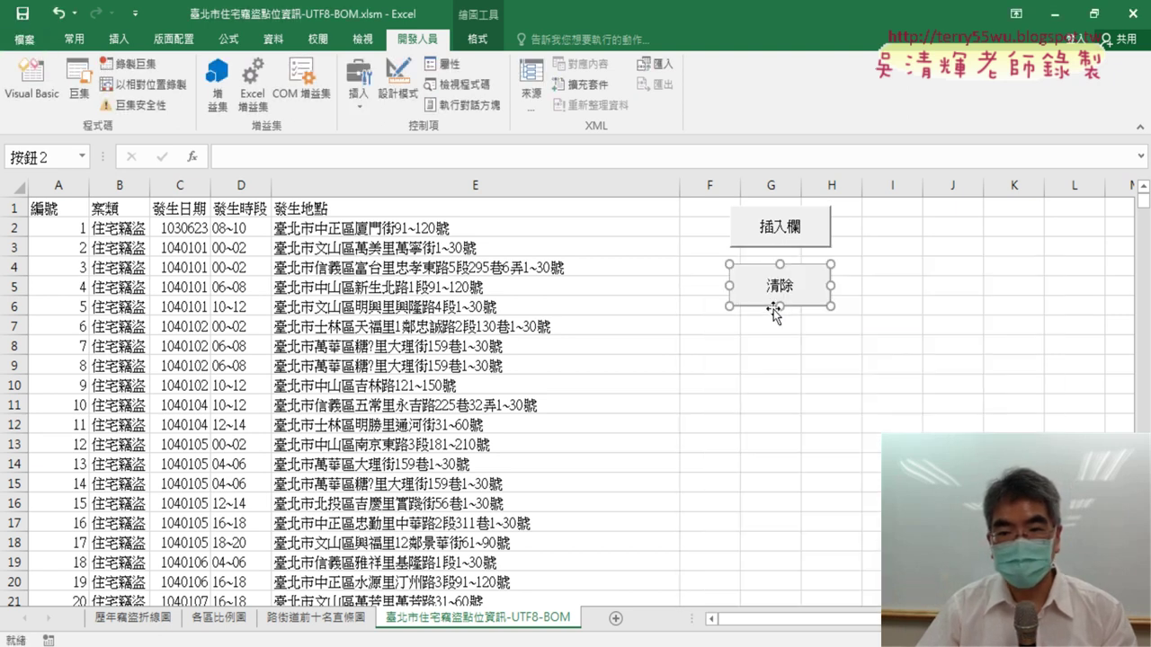
{"action": "key", "text": "BackSpace"}
{"action": "key", "text": "BackSpace"}
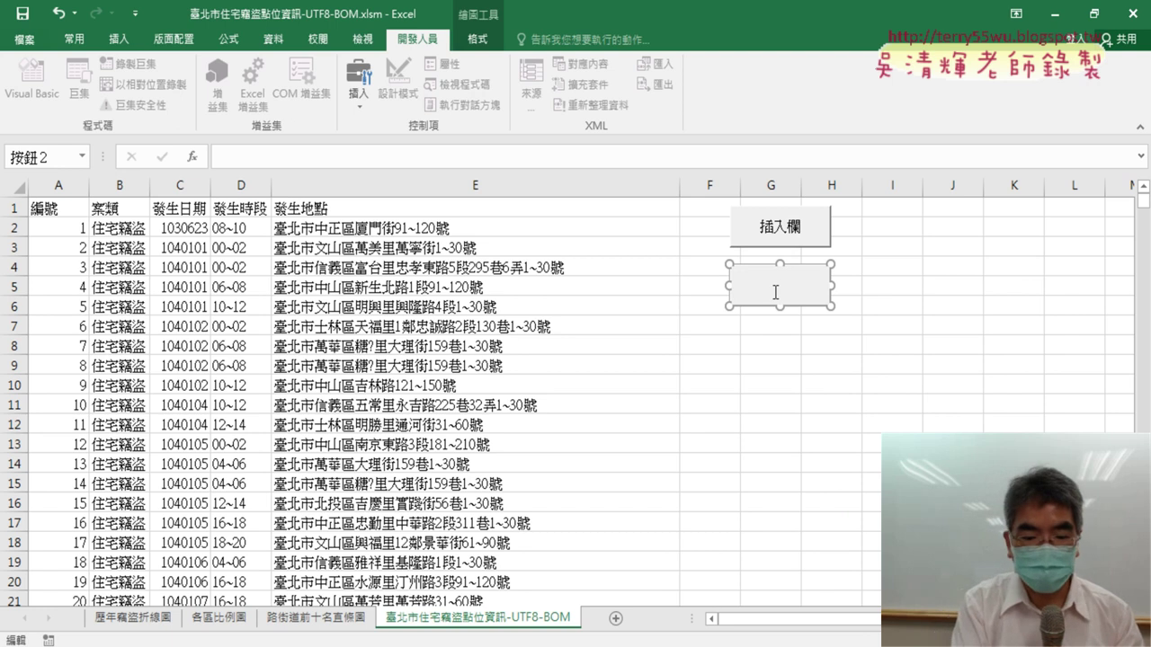
{"action": "type", "text": "刪除欄"}
{"action": "left_click", "coordinate": [771, 423]}
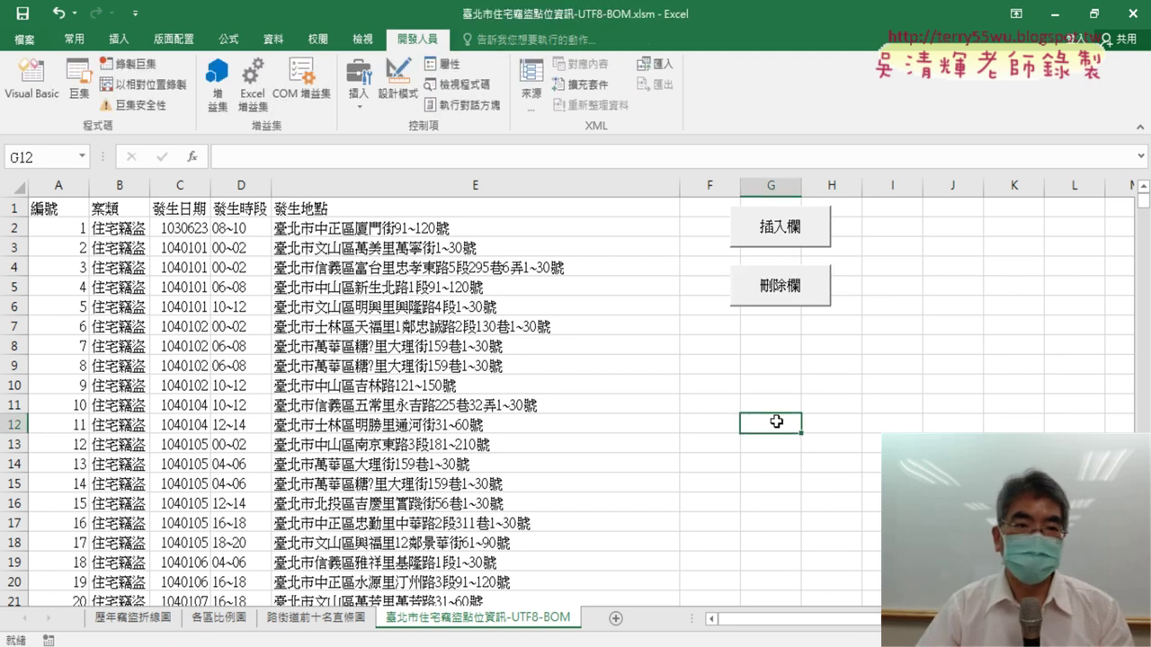
- Open the 刪除欄 macro code and delete its recorded comment lines
{"action": "left_click", "coordinate": [88, 91]}
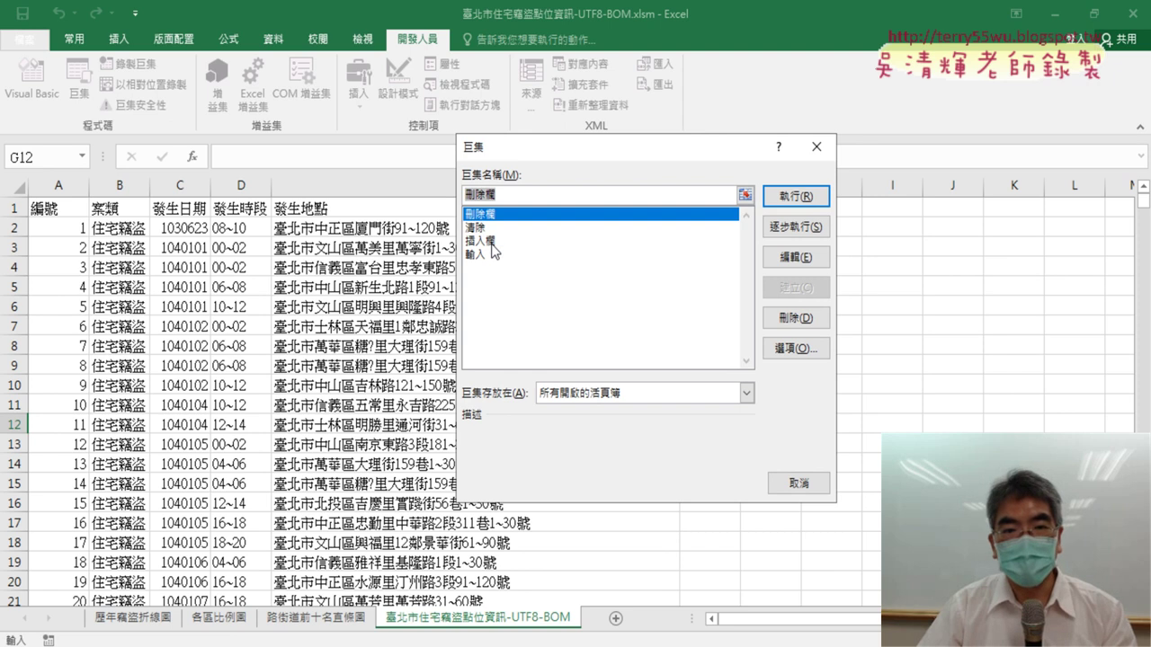
{"action": "left_click", "coordinate": [806, 257]}
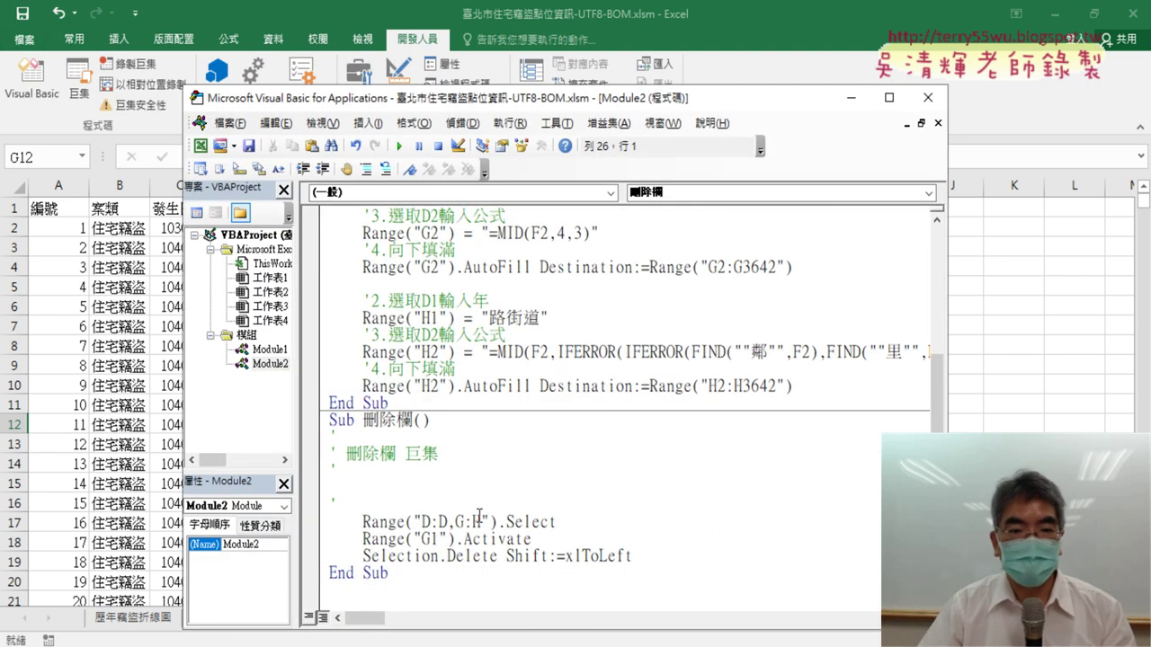
{"action": "left_click_drag", "start_coordinate": [380, 502], "coordinate": [332, 438]}
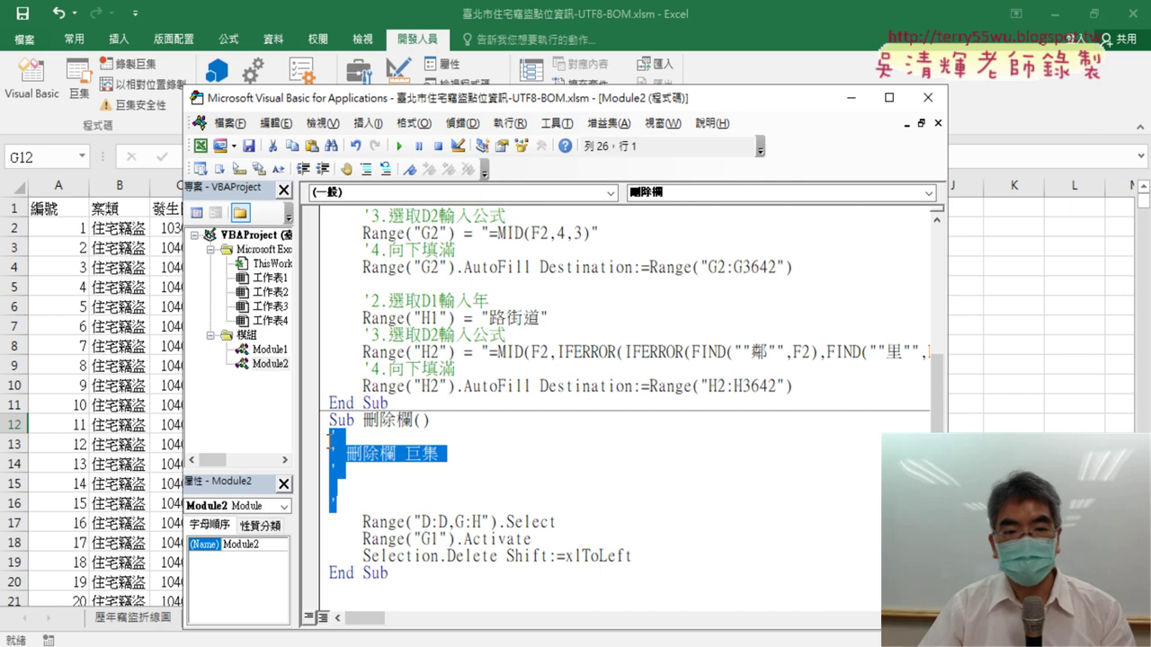
{"action": "key", "text": "Delete"}
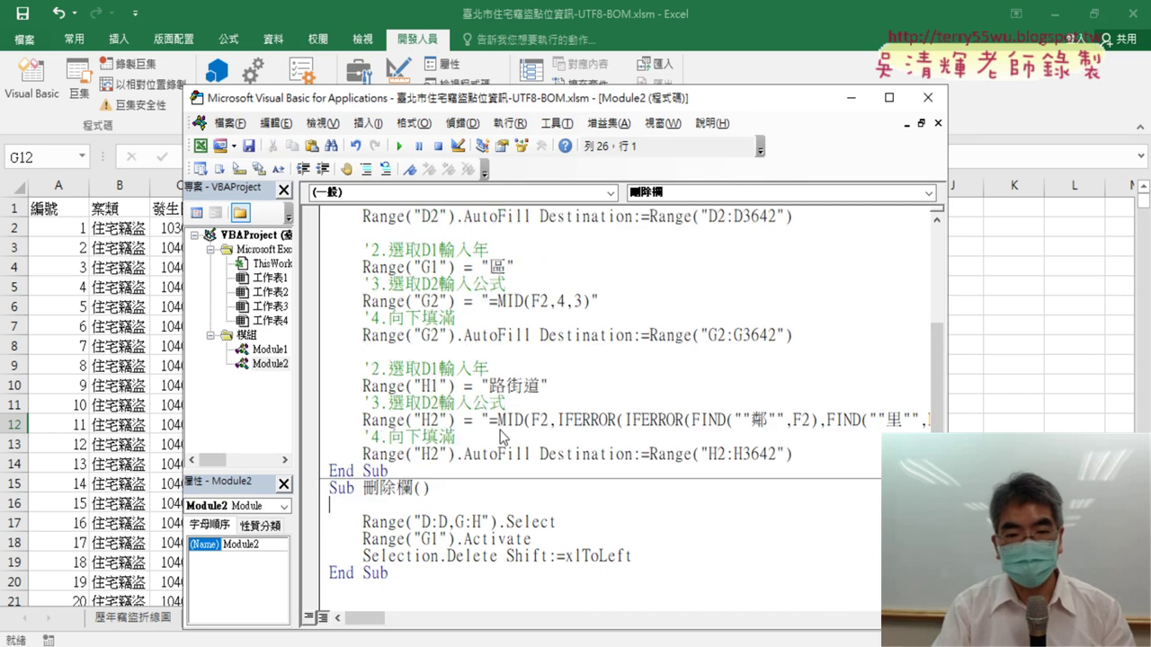
{"action": "key", "text": "Delete"}
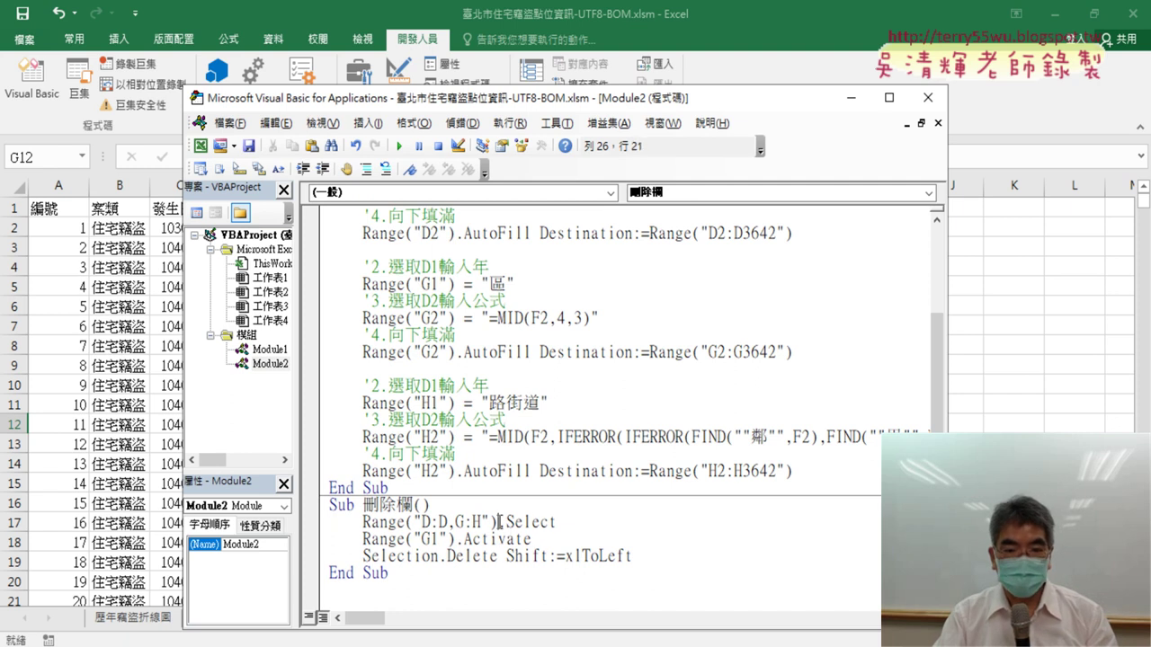
- Remove the select code and the Shift:=xlToLeft argument, leaving Range("D:D,G:H").Delete
{"action": "mouse_move", "coordinate": [499, 522]}
{"action": "left_mouse_down"}
{"action": "mouse_move", "coordinate": [551, 529]}
{"action": "mouse_move", "coordinate": [438, 558]}
{"action": "left_mouse_up"}
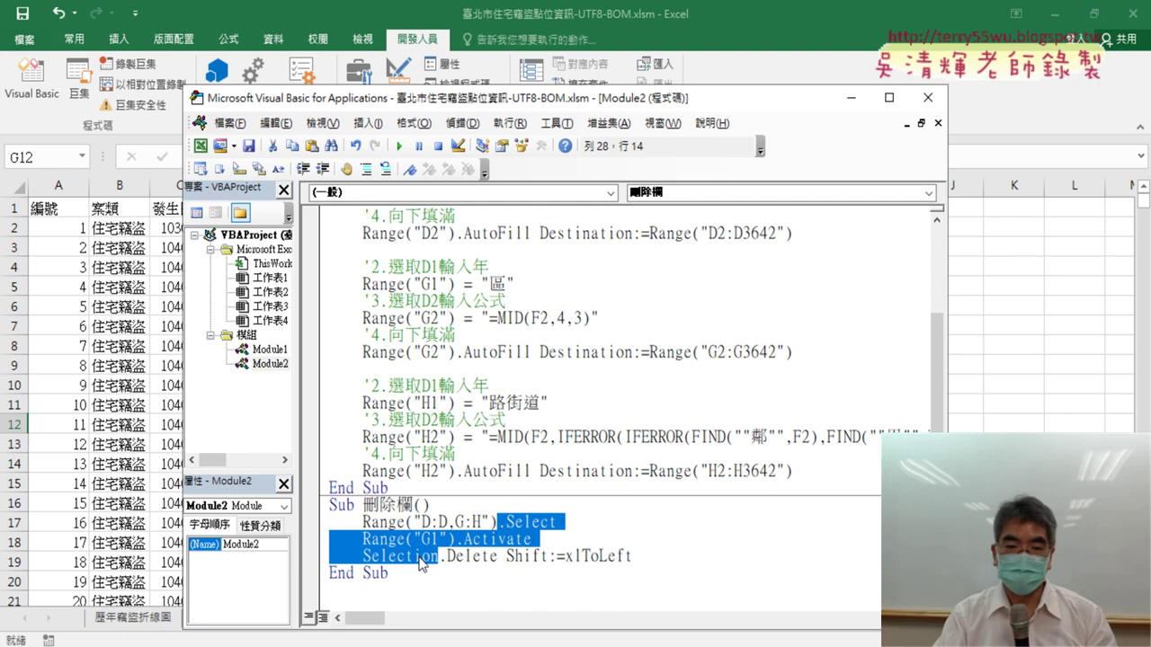
{"action": "key", "text": "Delete"}
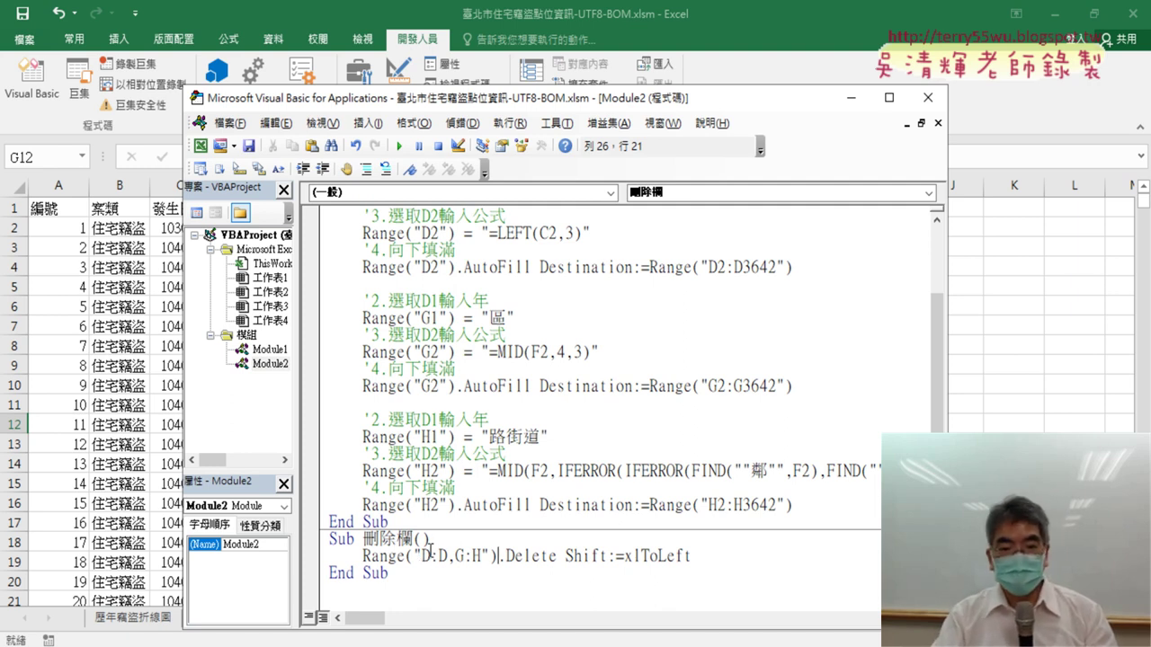
{"action": "left_click_drag", "start_coordinate": [426, 558], "coordinate": [447, 557]}
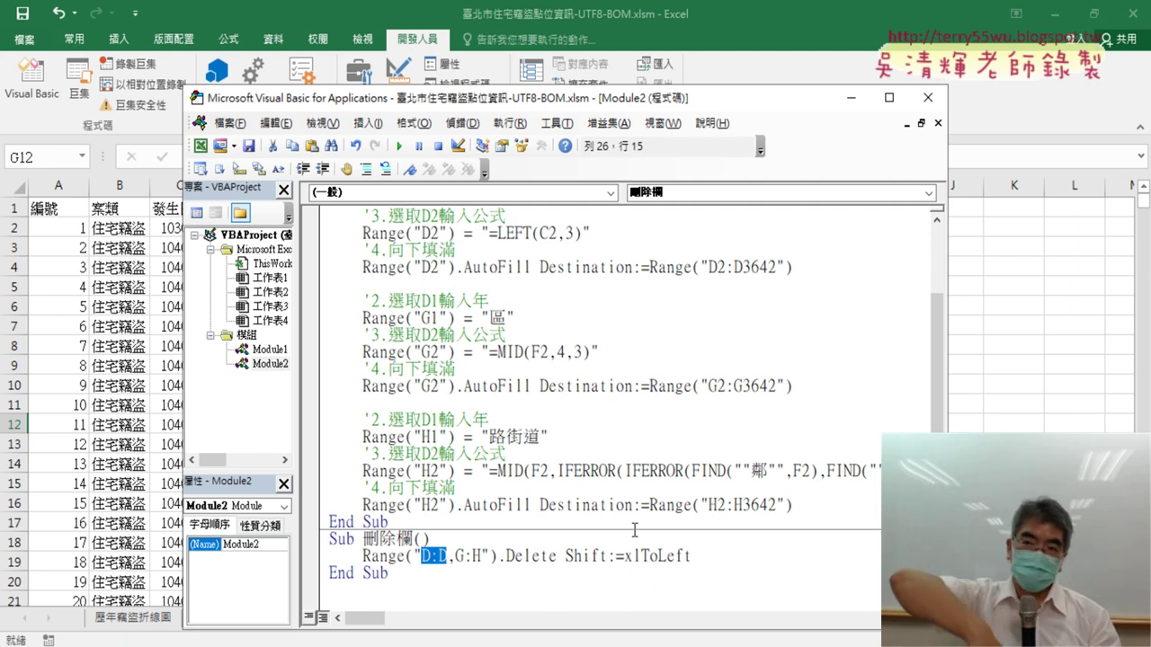
{"action": "mouse_move", "coordinate": [456, 557]}
{"action": "left_mouse_down"}
{"action": "mouse_move", "coordinate": [493, 558]}
{"action": "mouse_move", "coordinate": [456, 558]}
{"action": "left_mouse_up"}
{"action": "left_click", "coordinate": [454, 557]}
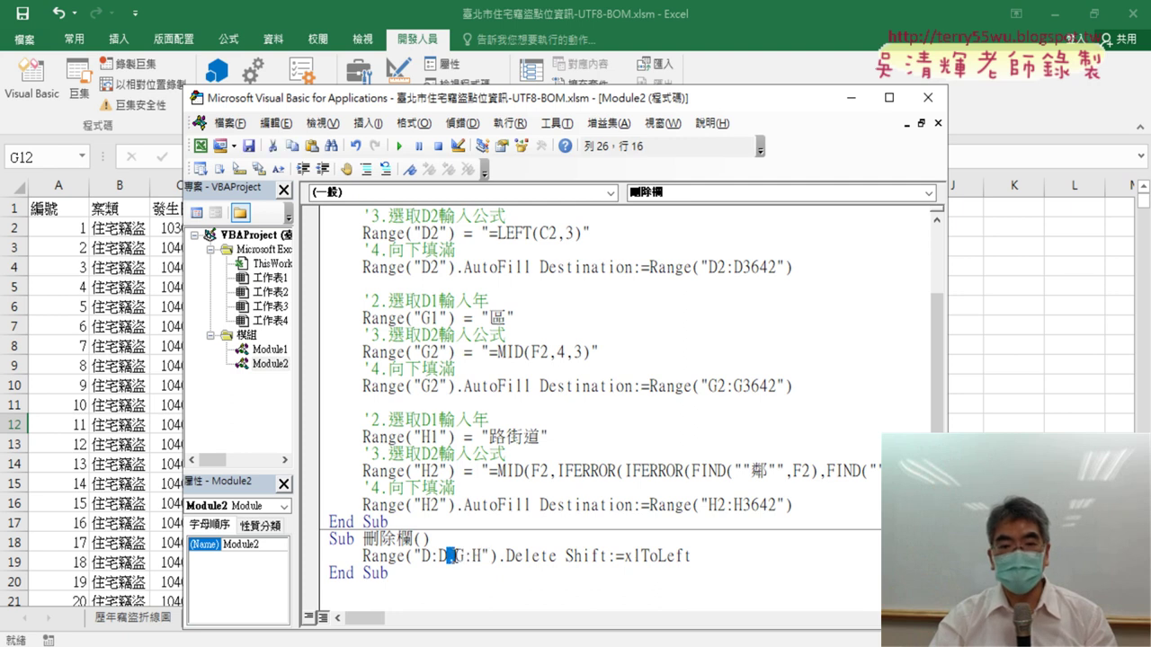
{"action": "left_click_drag", "start_coordinate": [557, 558], "coordinate": [726, 556]}
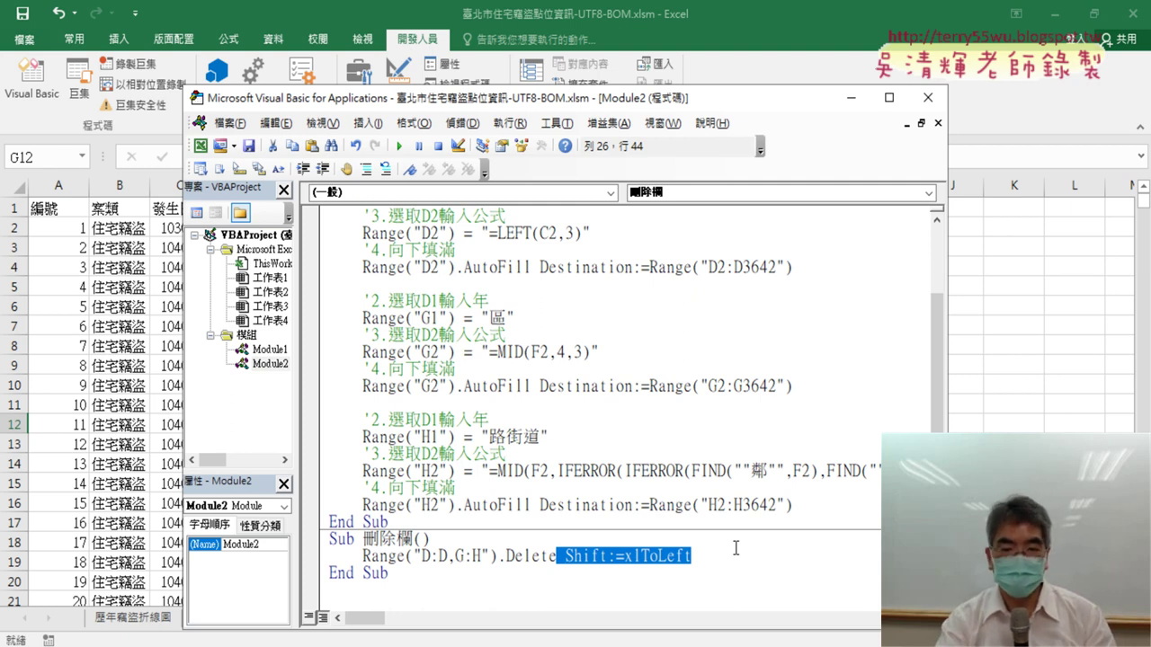
{"action": "key", "text": "Delete"}
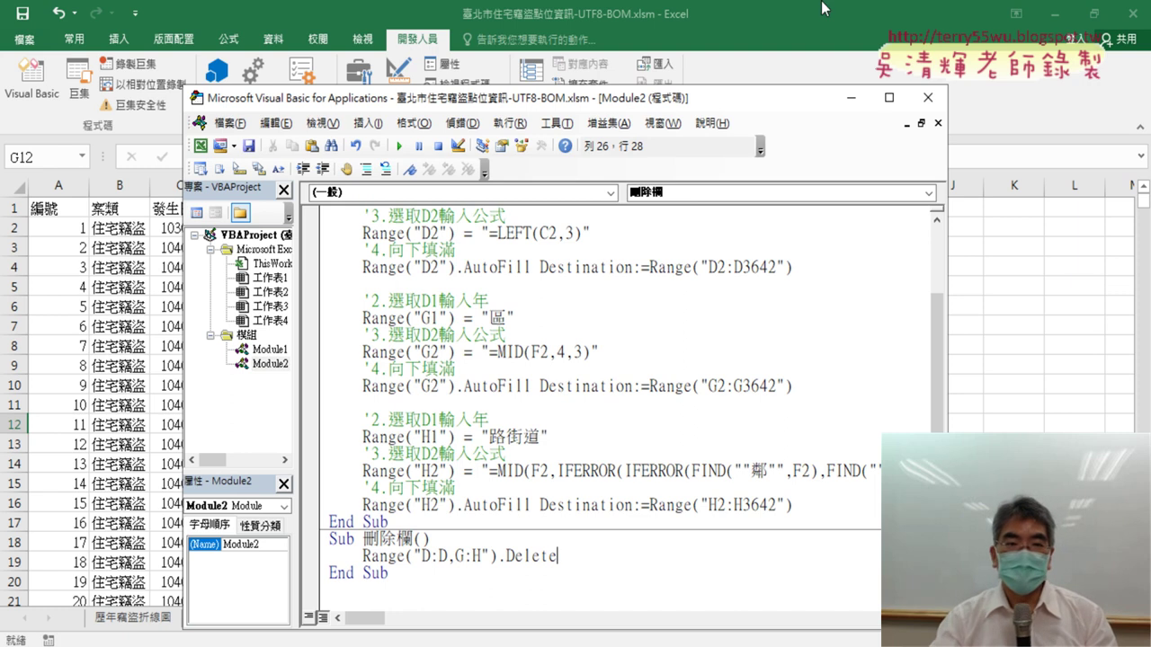
{"action": "mouse_move", "coordinate": [736, 102]}
{"action": "left_mouse_down"}
{"action": "mouse_move", "coordinate": [991, 82]}
{"action": "mouse_move", "coordinate": [950, 94]}
{"action": "left_mouse_up"}
{"action": "left_click", "coordinate": [770, 340]}
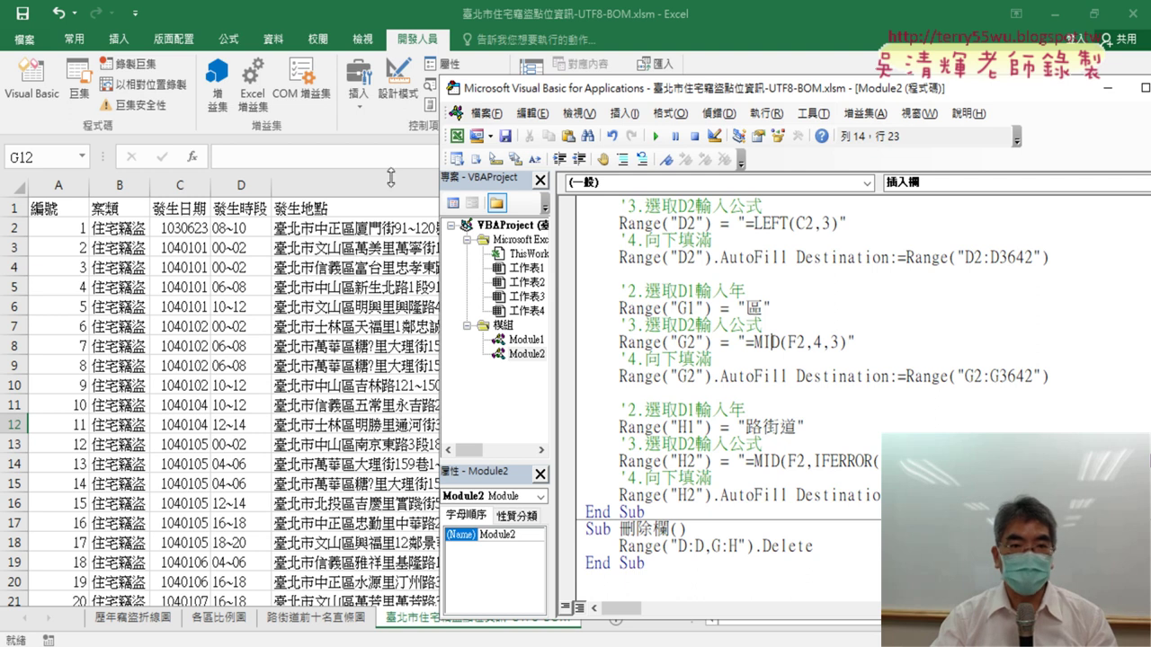
- Run the 插入欄 macro from the worksheet's button and hide the EVO Class Management window
{"action": "left_click", "coordinate": [735, 41]}
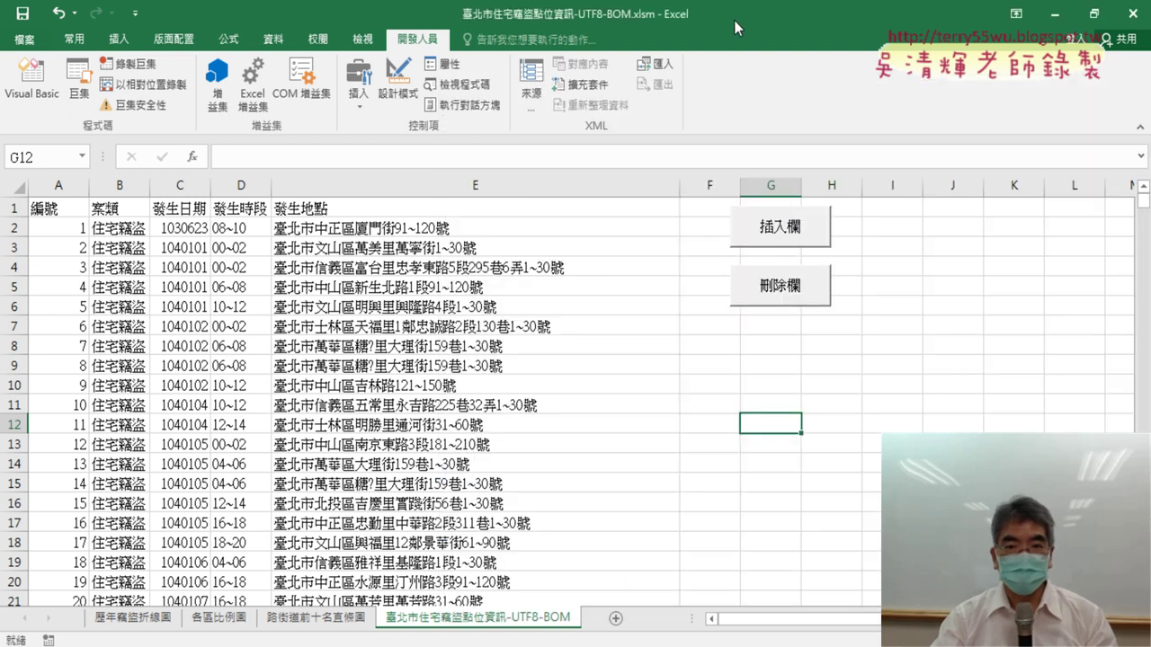
{"action": "left_click", "coordinate": [791, 229]}
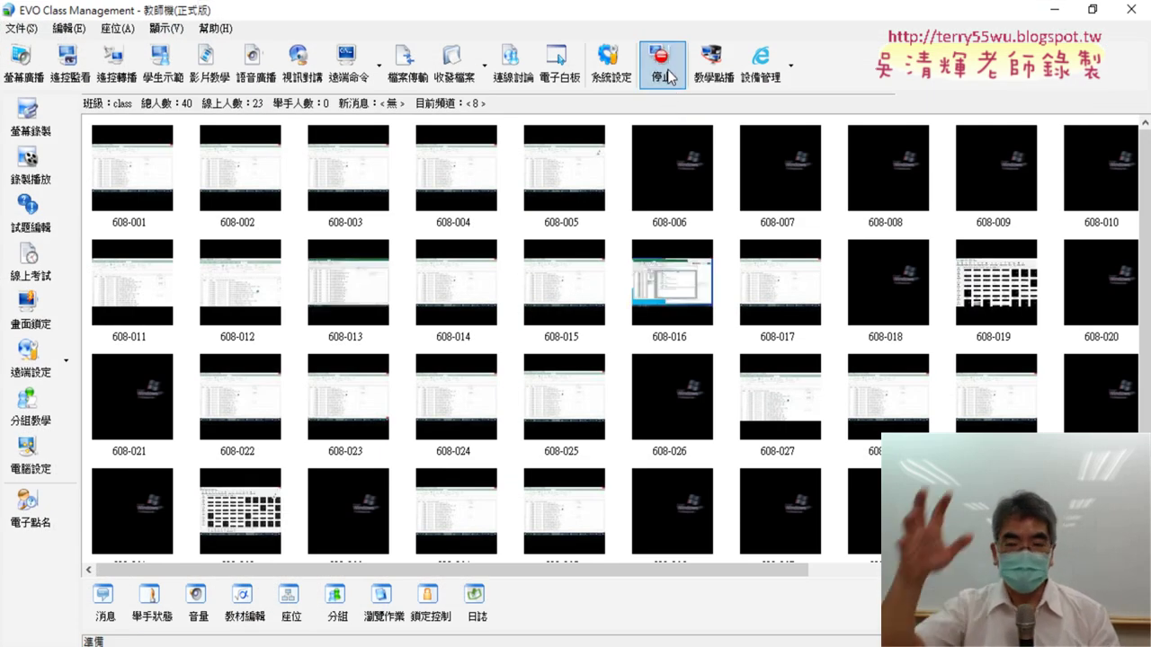
{"action": "left_click", "coordinate": [1053, 9]}
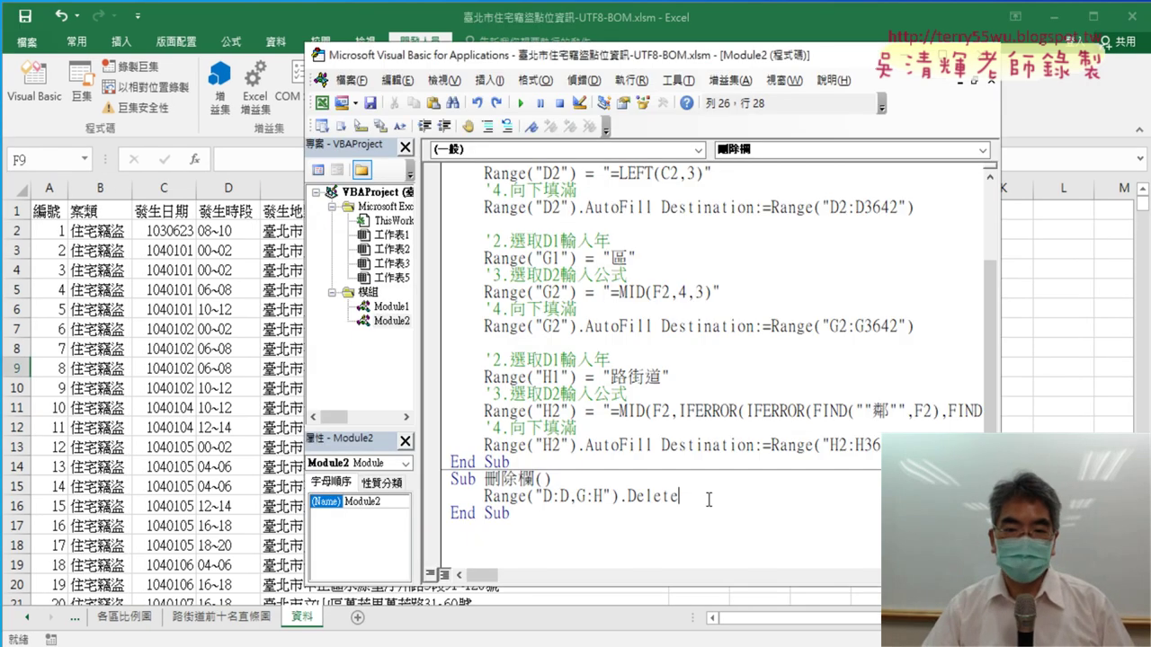
- Highlight the range, D:D and Delete parts of the 刪除欄 statement to explain them
{"action": "left_click_drag", "start_coordinate": [680, 496], "coordinate": [485, 497]}
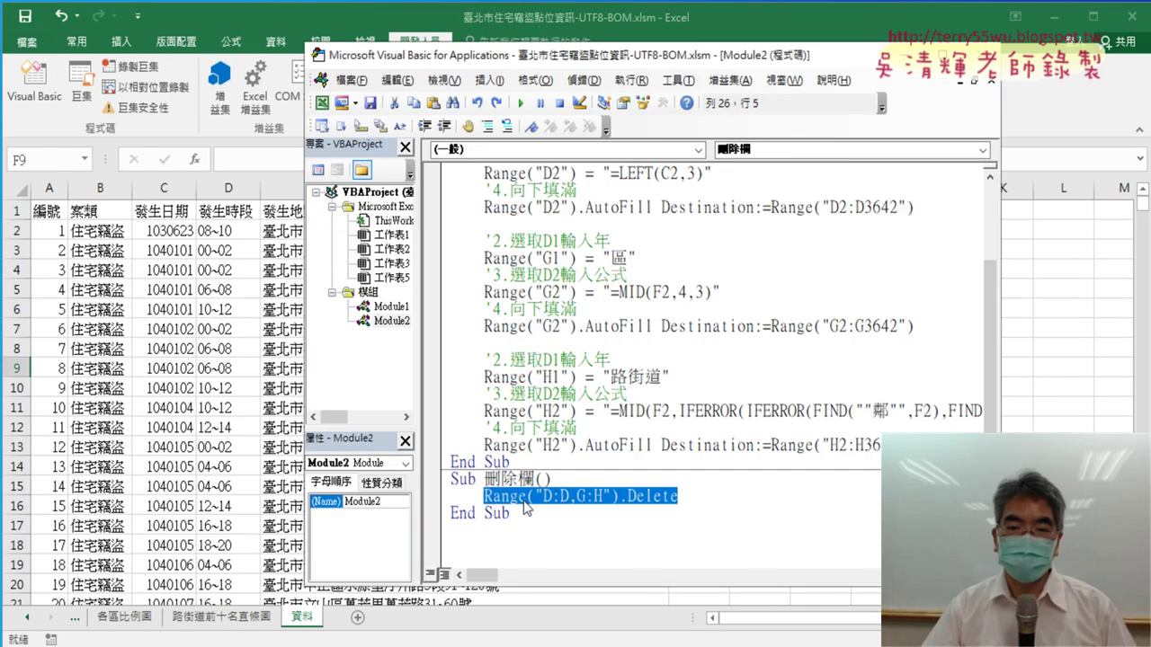
{"action": "left_click", "coordinate": [545, 497]}
{"action": "left_click_drag", "start_coordinate": [545, 497], "coordinate": [594, 497]}
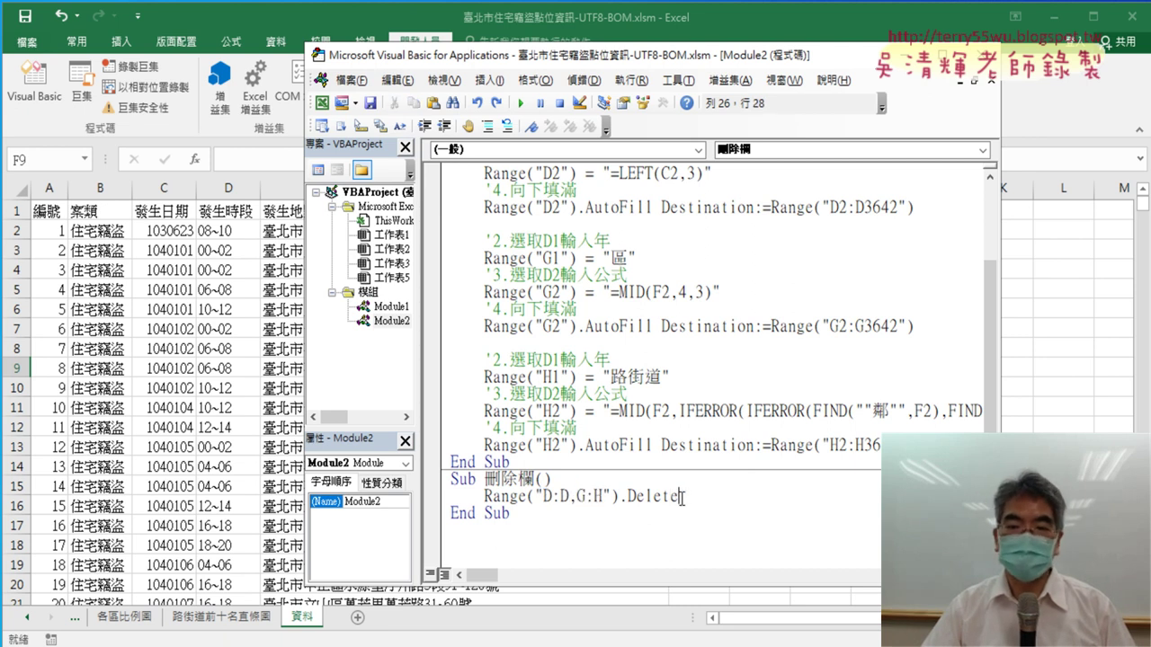
{"action": "left_click_drag", "start_coordinate": [676, 500], "coordinate": [627, 500]}
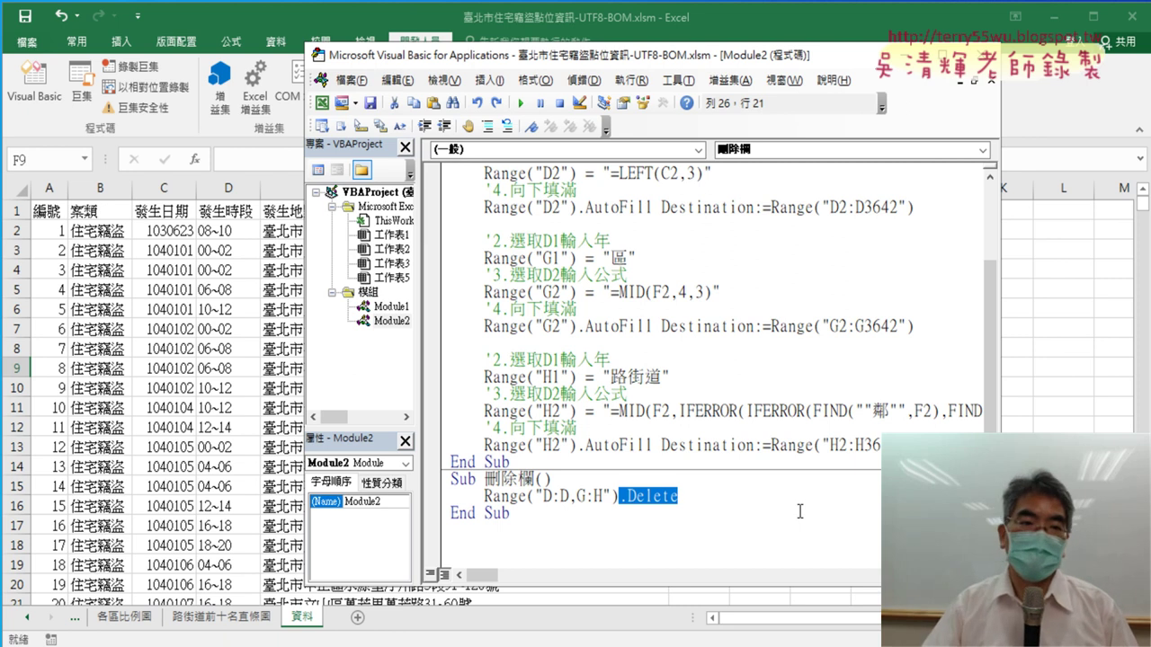
- Run the 插入欄 macro from the editor to add the 年, 區 and 路街道 columns
{"action": "left_click", "coordinate": [653, 311]}
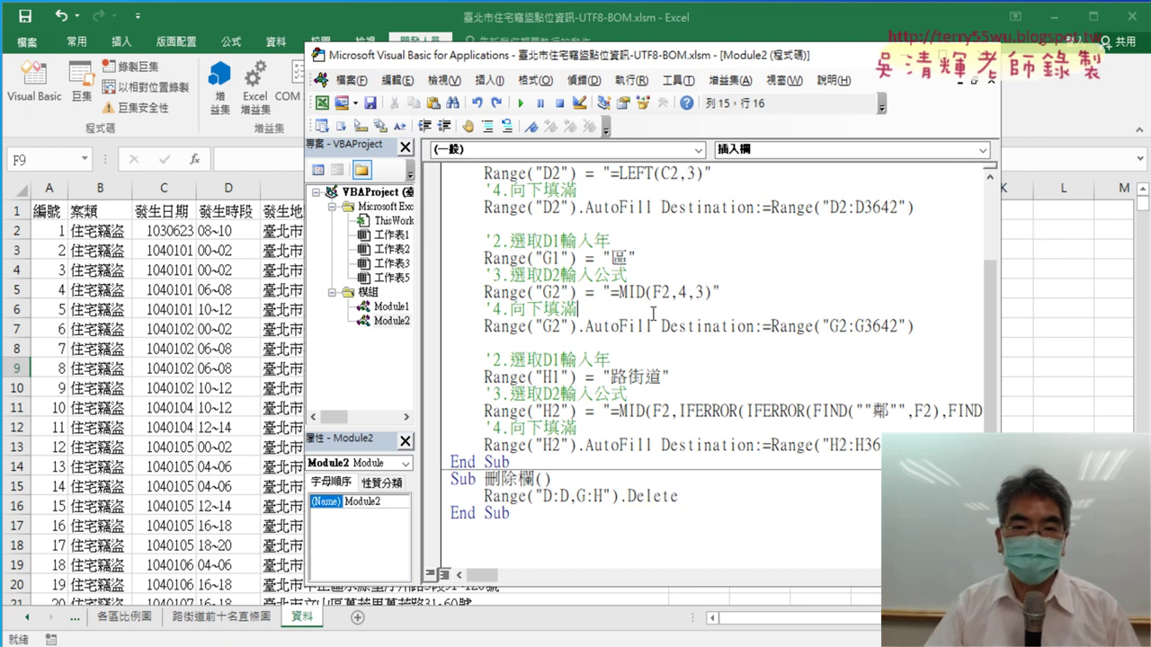
{"action": "left_click_drag", "start_coordinate": [630, 63], "coordinate": [626, 105]}
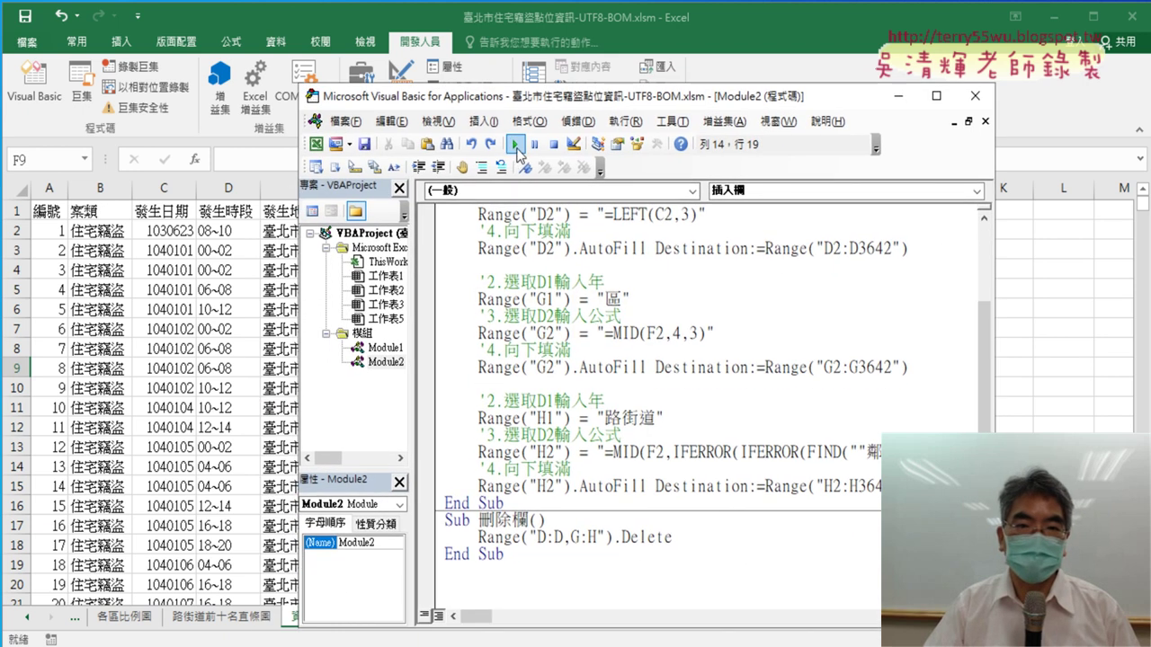
{"action": "left_click", "coordinate": [514, 144]}
- Inspect the year column D and street-name column H, then reopen the VBA editor
{"action": "left_click", "coordinate": [219, 259]}
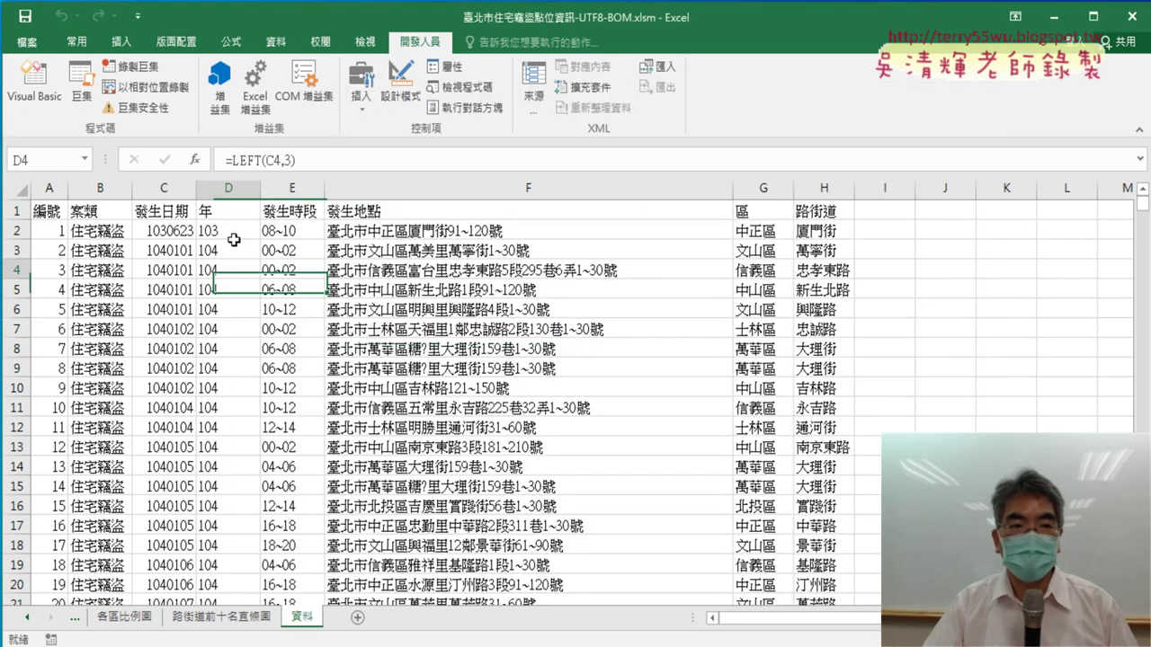
{"action": "left_click", "coordinate": [228, 187]}
{"action": "left_click", "coordinate": [763, 187]}
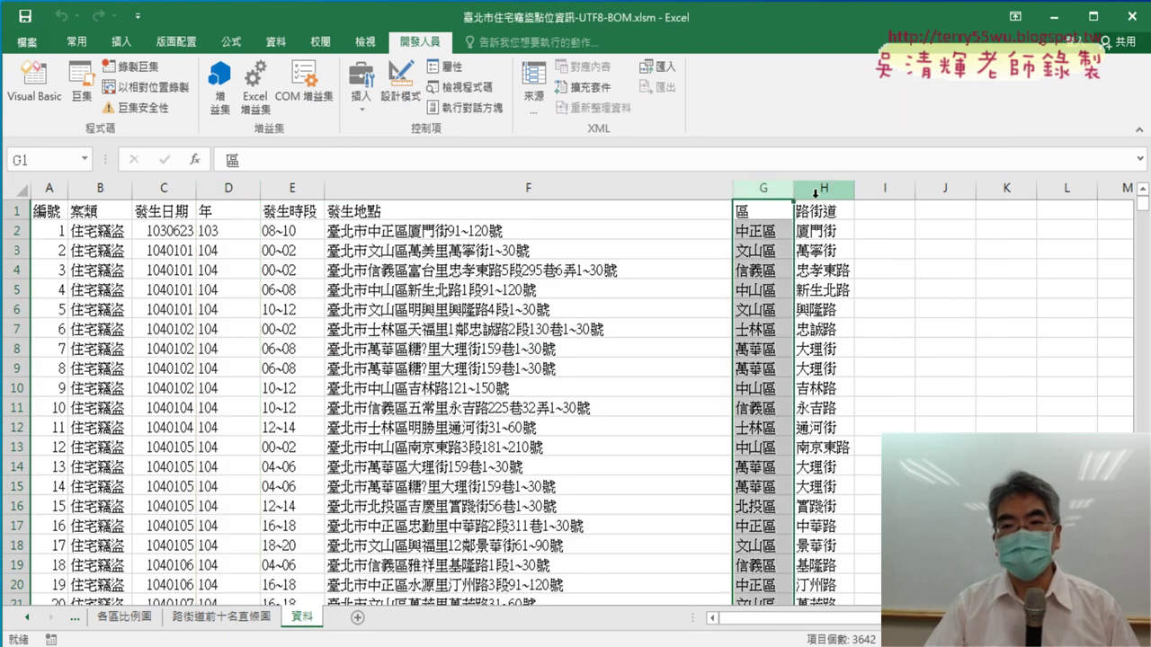
{"action": "left_click", "coordinate": [824, 187]}
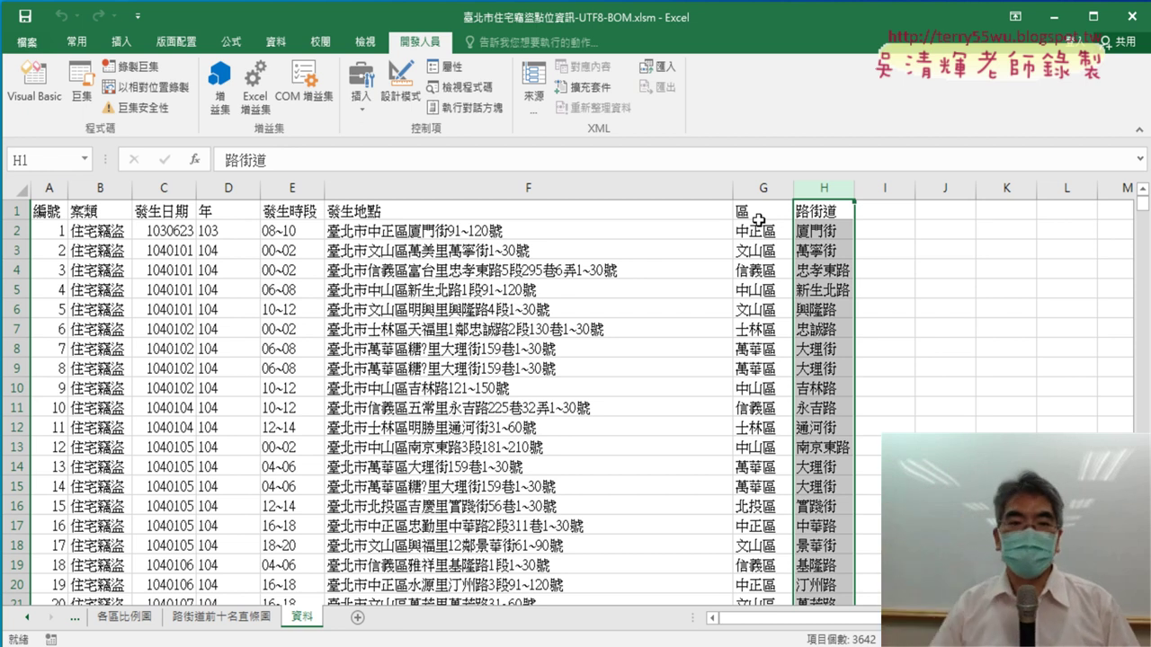
{"action": "left_click", "coordinate": [27, 90]}
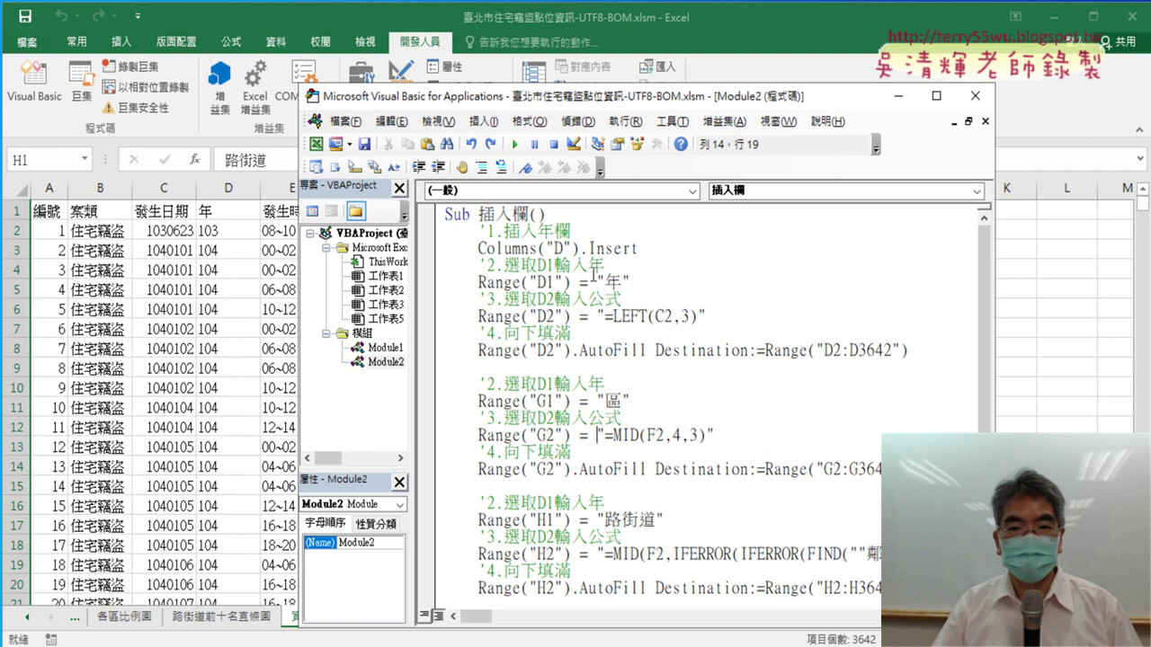
- Run the 刪除欄 macro and confirm on the sheet that the 年, 區 and 路街道 columns are gone
{"action": "left_click_drag", "start_coordinate": [906, 351], "coordinate": [437, 235]}
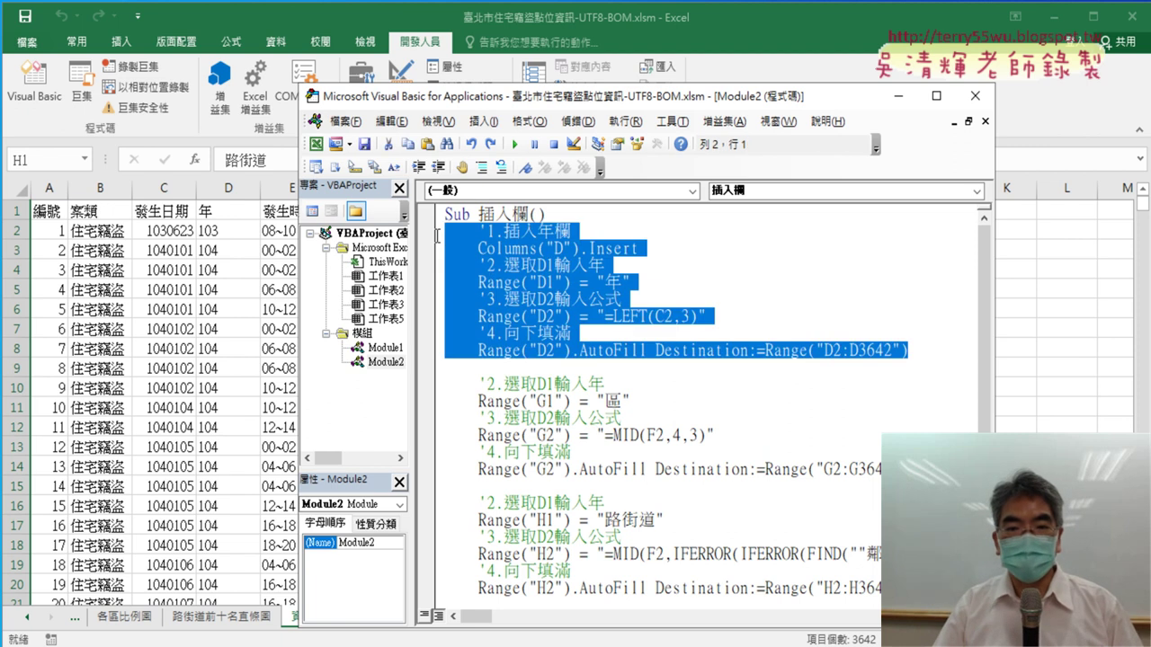
{"action": "scroll", "coordinate": [558, 477], "scroll_direction": "down", "scroll_amount": 2}
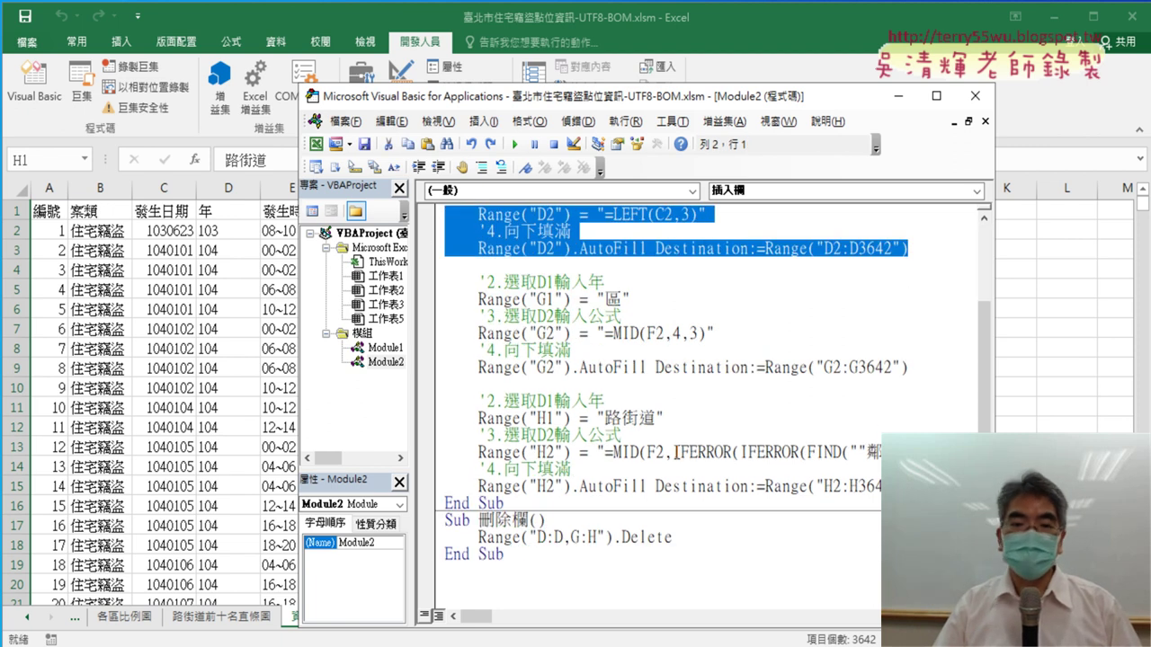
{"action": "left_click_drag", "start_coordinate": [673, 543], "coordinate": [481, 538]}
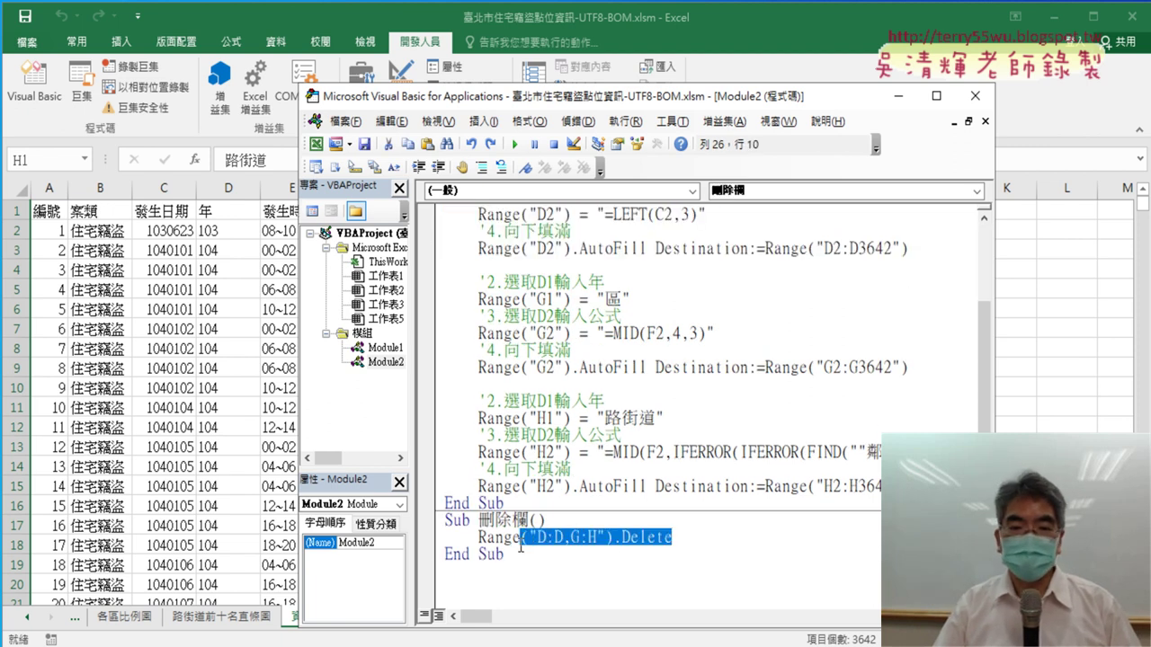
{"action": "left_click", "coordinate": [586, 543]}
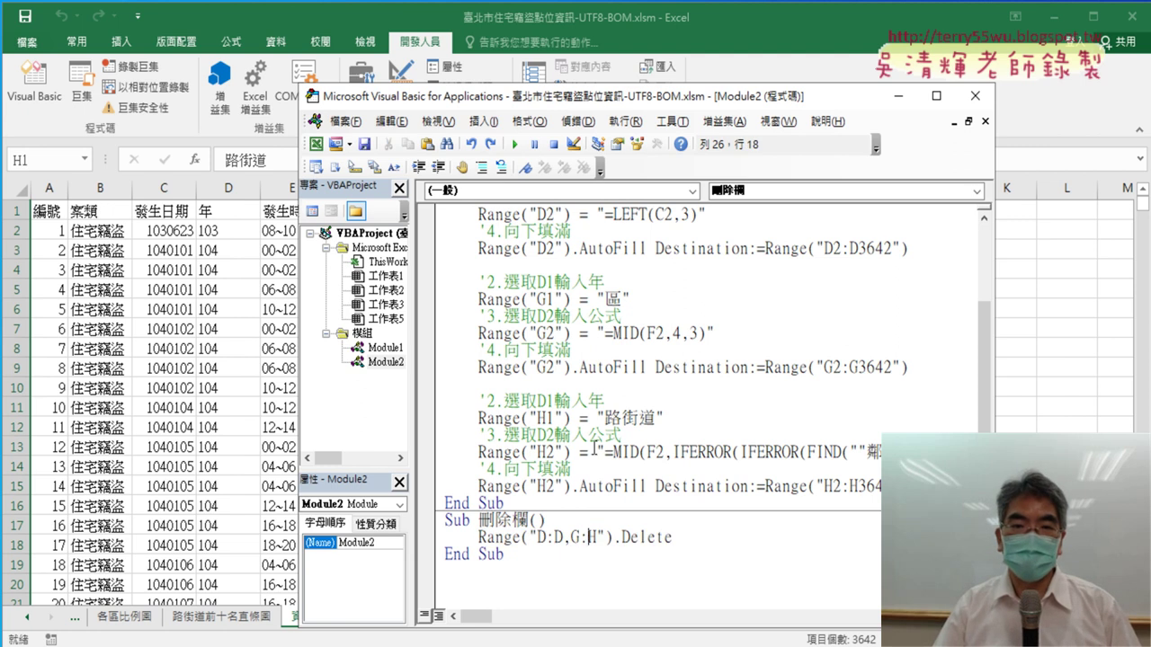
{"action": "left_click", "coordinate": [515, 146]}
{"action": "key", "text": "alt+F11"}
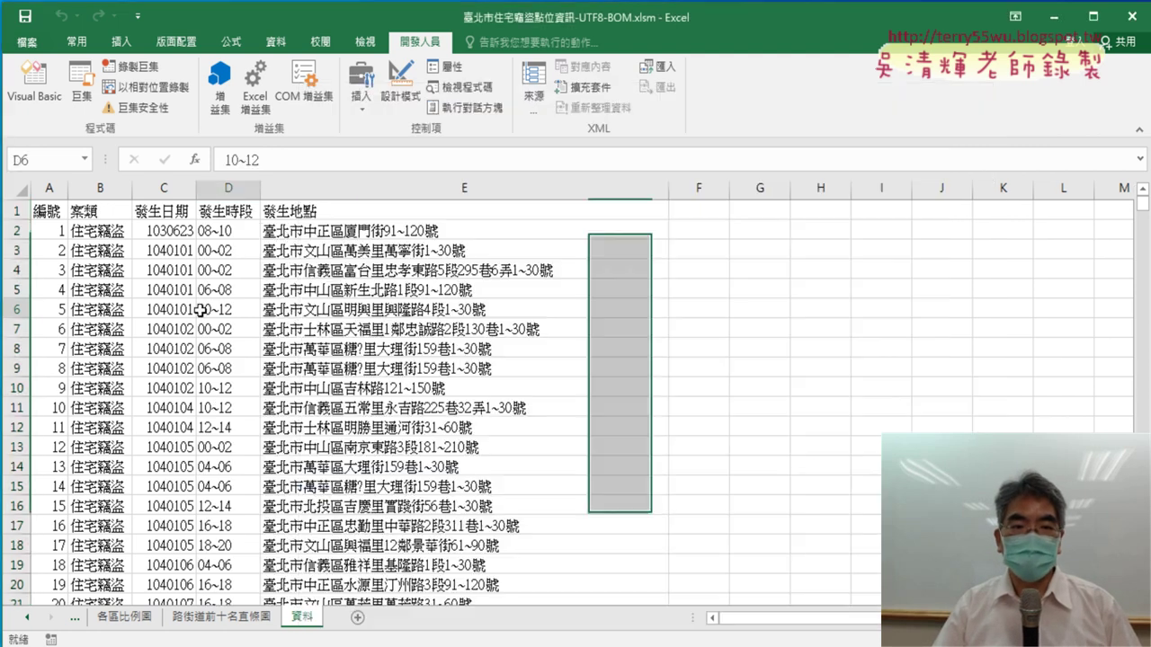
{"action": "left_click", "coordinate": [236, 308]}
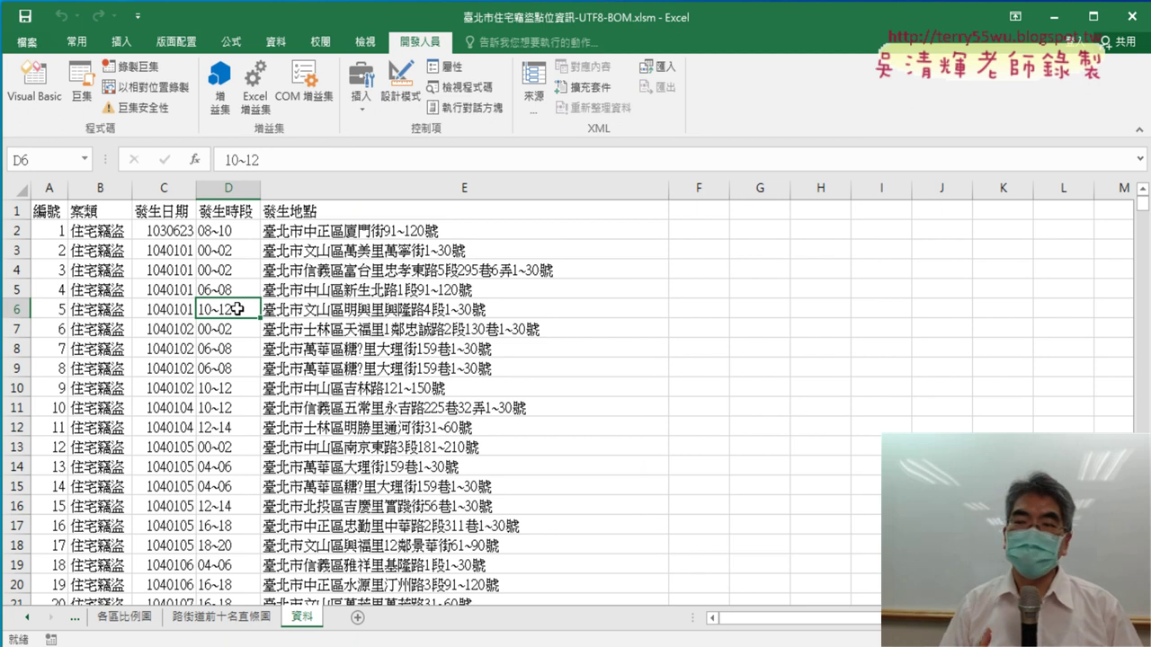
- Replace Range with Columns in the 刪除欄 line, giving Columns("D:D,G:H").Delete
{"action": "left_click", "coordinate": [34, 85]}
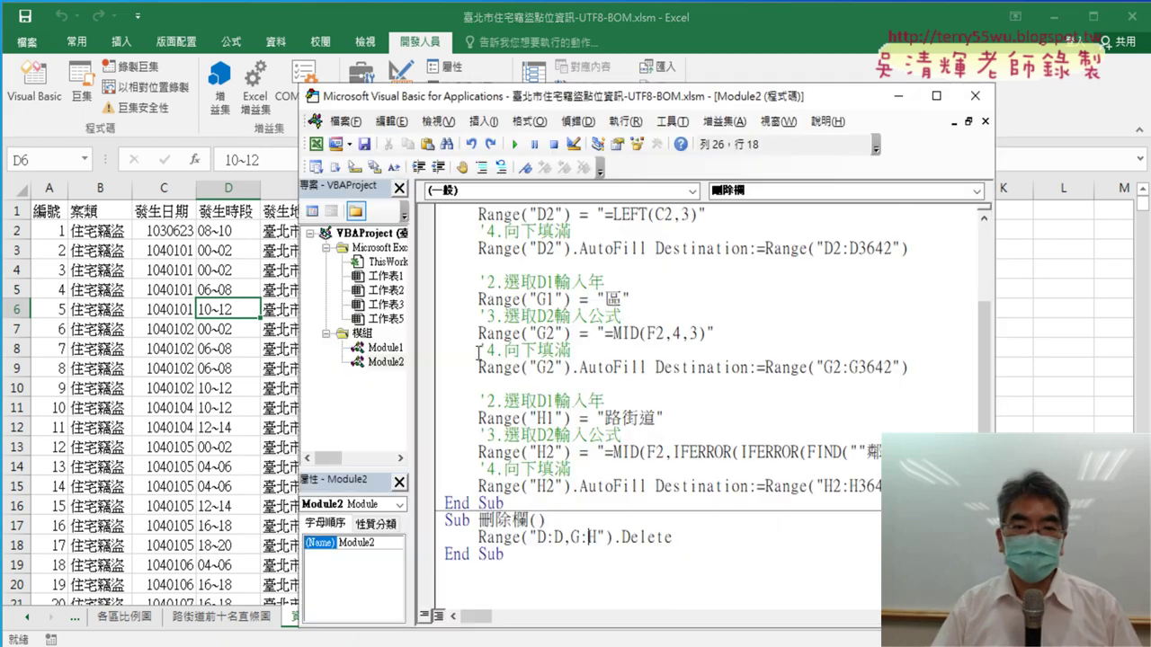
{"action": "left_click_drag", "start_coordinate": [477, 537], "coordinate": [520, 537]}
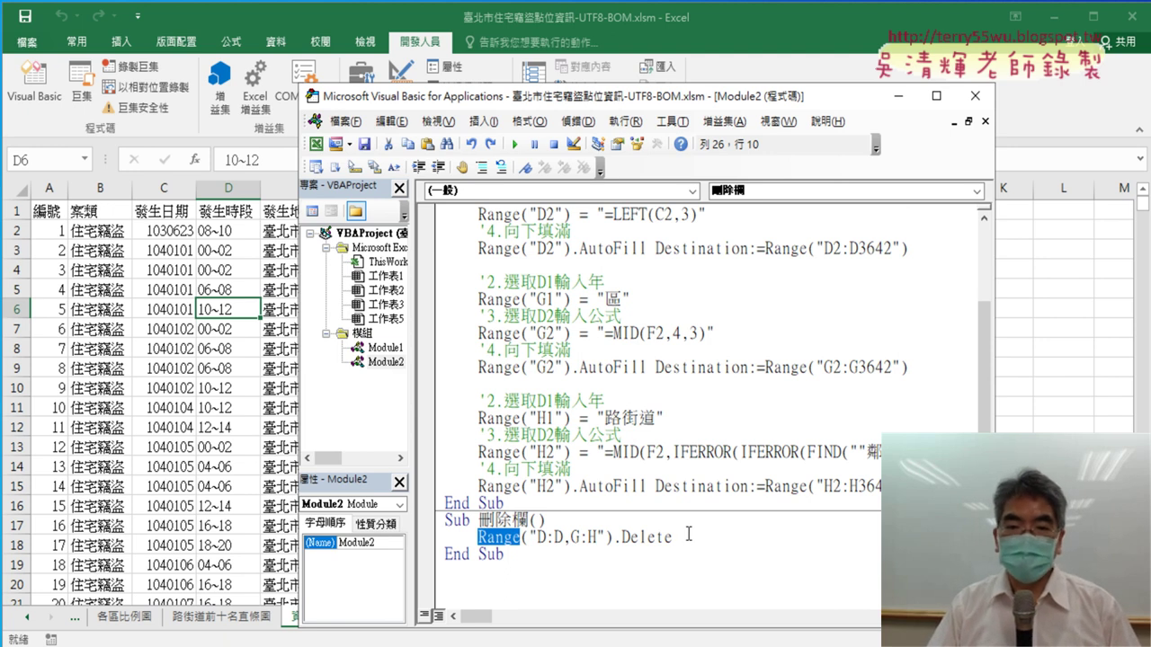
{"action": "scroll", "coordinate": [687, 534], "scroll_direction": "up", "scroll_amount": 2}
{"action": "left_click_drag", "start_coordinate": [539, 247], "coordinate": [481, 248]}
{"action": "right_click", "coordinate": [504, 249]}
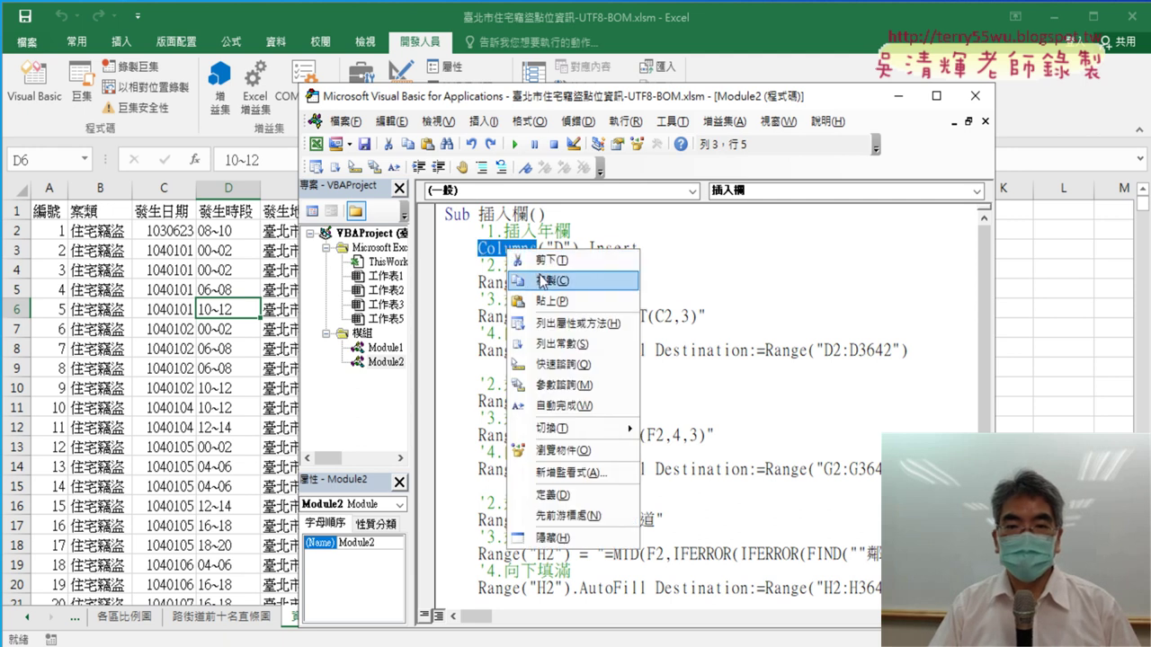
{"action": "left_click", "coordinate": [576, 269]}
{"action": "scroll", "coordinate": [607, 315], "scroll_direction": "down", "scroll_amount": 2}
{"action": "left_click_drag", "start_coordinate": [522, 536], "coordinate": [478, 538]}
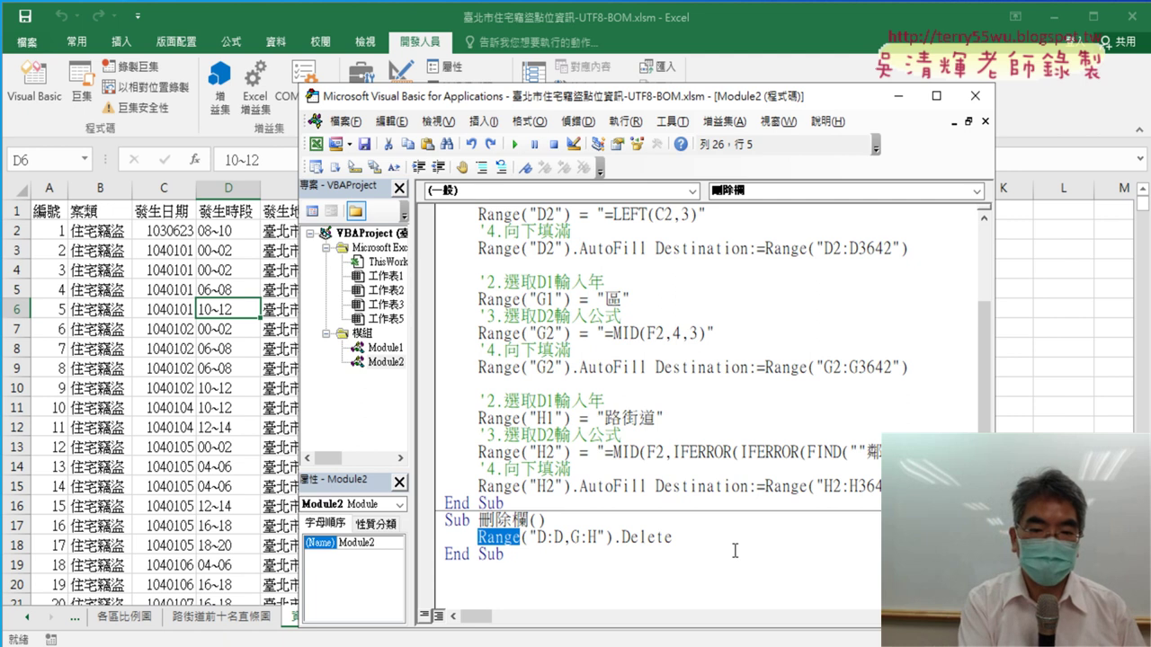
{"action": "key", "text": "ctrl+v"}
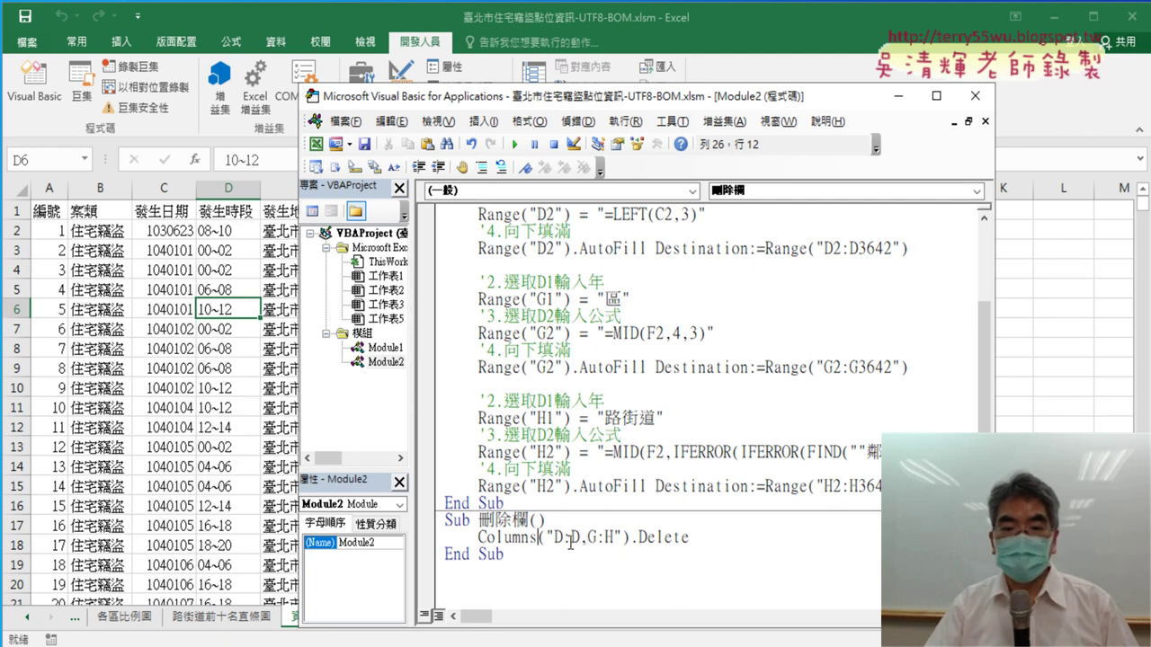
- Duplicate the delete line, editing the copies into Columns("D:D").Delete and Columns("G:H").Delete
{"action": "left_click_drag", "start_coordinate": [558, 537], "coordinate": [572, 538]}
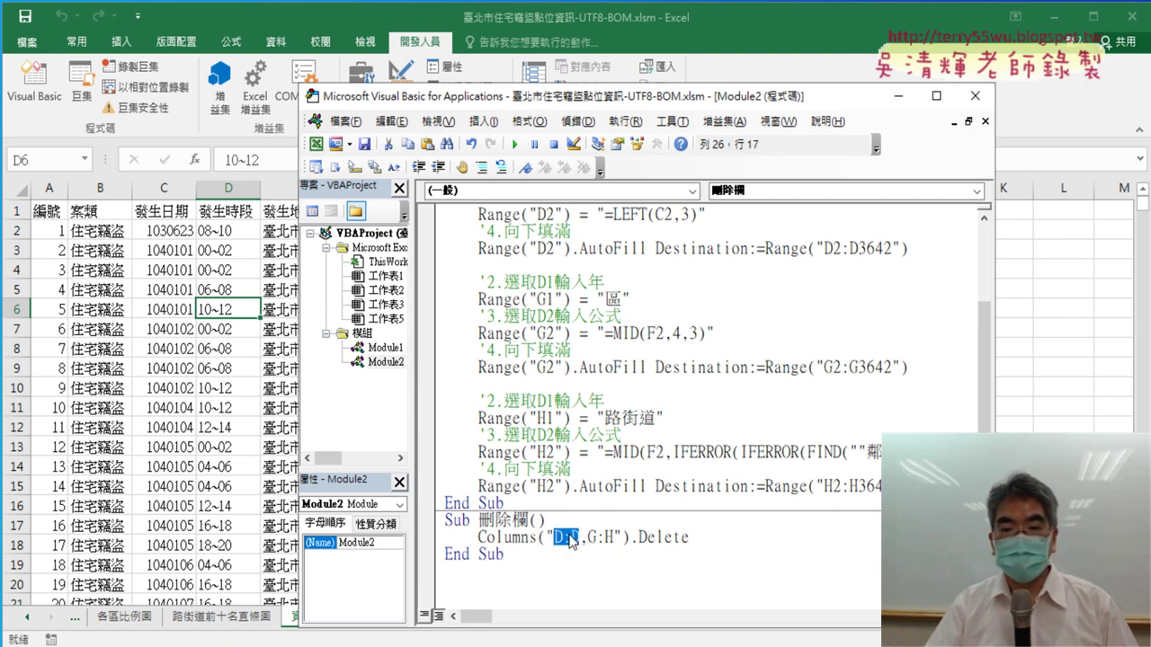
{"action": "left_click_drag", "start_coordinate": [588, 537], "coordinate": [609, 538]}
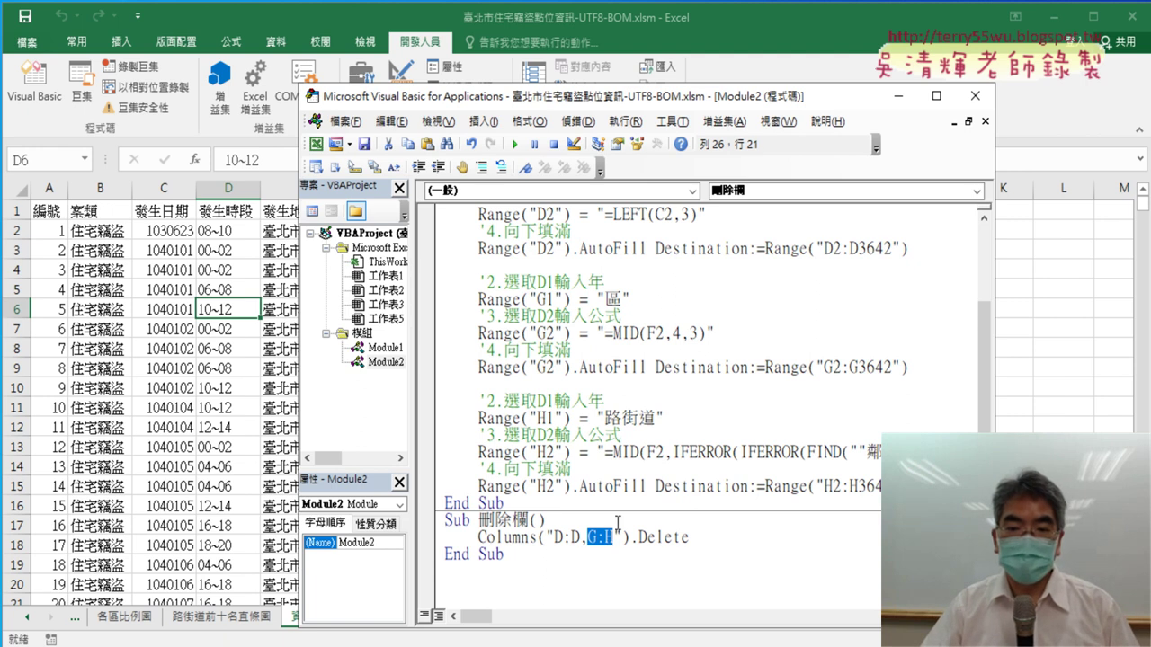
{"action": "left_click", "coordinate": [618, 524]}
{"action": "key", "text": "Return"}
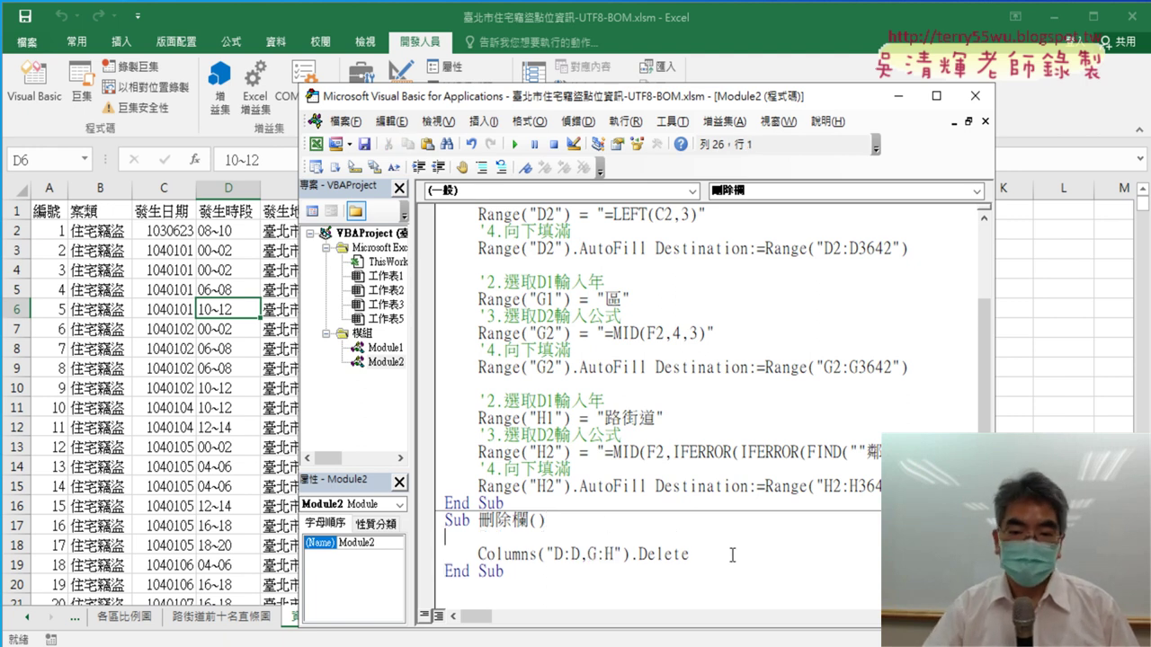
{"action": "mouse_move", "coordinate": [732, 555]}
{"action": "left_mouse_down"}
{"action": "mouse_move", "coordinate": [478, 555]}
{"action": "mouse_move", "coordinate": [485, 540]}
{"action": "mouse_move", "coordinate": [448, 537]}
{"action": "left_mouse_up"}
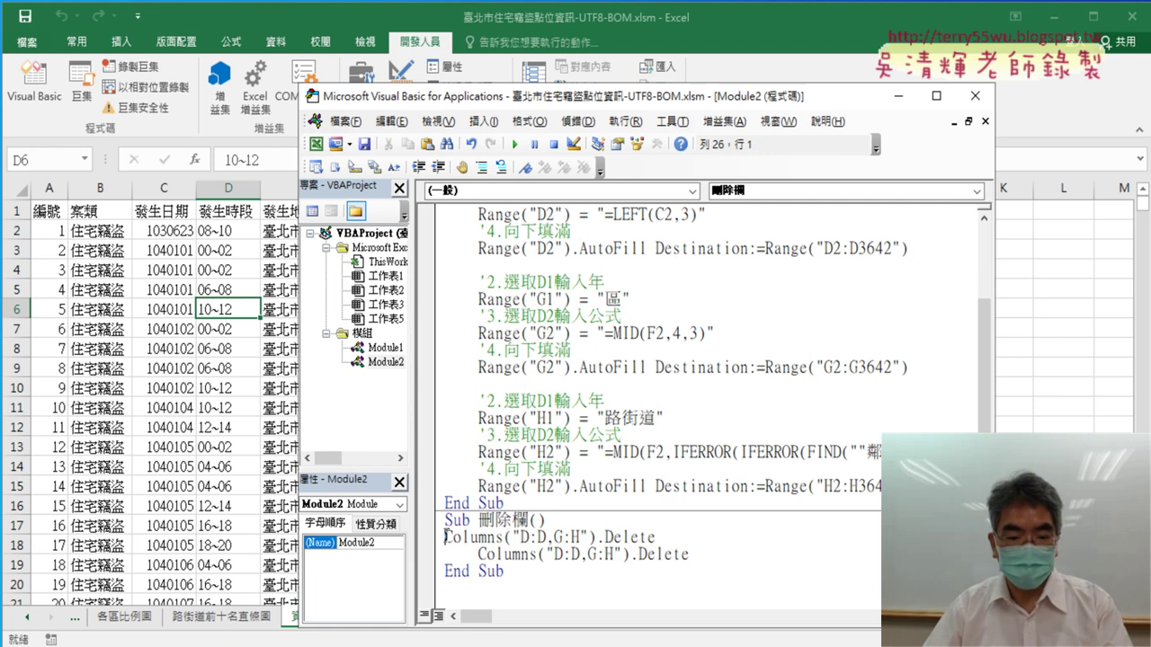
{"action": "key", "text": "Tab"}
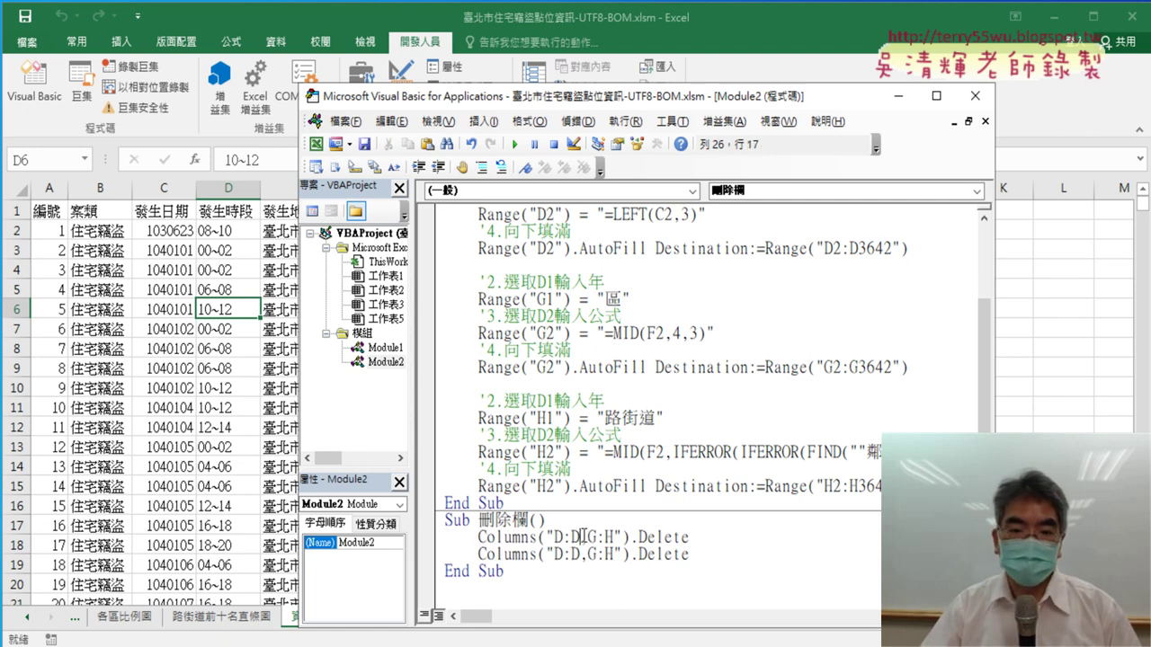
{"action": "left_click_drag", "start_coordinate": [582, 537], "coordinate": [617, 537]}
{"action": "key", "text": "Delete"}
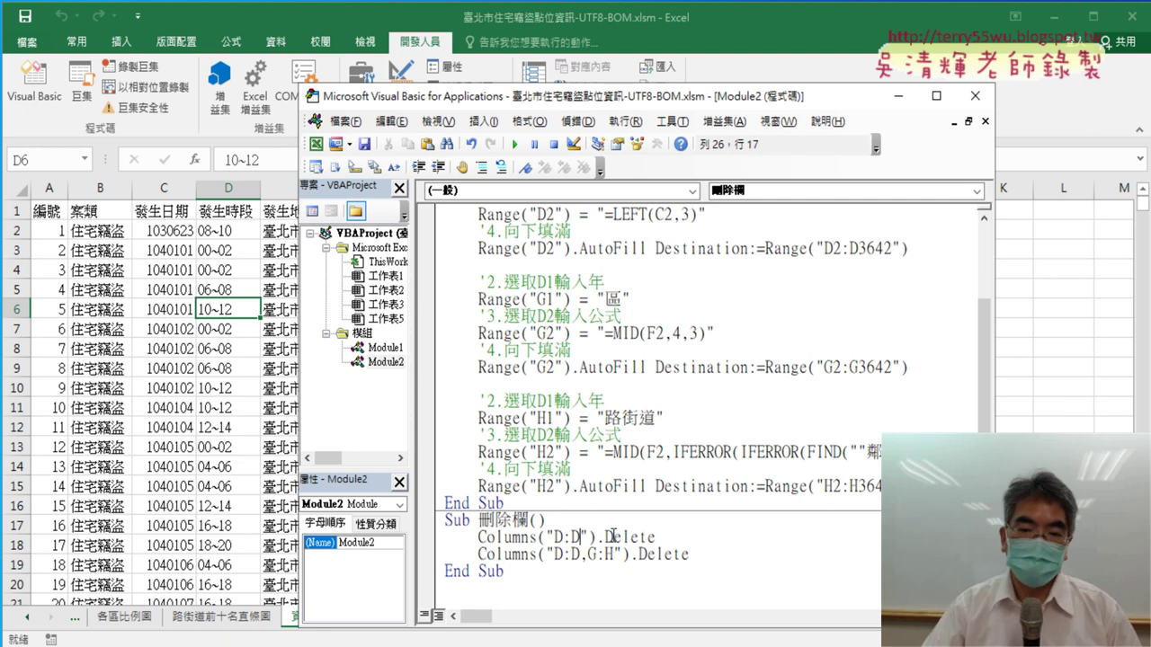
{"action": "left_click_drag", "start_coordinate": [588, 554], "coordinate": [565, 555]}
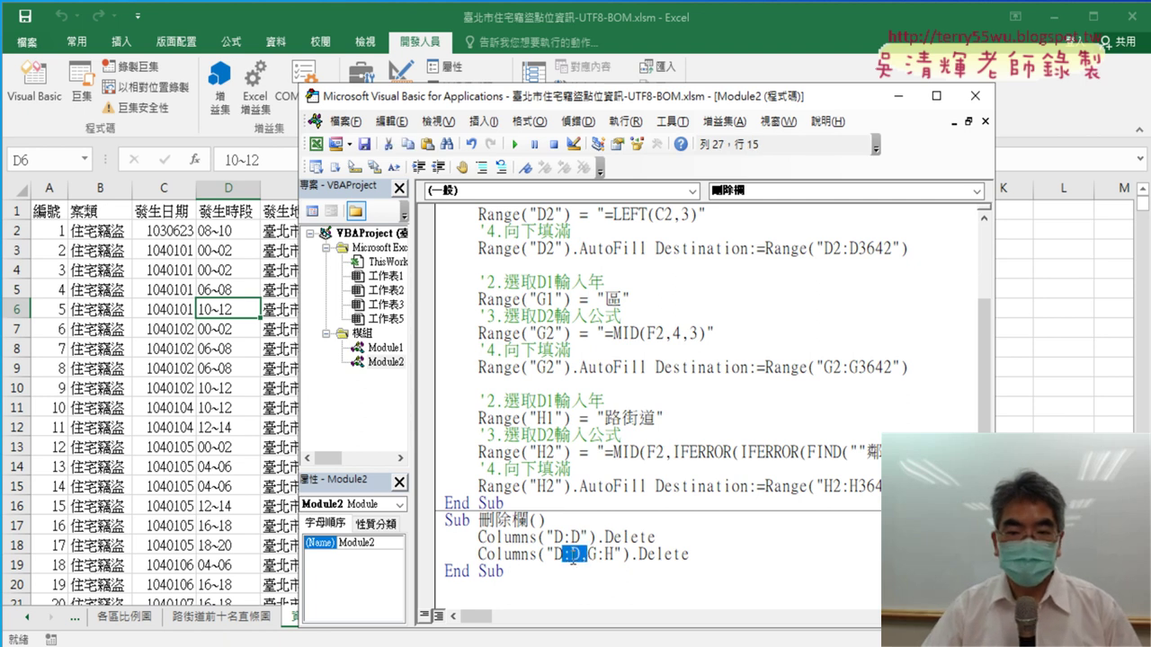
{"action": "key", "text": "Delete"}
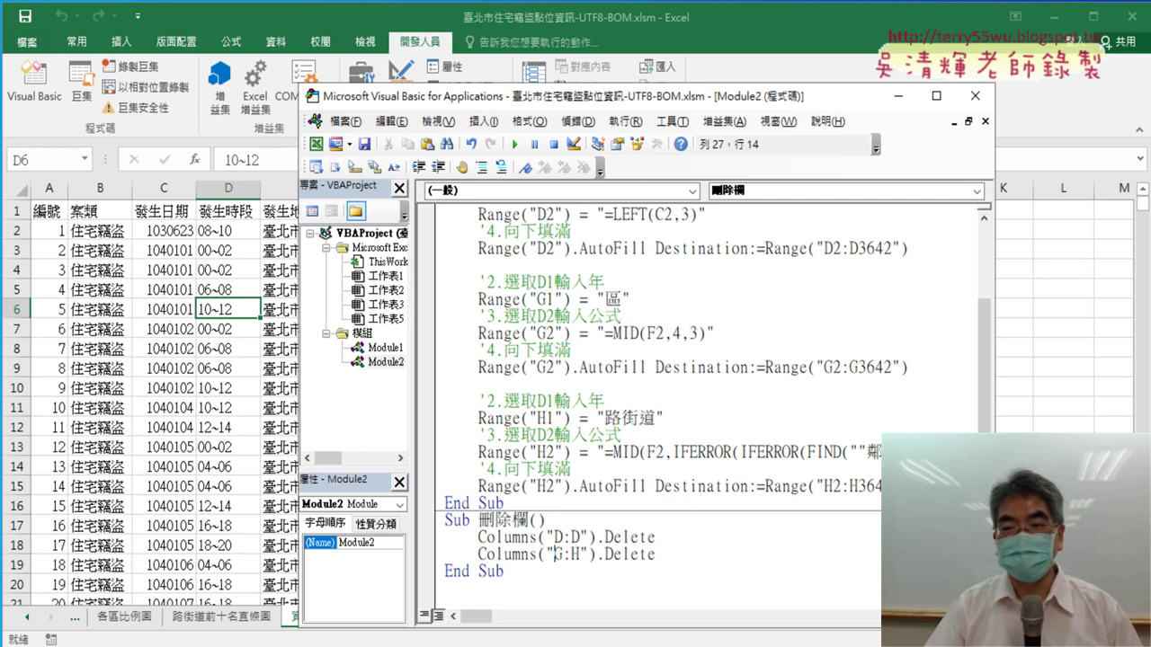
{"action": "left_click_drag", "start_coordinate": [994, 378], "coordinate": [764, 378]}
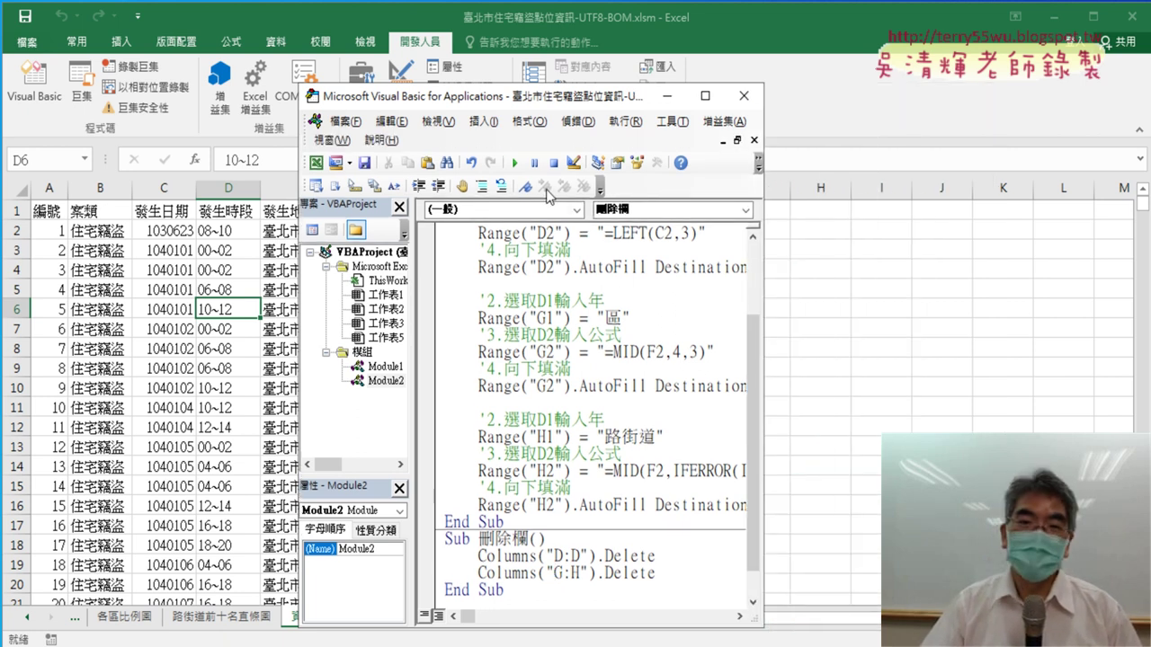
- Run the 插入欄 macro again to restore the test columns
{"action": "left_click_drag", "start_coordinate": [546, 105], "coordinate": [848, 68]}
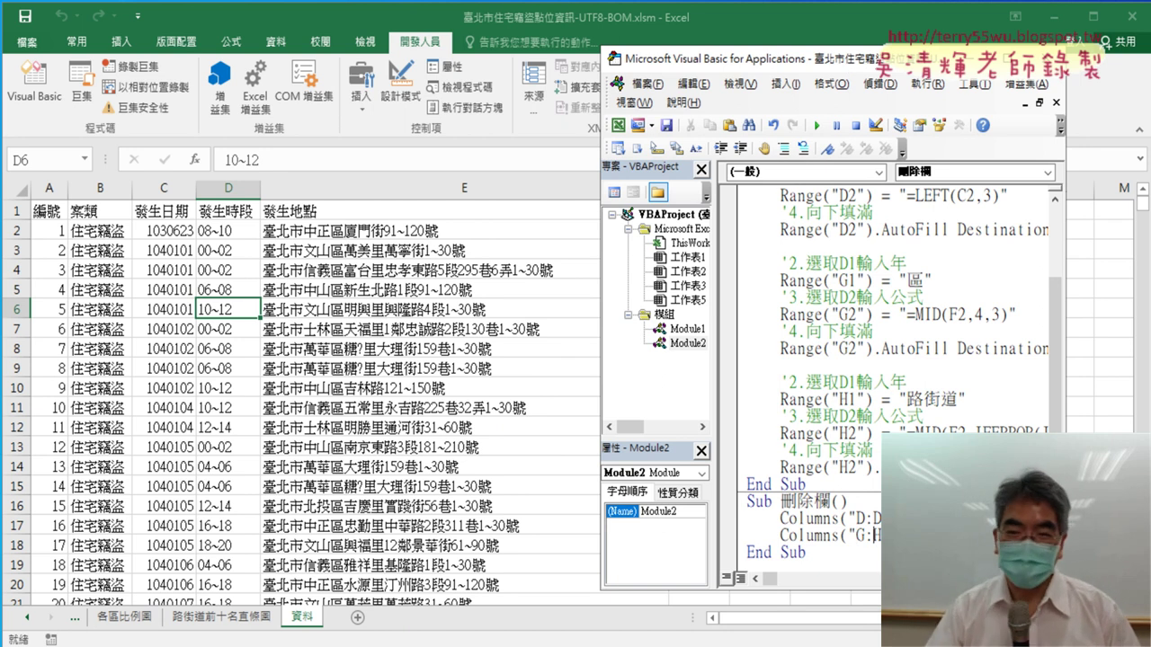
{"action": "left_click", "coordinate": [870, 324]}
{"action": "left_click", "coordinate": [817, 125]}
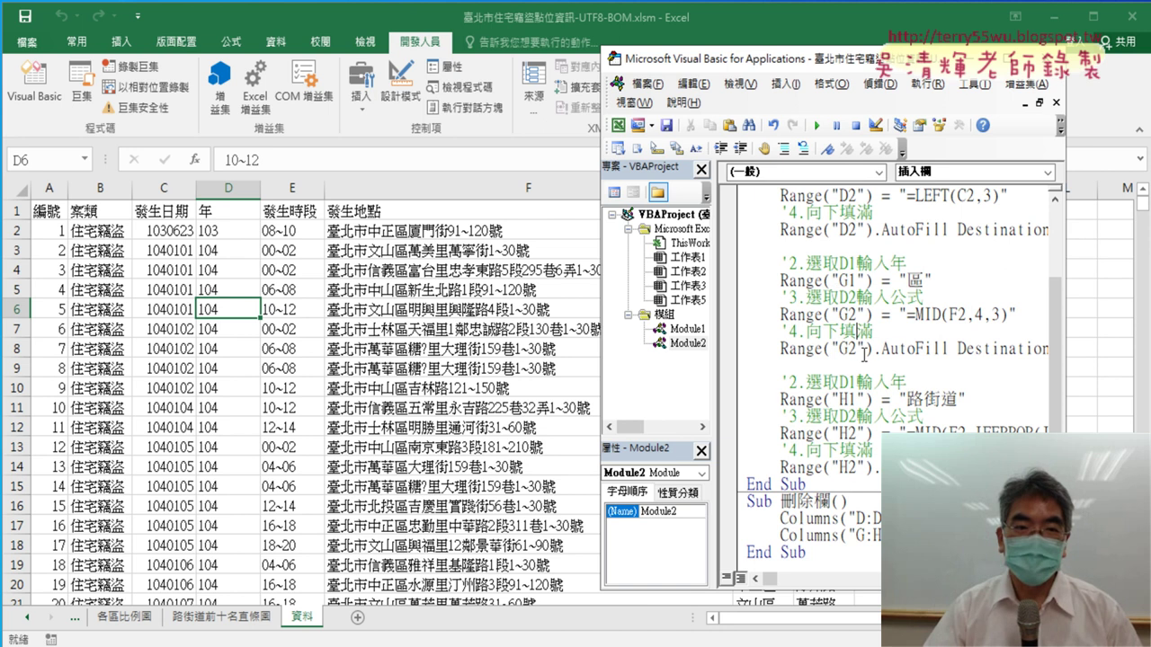
{"action": "scroll", "coordinate": [899, 373], "scroll_direction": "down", "scroll_amount": 1}
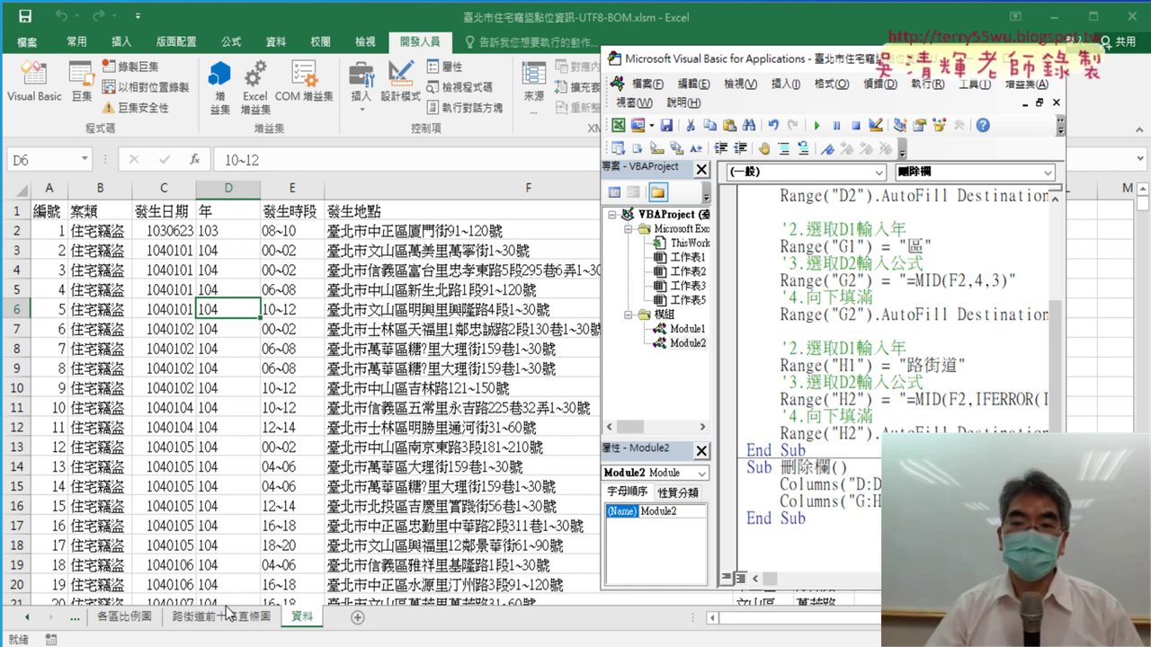
- Step through 刪除欄 with F8 past the D:D delete and view the sheet
{"action": "left_click", "coordinate": [863, 484]}
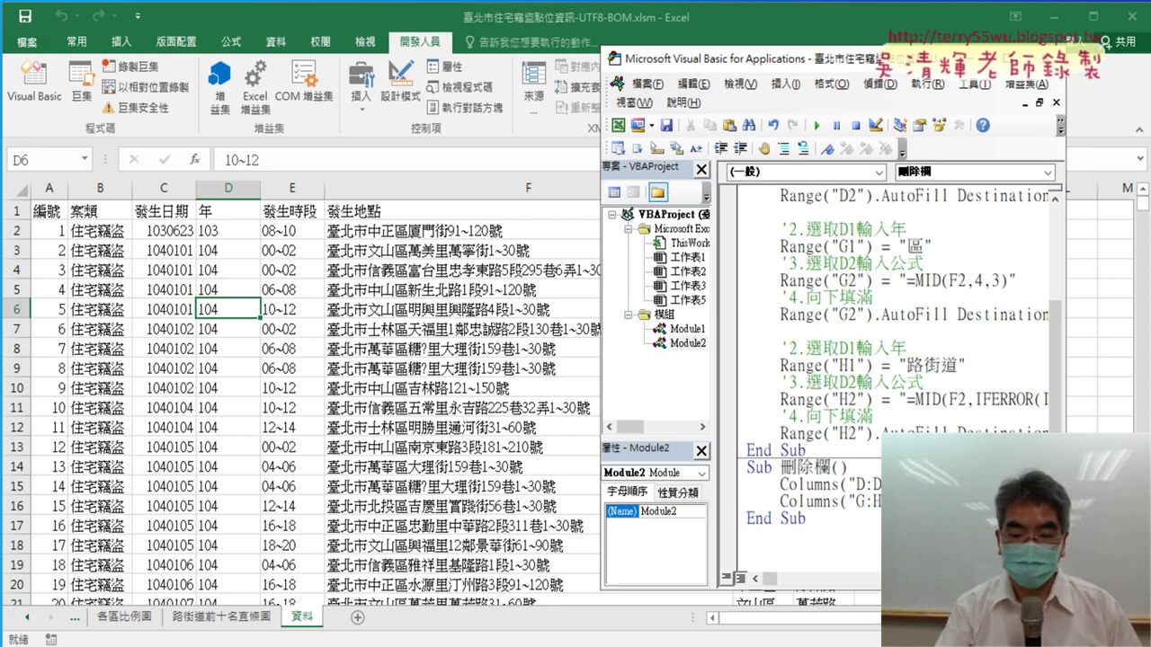
{"action": "key", "text": "F8"}
{"action": "key", "text": "F8"}
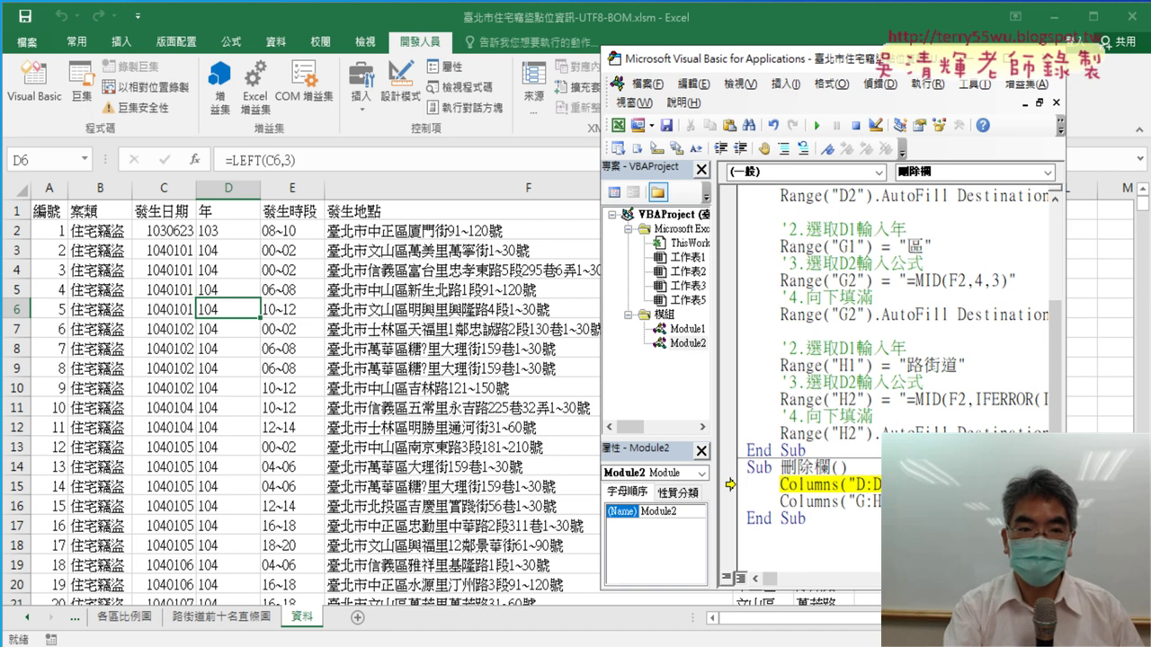
{"action": "key", "text": "F8"}
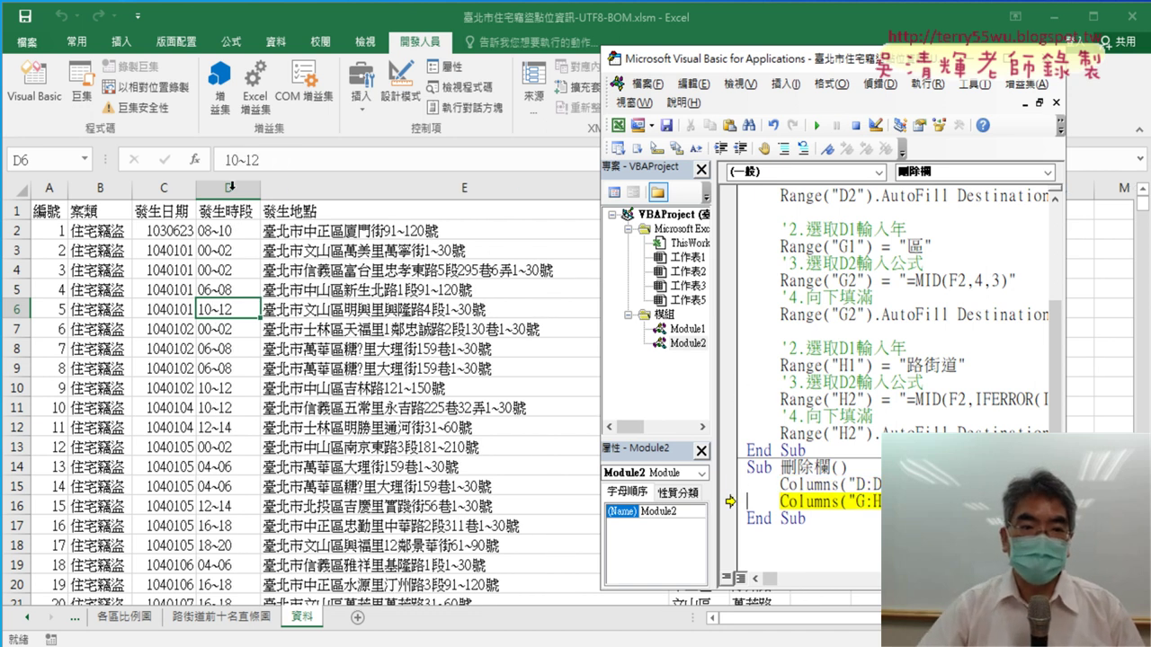
{"action": "left_click", "coordinate": [266, 444]}
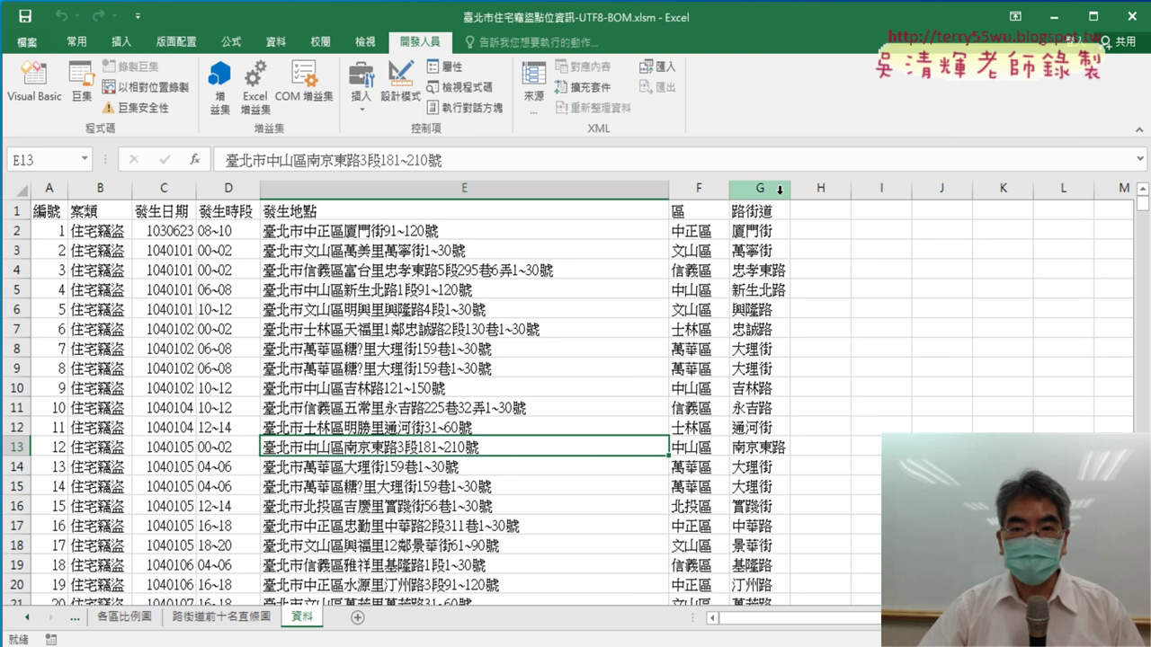
- Step through the Columns("G:H").Delete statement while watching columns F and G
{"action": "left_click_drag", "start_coordinate": [779, 192], "coordinate": [810, 188]}
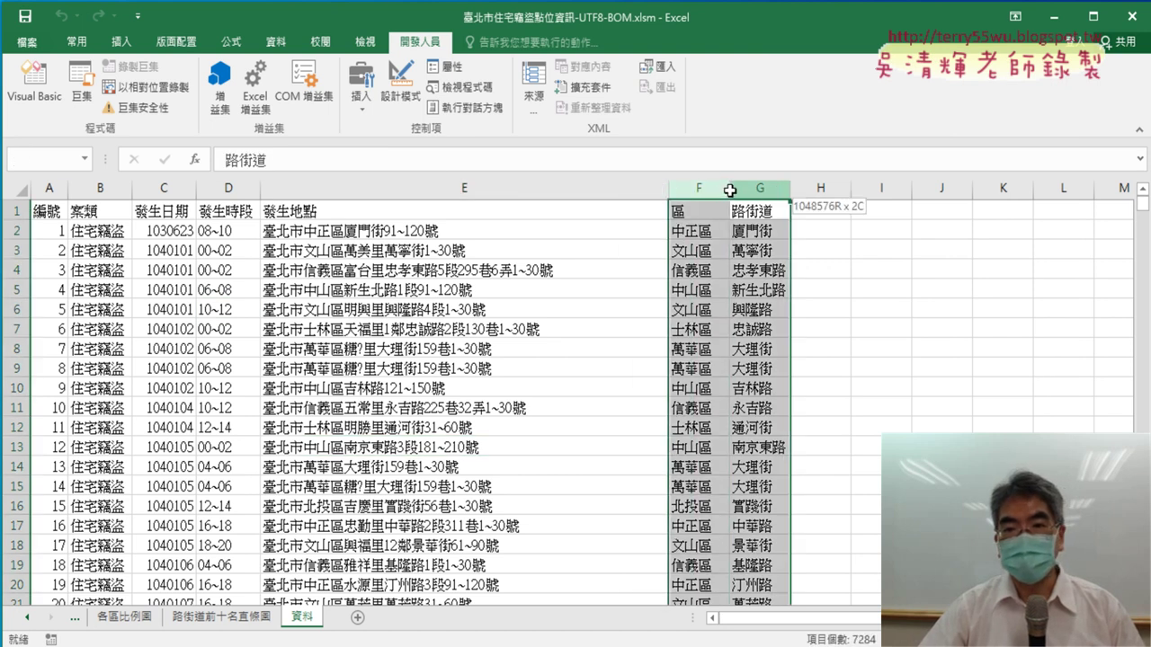
{"action": "mouse_move", "coordinate": [809, 189]}
{"action": "left_mouse_down"}
{"action": "mouse_move", "coordinate": [698, 189]}
{"action": "mouse_move", "coordinate": [761, 186]}
{"action": "left_mouse_up"}
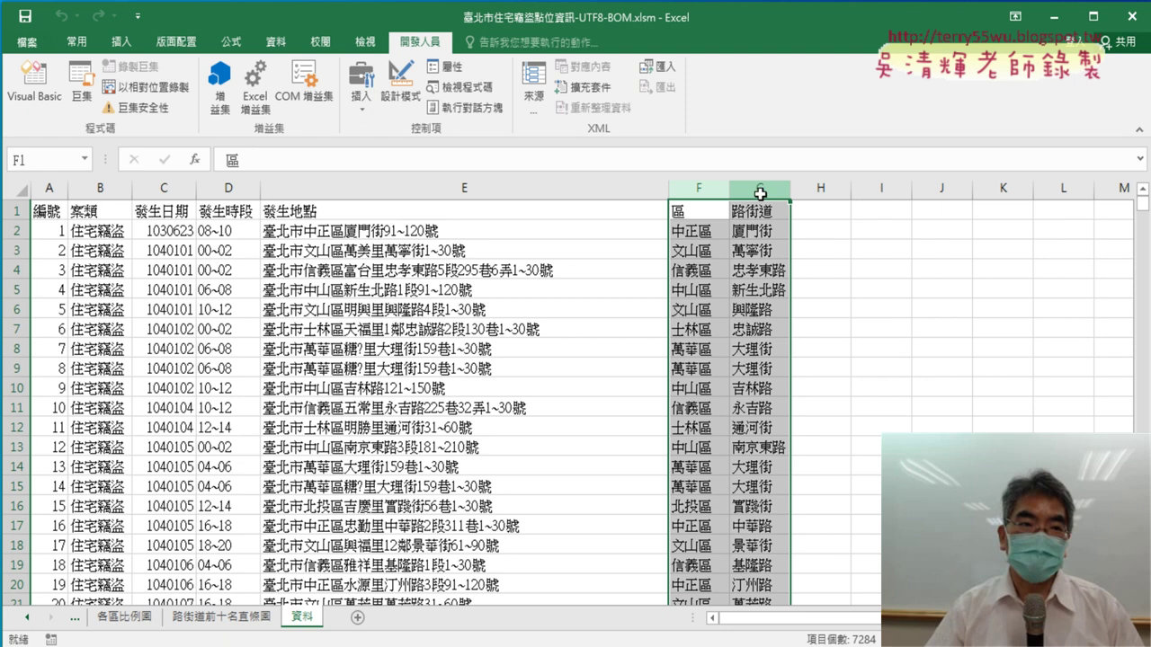
{"action": "left_click", "coordinate": [34, 86]}
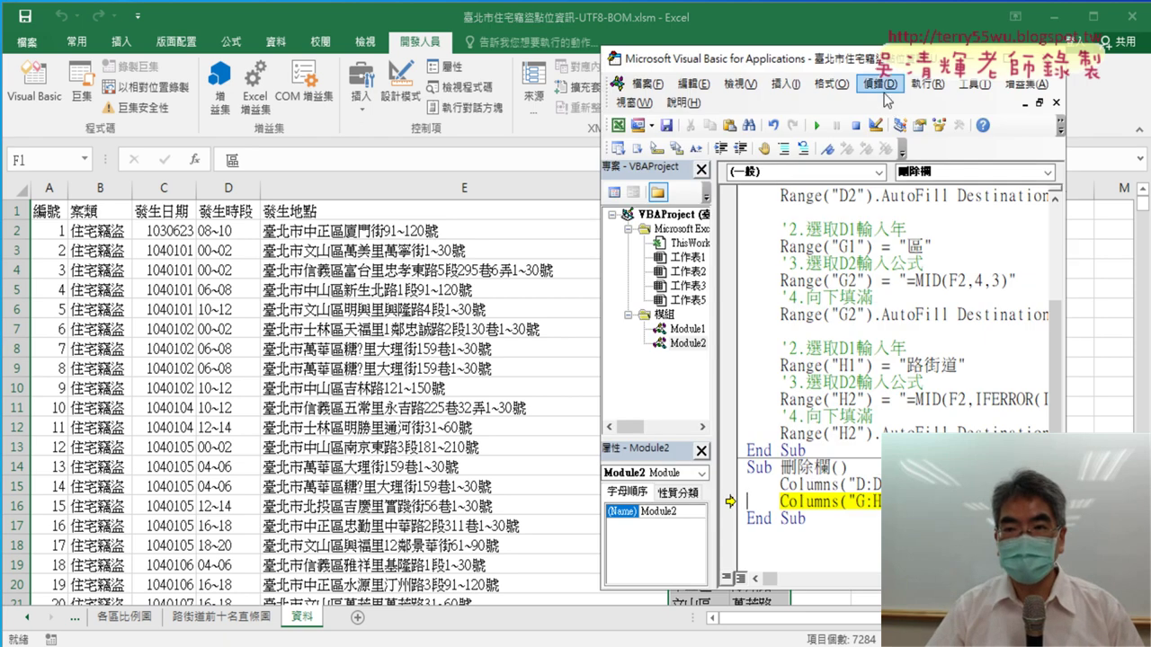
{"action": "left_click_drag", "start_coordinate": [882, 68], "coordinate": [480, 65]}
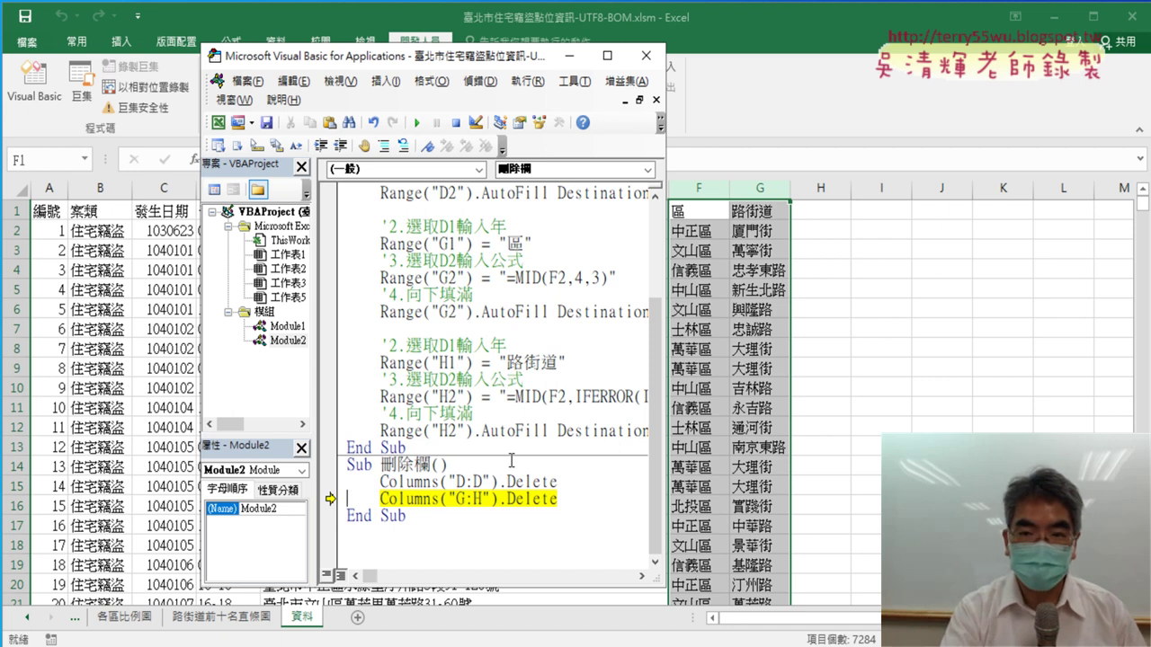
{"action": "key", "text": "F8"}
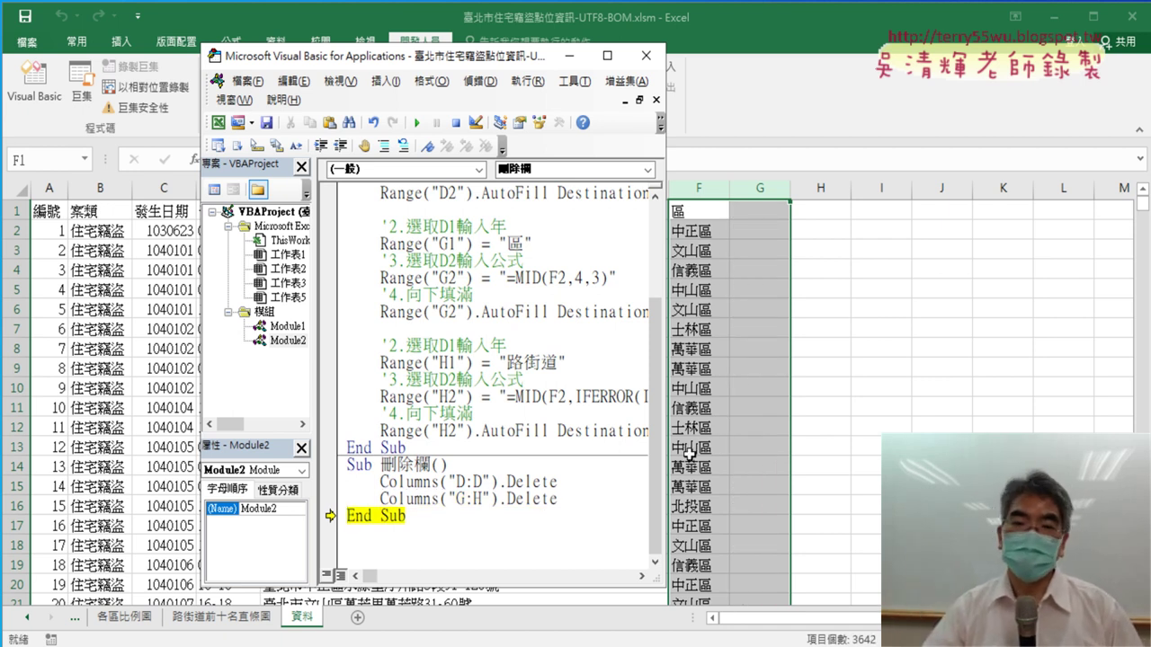
- Clear the contents of the leftover column F and return to the VBA editor
{"action": "left_click", "coordinate": [722, 189]}
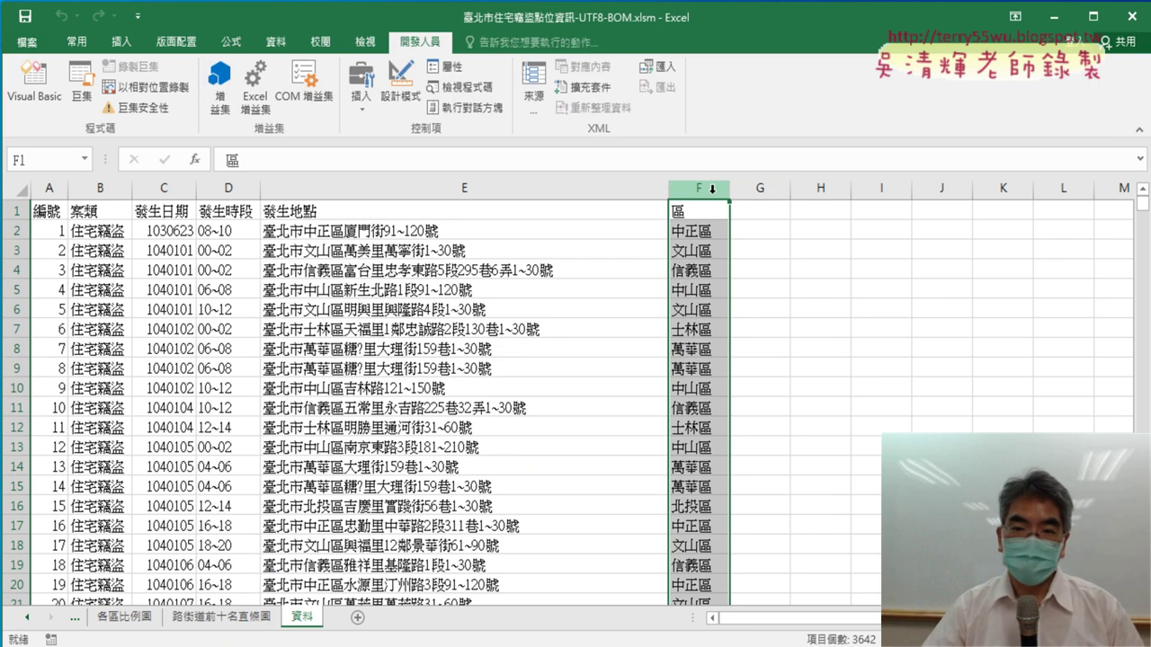
{"action": "right_click", "coordinate": [696, 346]}
{"action": "left_click", "coordinate": [750, 493]}
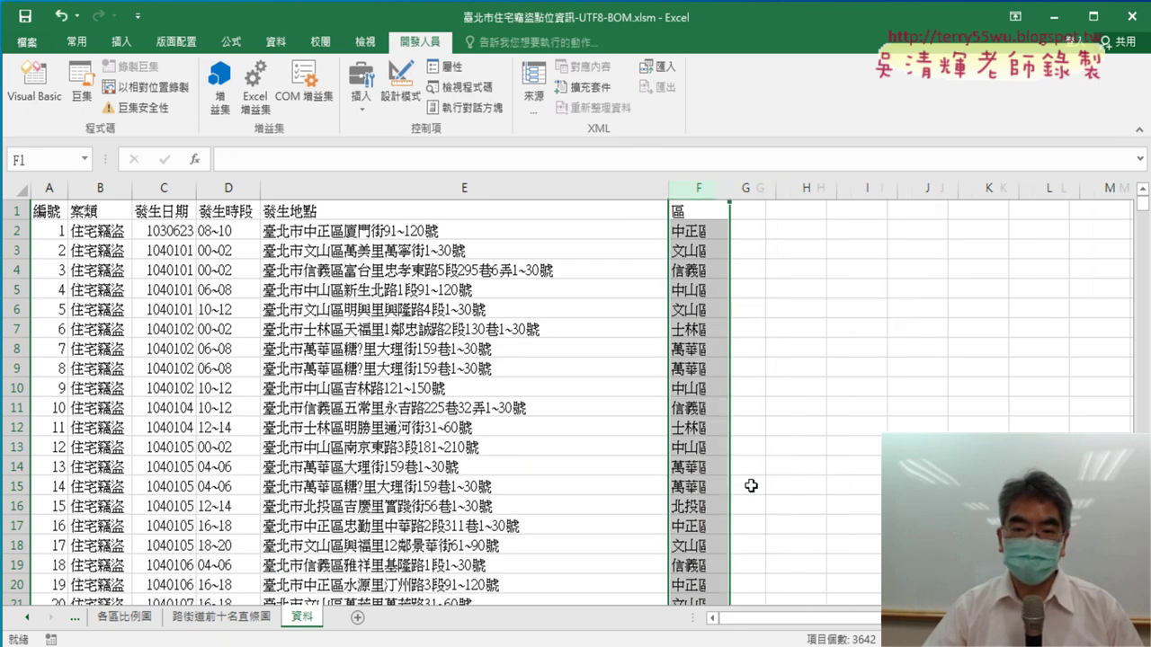
{"action": "left_click", "coordinate": [34, 85]}
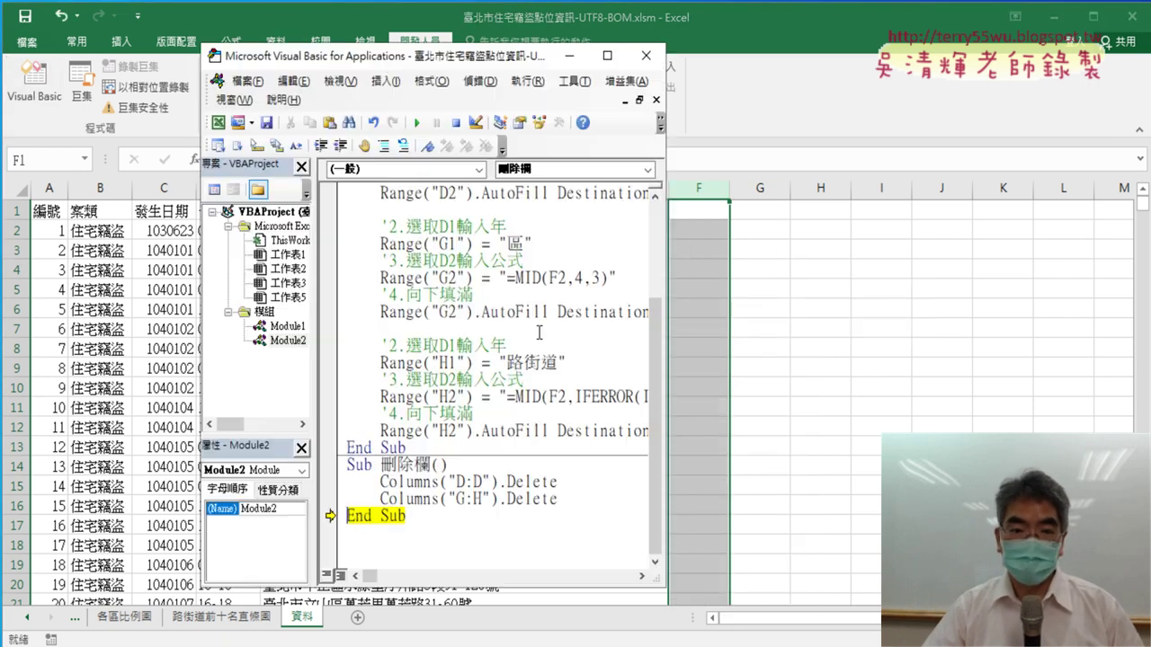
- Move the G:H delete statement above the D:D line and end the paused run
{"action": "mouse_move", "coordinate": [570, 507]}
{"action": "left_mouse_down"}
{"action": "mouse_move", "coordinate": [334, 493]}
{"action": "mouse_move", "coordinate": [349, 476]}
{"action": "left_mouse_up"}
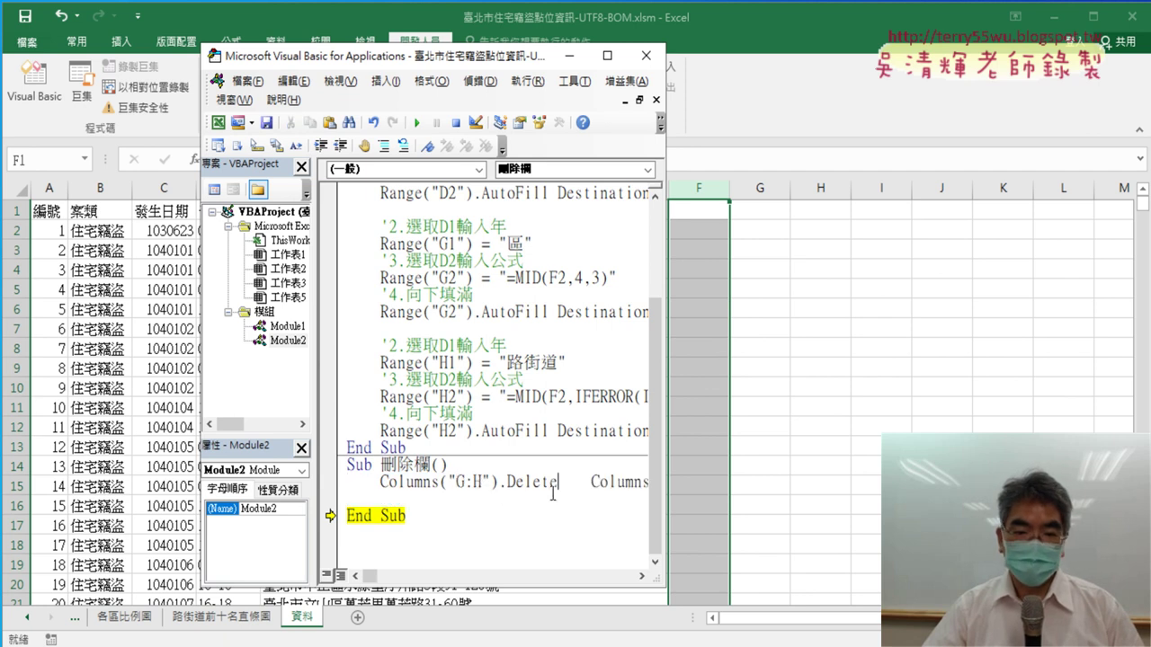
{"action": "key", "text": "Return"}
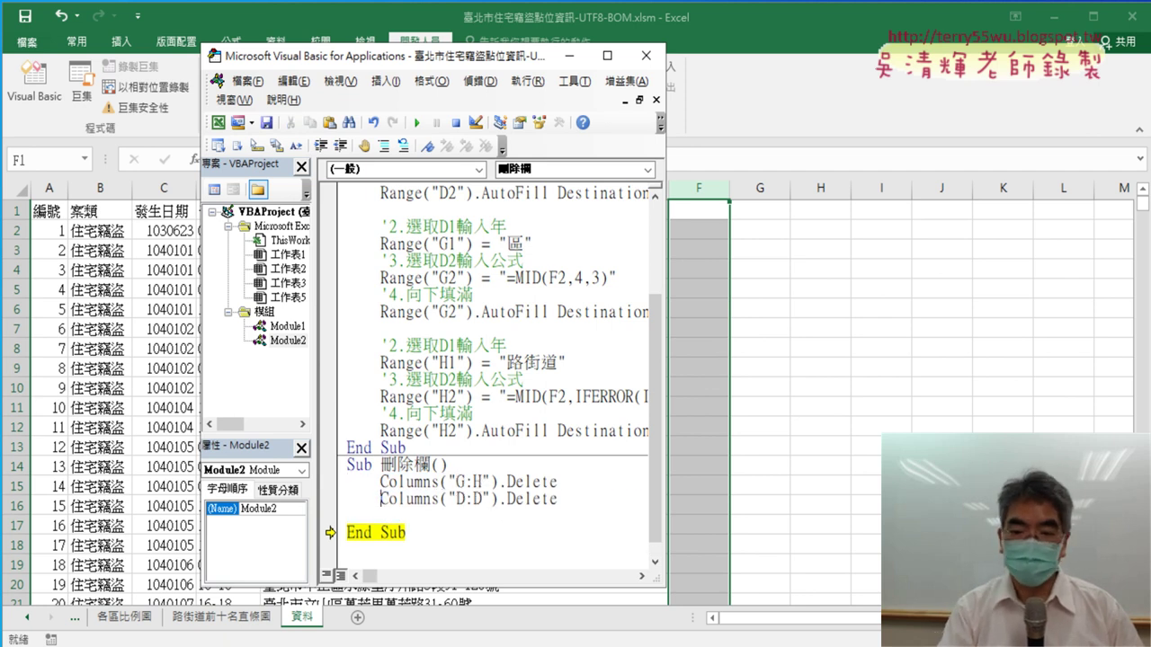
{"action": "key", "text": "Delete"}
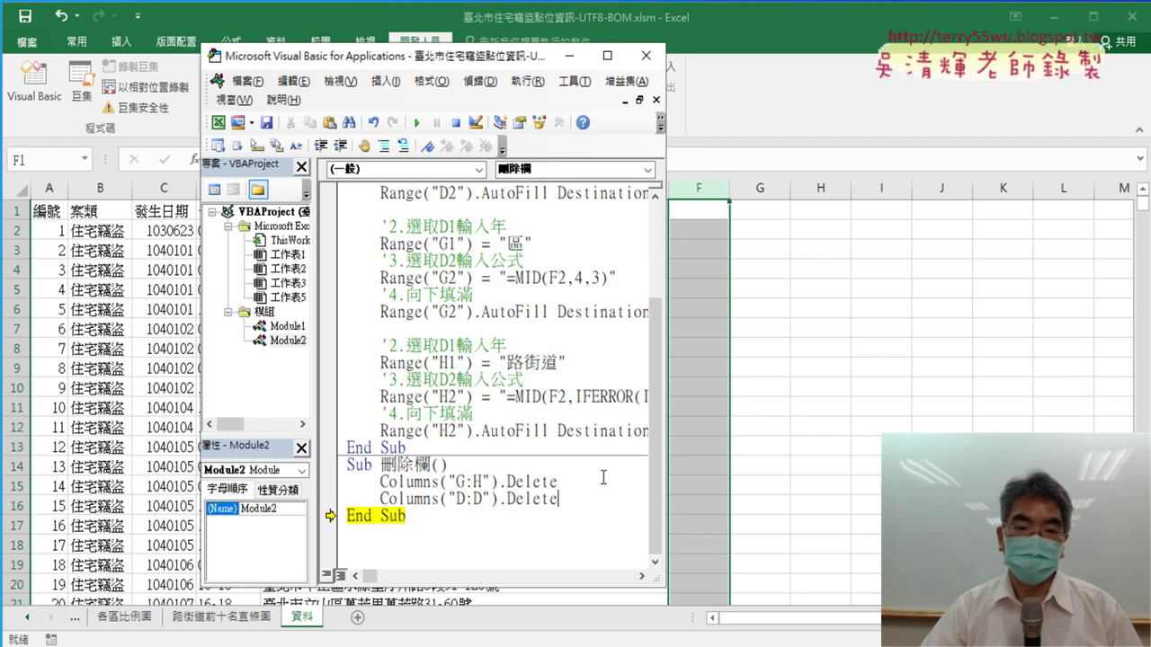
{"action": "left_click", "coordinate": [417, 122]}
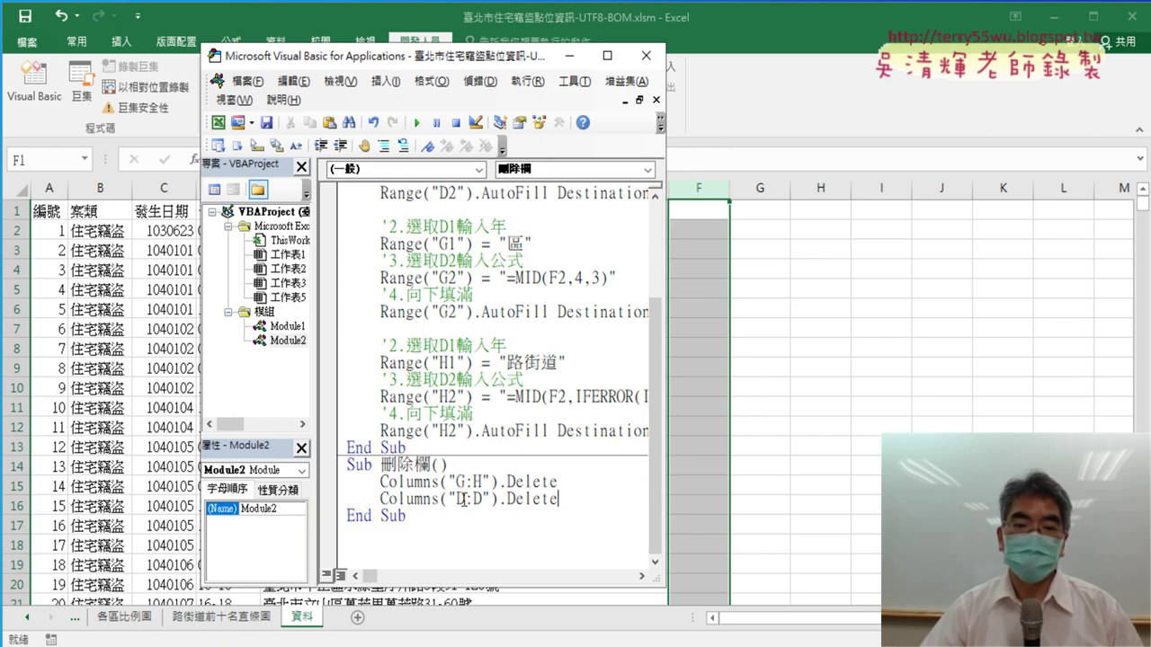
- Correct Columns("D:H") to Columns("D:D") in the second delete statement
{"action": "left_click_drag", "start_coordinate": [439, 482], "coordinate": [380, 482]}
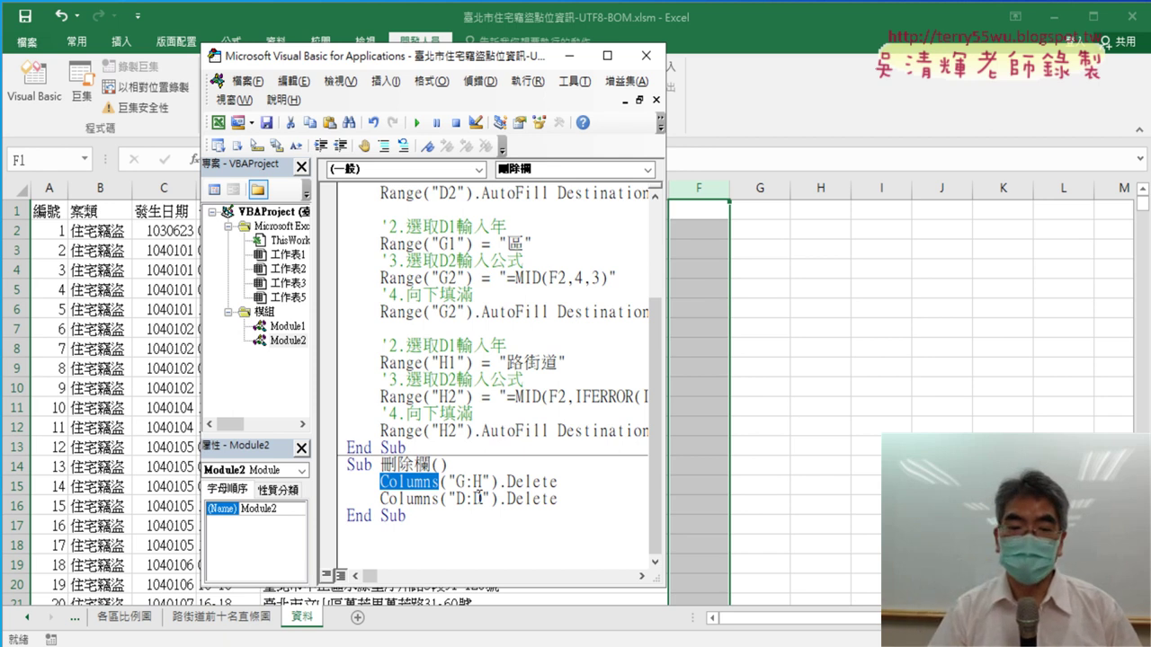
{"action": "double_click", "coordinate": [481, 500]}
{"action": "type", "text": "D"}
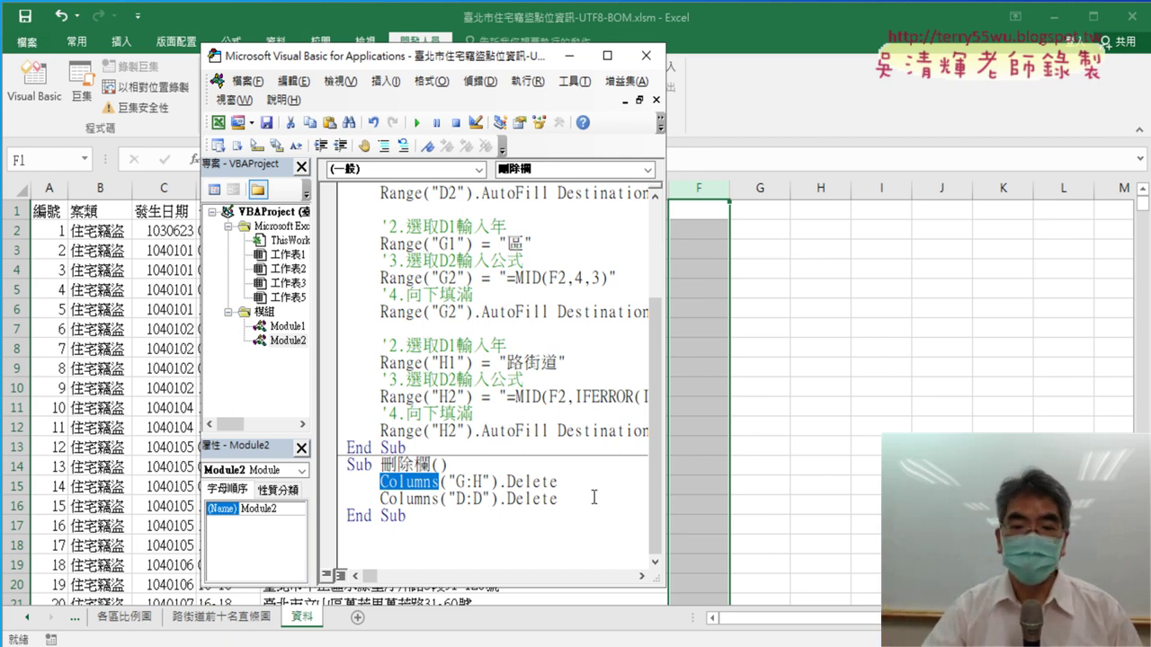
{"action": "left_click", "coordinate": [532, 387]}
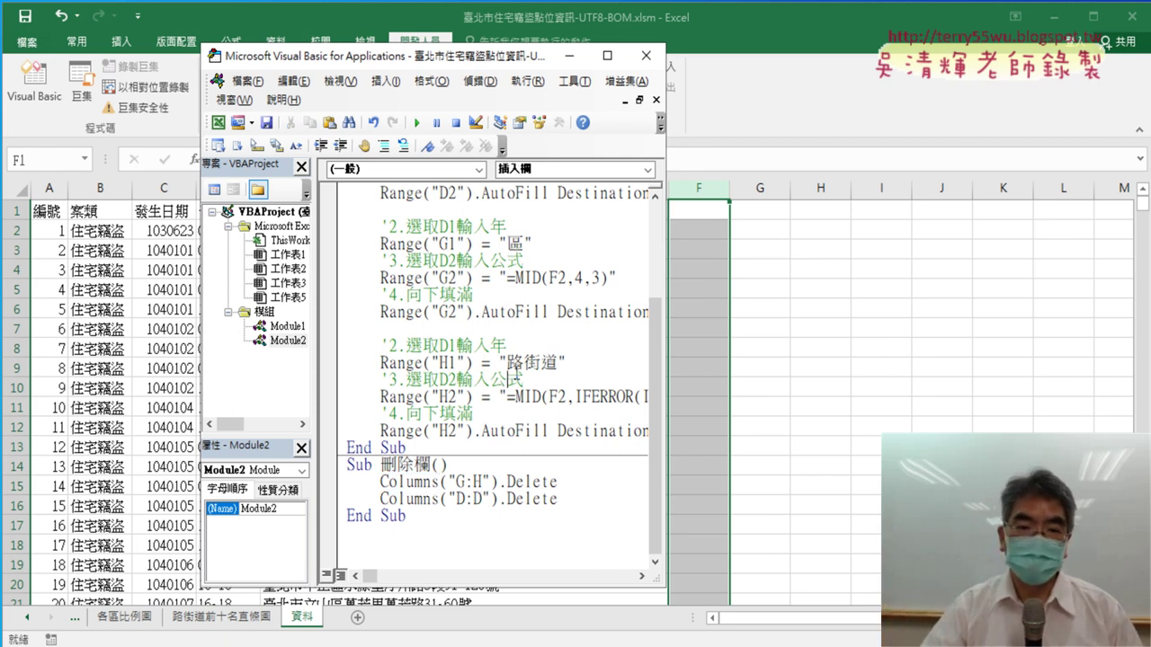
- Run 插入欄, then step through 刪除欄, deleting columns G:H and then column D
{"action": "left_click", "coordinate": [415, 122]}
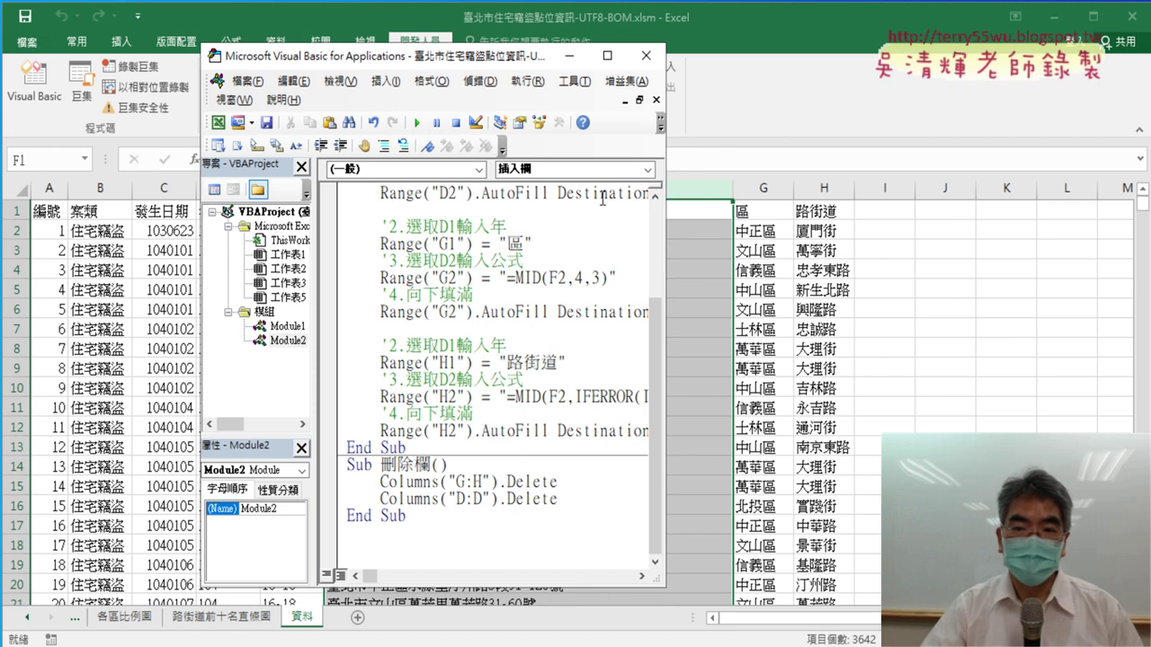
{"action": "left_click", "coordinate": [491, 481]}
{"action": "key", "text": "F8"}
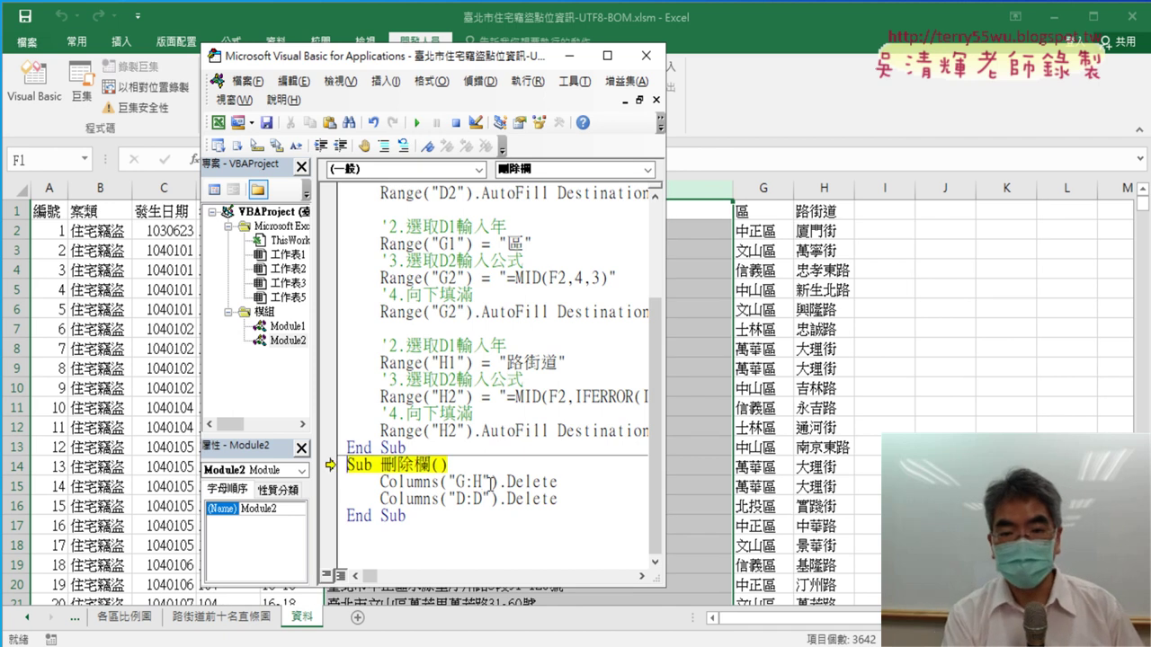
{"action": "key", "text": "F8"}
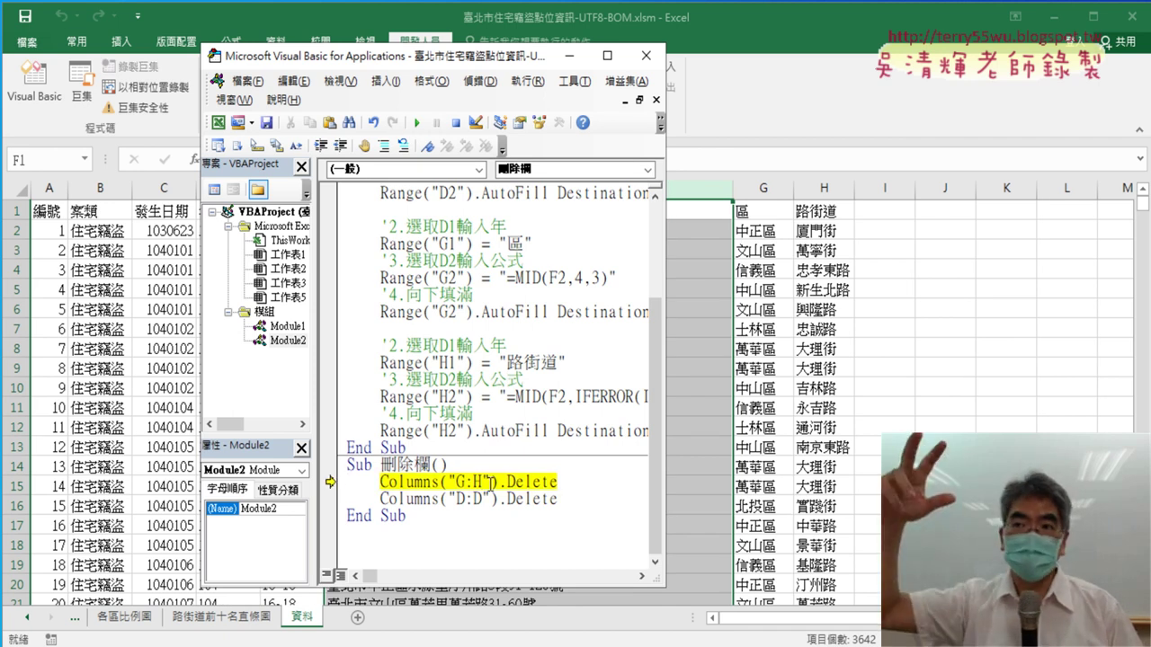
{"action": "key", "text": "F8"}
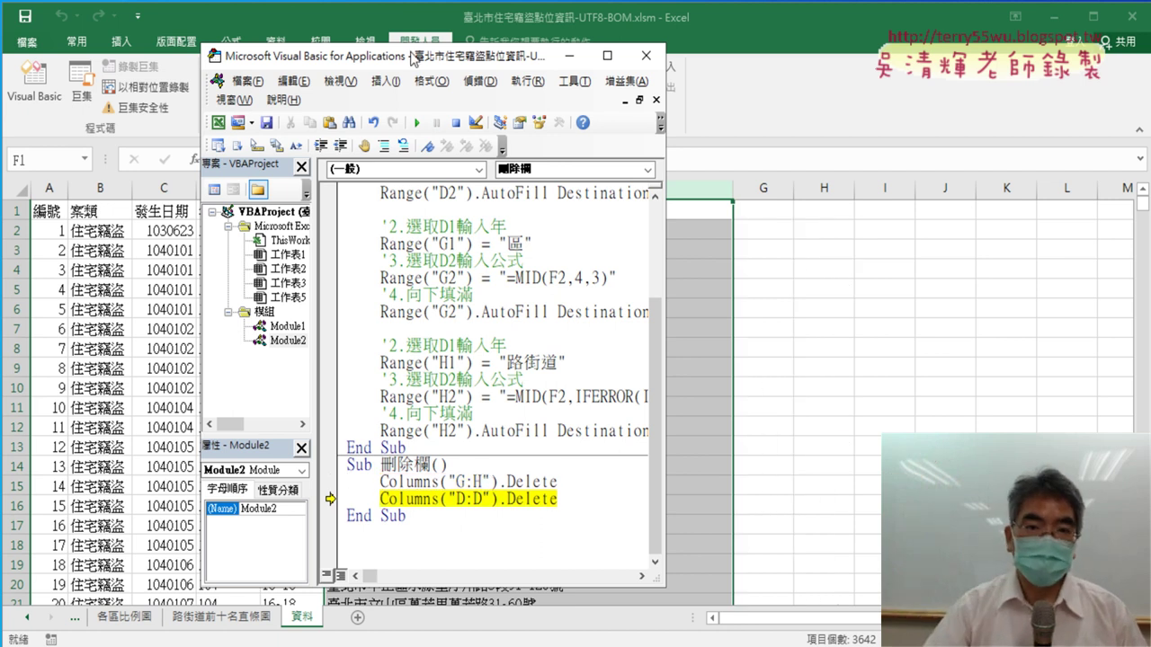
{"action": "left_click_drag", "start_coordinate": [412, 63], "coordinate": [659, 99]}
{"action": "key", "text": "F8"}
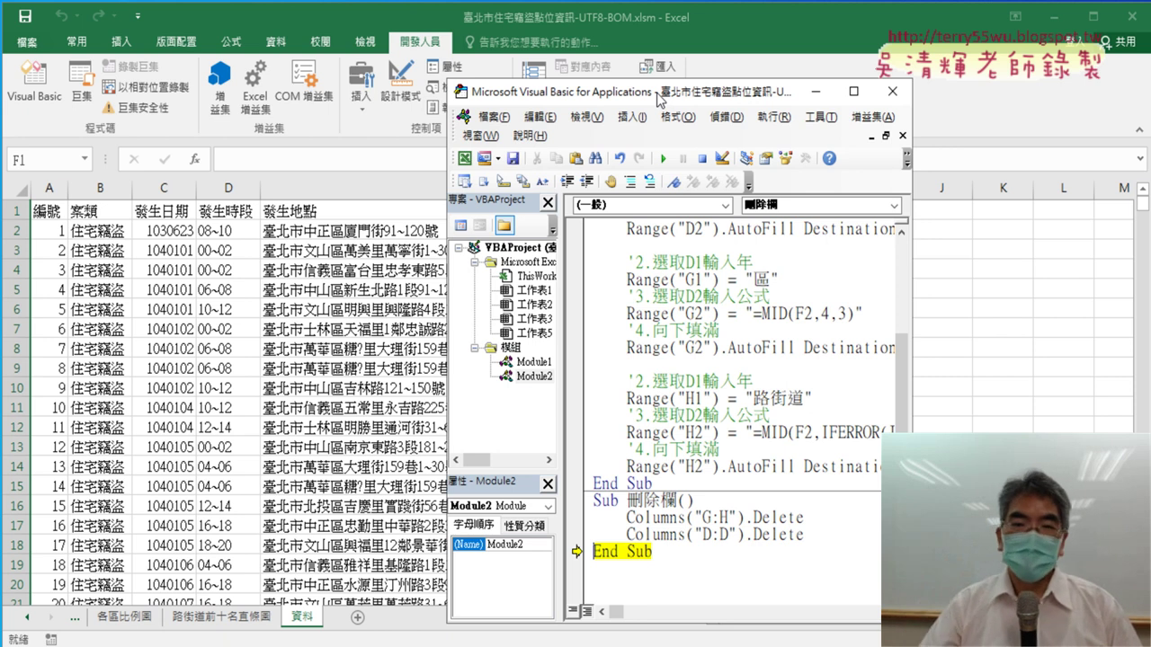
- Run 插入欄 and 刪除欄 alternately, ending with 插入欄 to restore columns D, G, H, then close the editor
{"action": "left_click", "coordinate": [662, 159]}
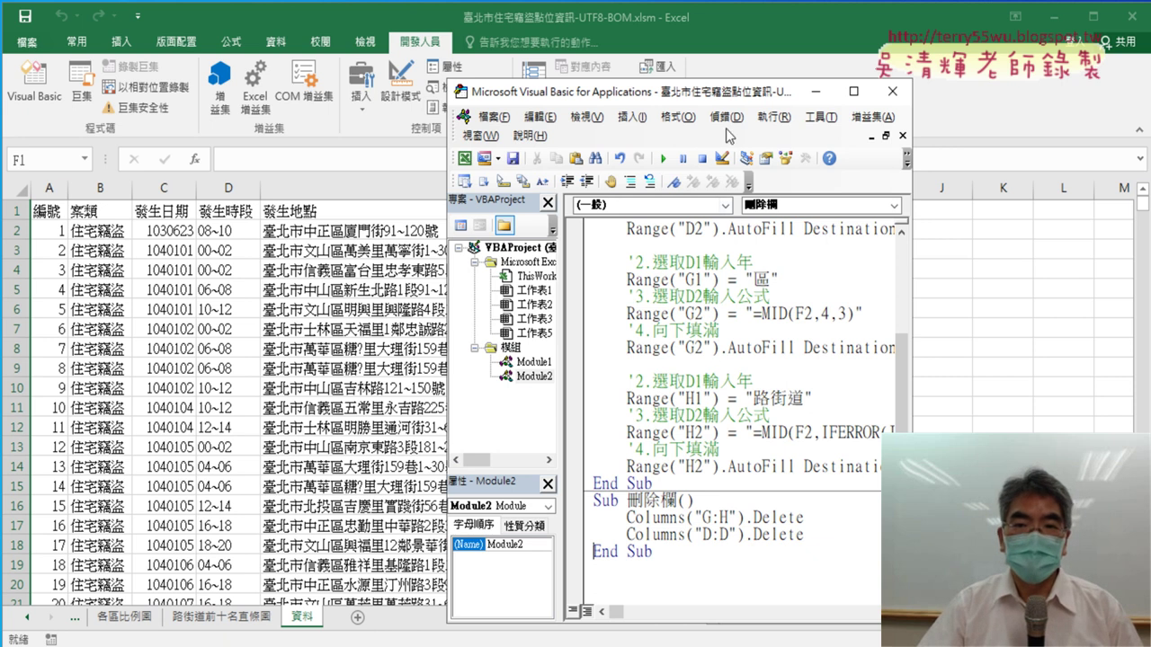
{"action": "left_click", "coordinate": [744, 314]}
{"action": "left_click", "coordinate": [665, 160]}
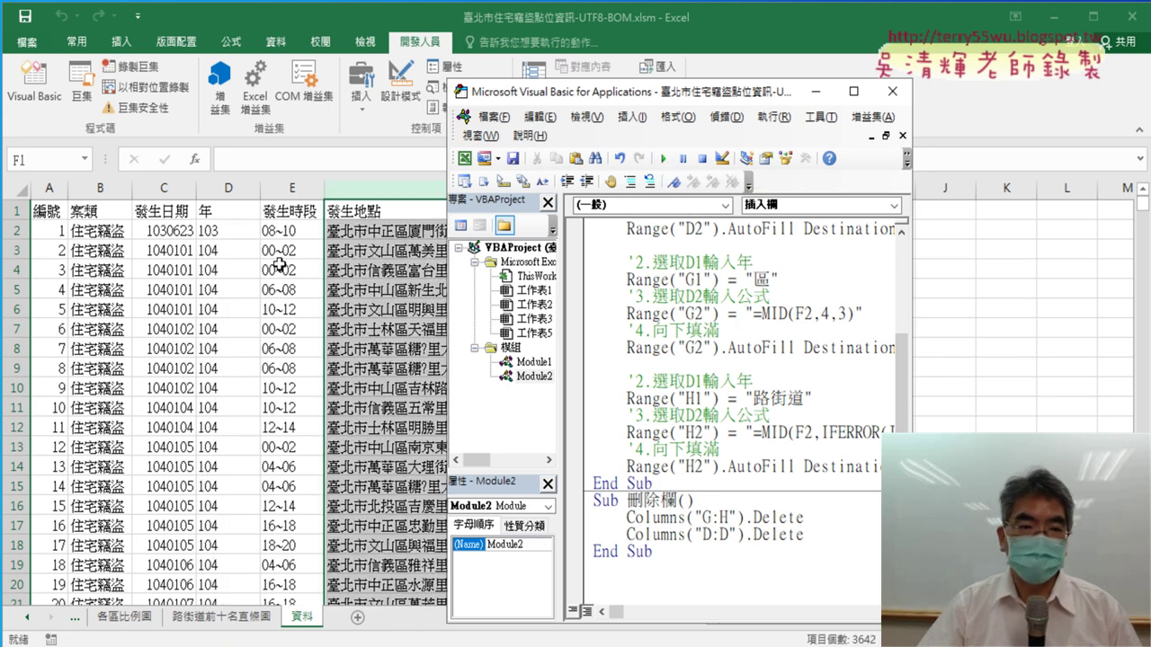
{"action": "left_click", "coordinate": [687, 534]}
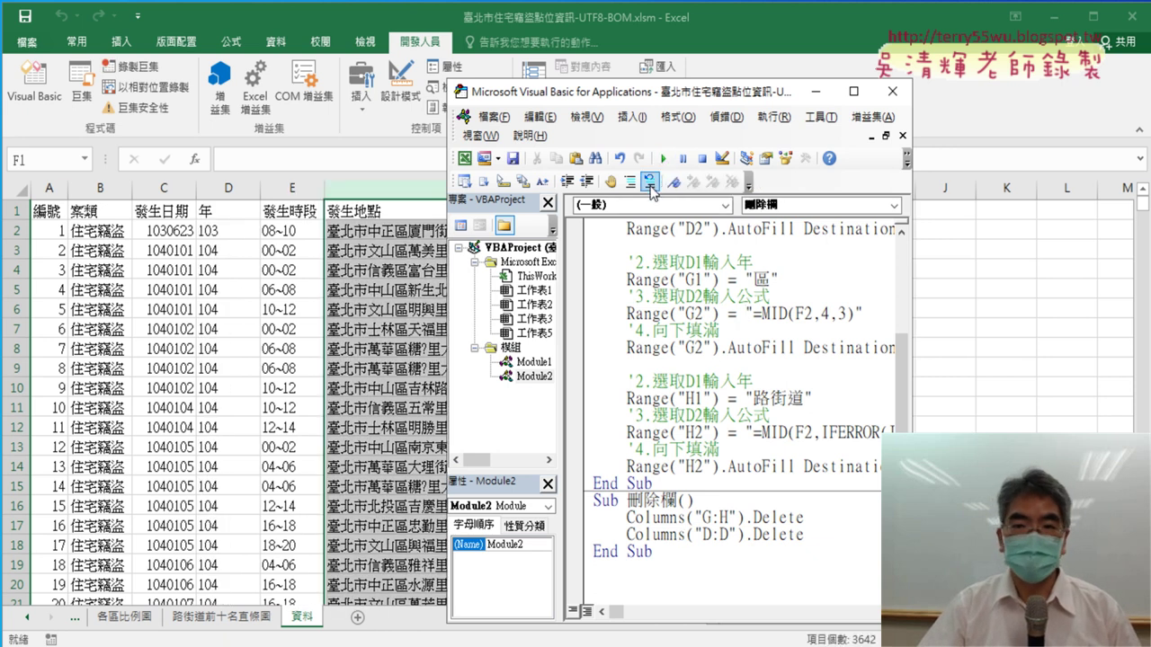
{"action": "left_click", "coordinate": [664, 159]}
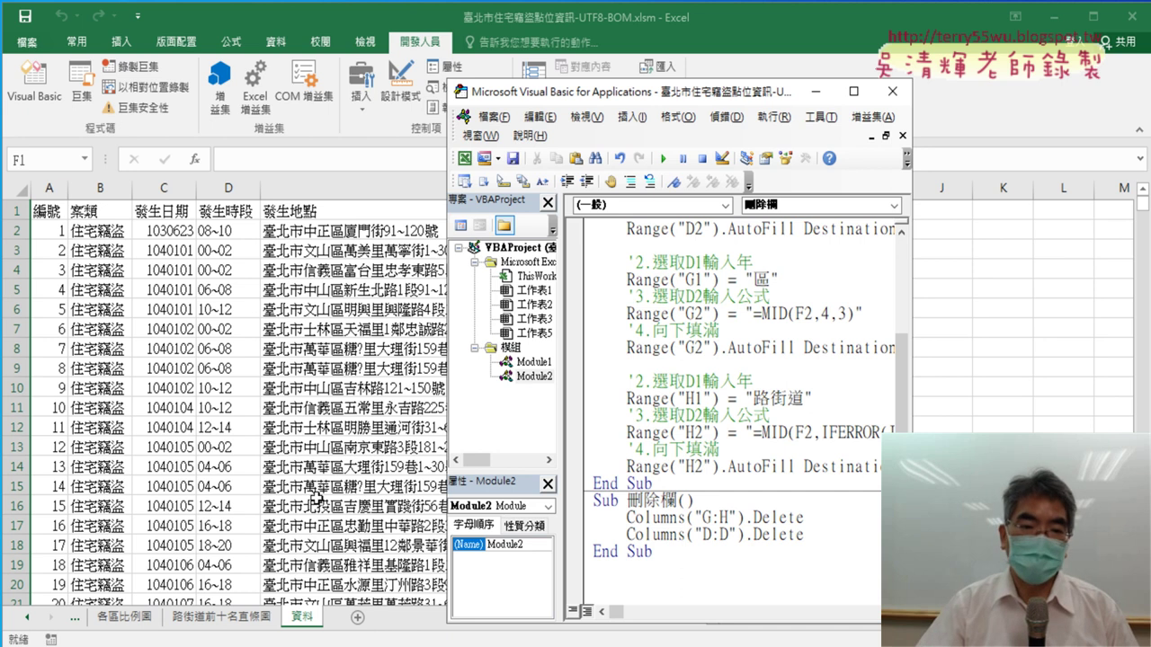
{"action": "left_click", "coordinate": [628, 381]}
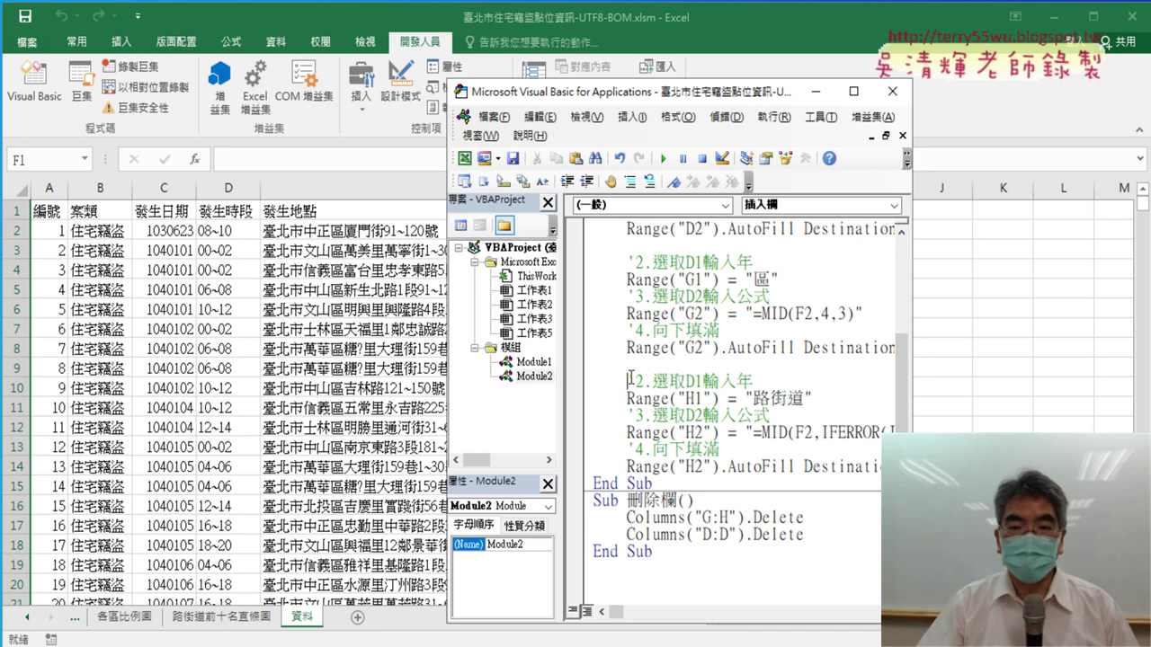
{"action": "left_click", "coordinate": [663, 159]}
{"action": "key", "text": "alt+F11"}
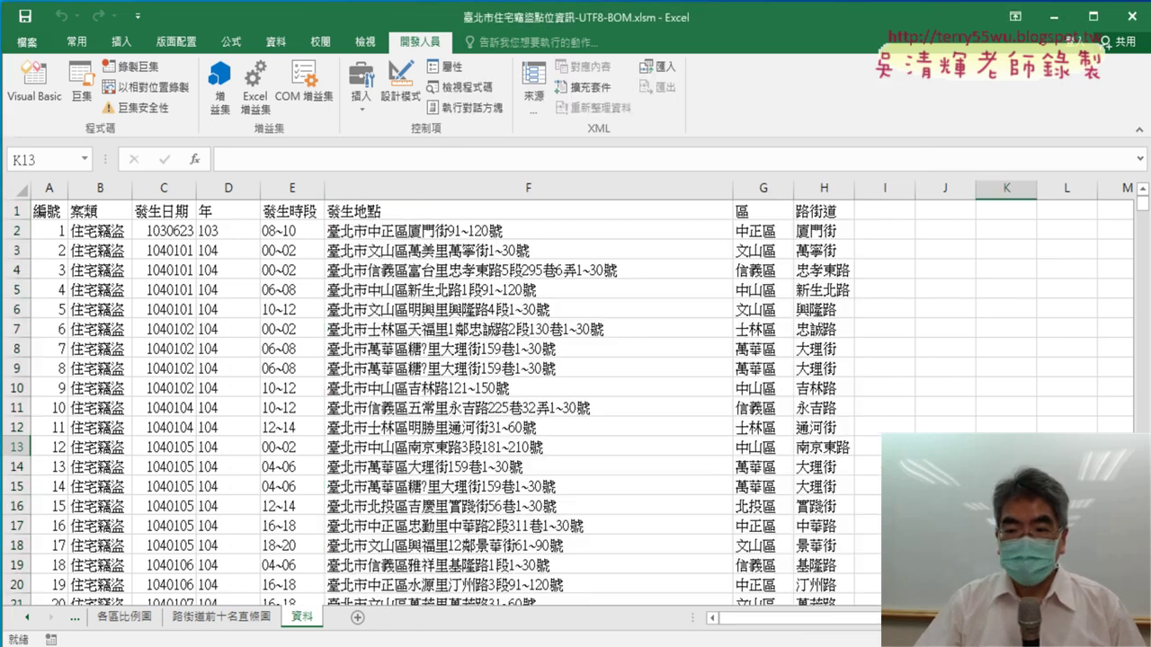
- Cycle through the 各區比例圖 and 路街道前十名直條圖 chart sheets, settling on 歷年竊盜折線圖 at cell B7
{"action": "left_click", "coordinate": [28, 618]}
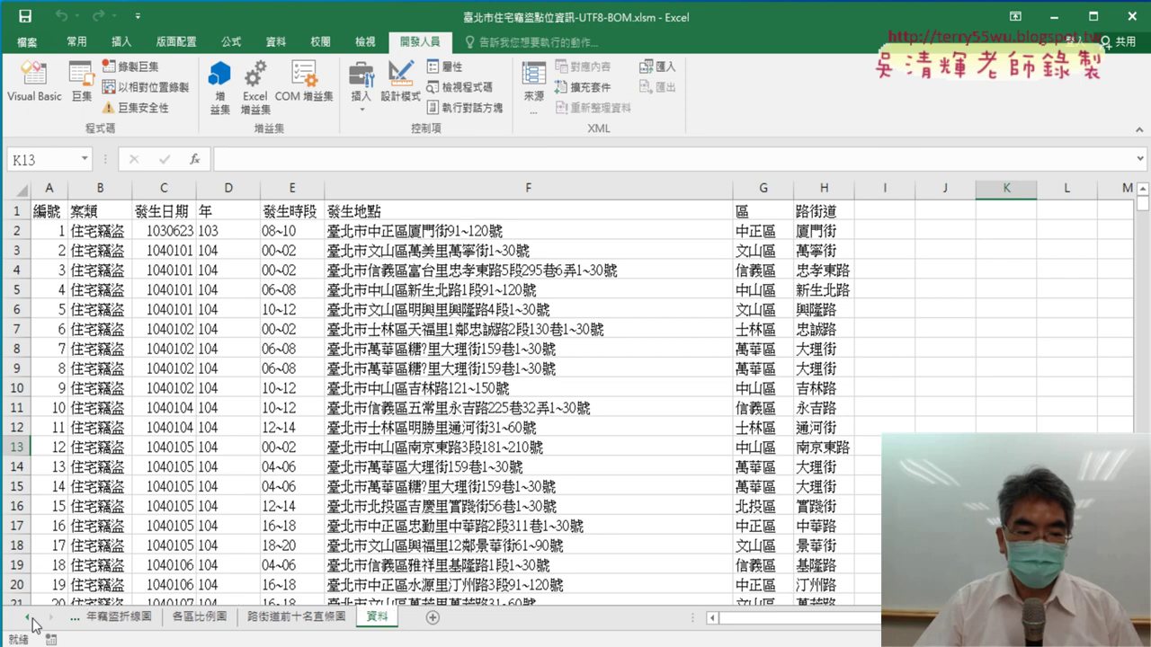
{"action": "left_click", "coordinate": [133, 618]}
{"action": "left_click", "coordinate": [212, 621]}
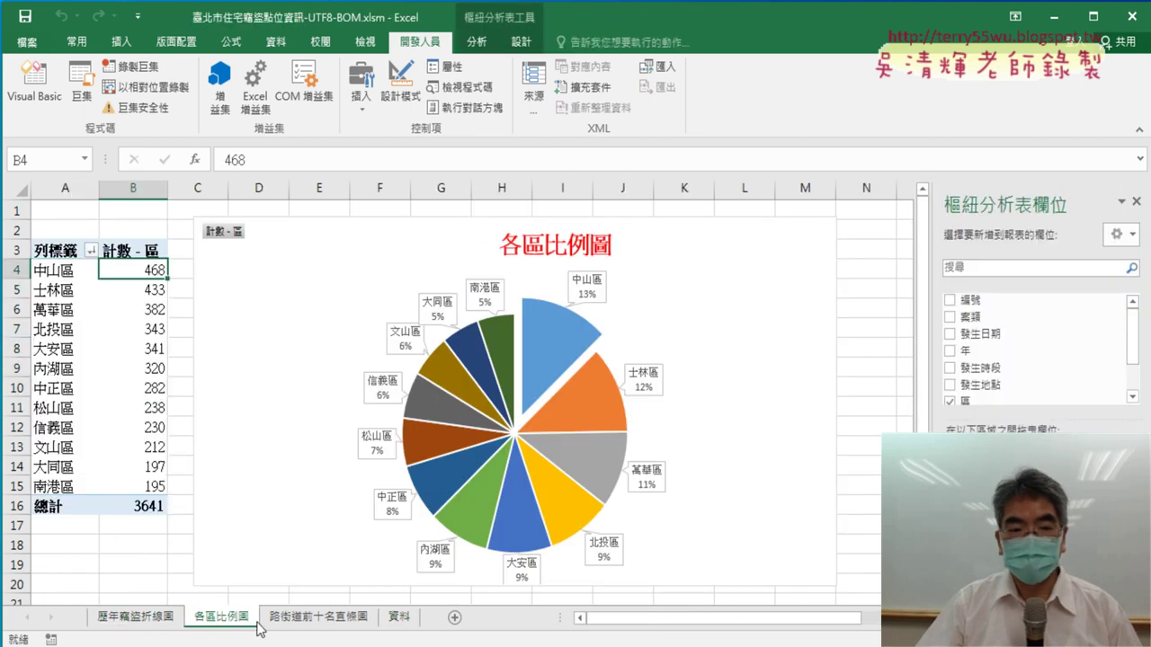
{"action": "left_click", "coordinate": [318, 621]}
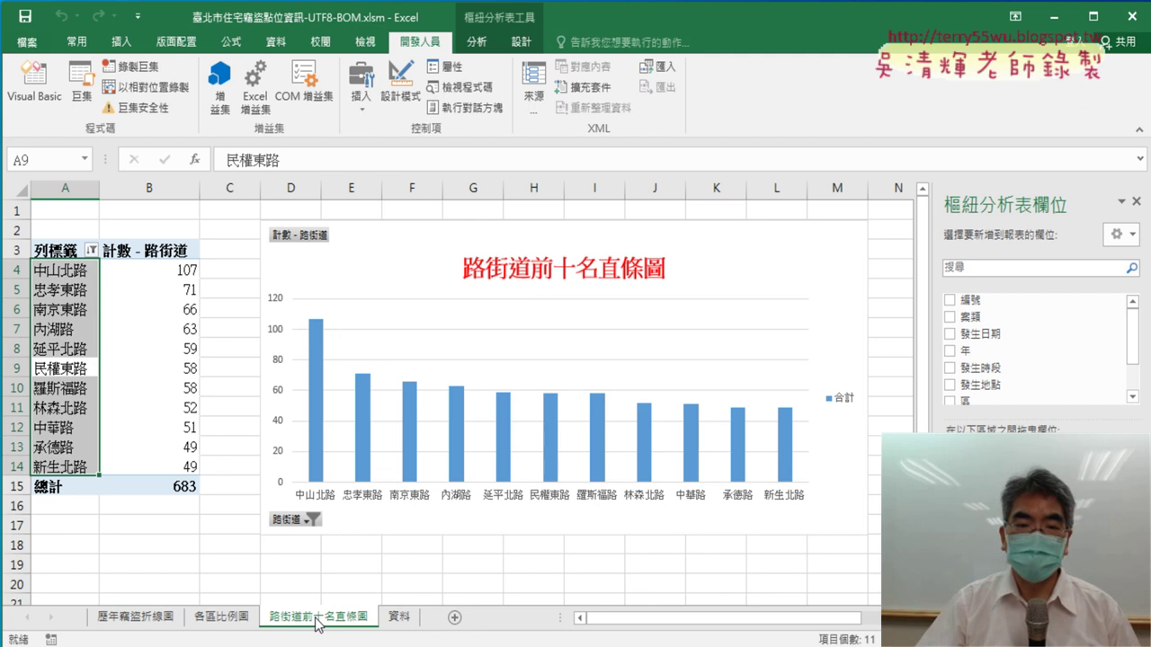
{"action": "left_click", "coordinate": [155, 628]}
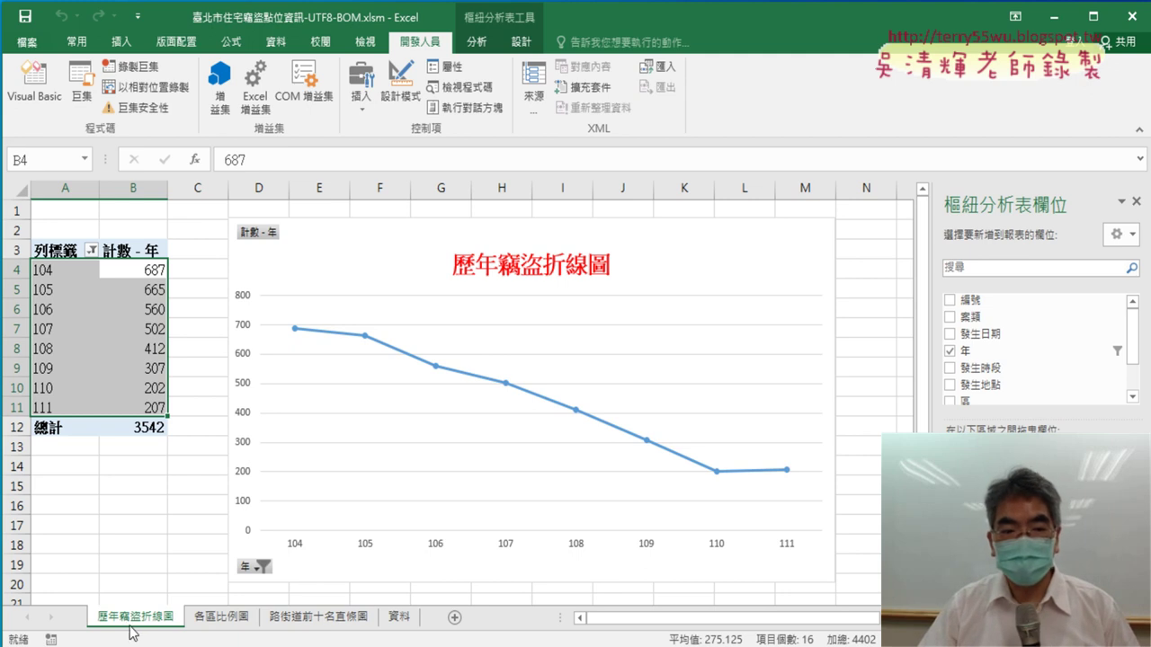
{"action": "left_click", "coordinate": [214, 621]}
{"action": "left_click", "coordinate": [315, 624]}
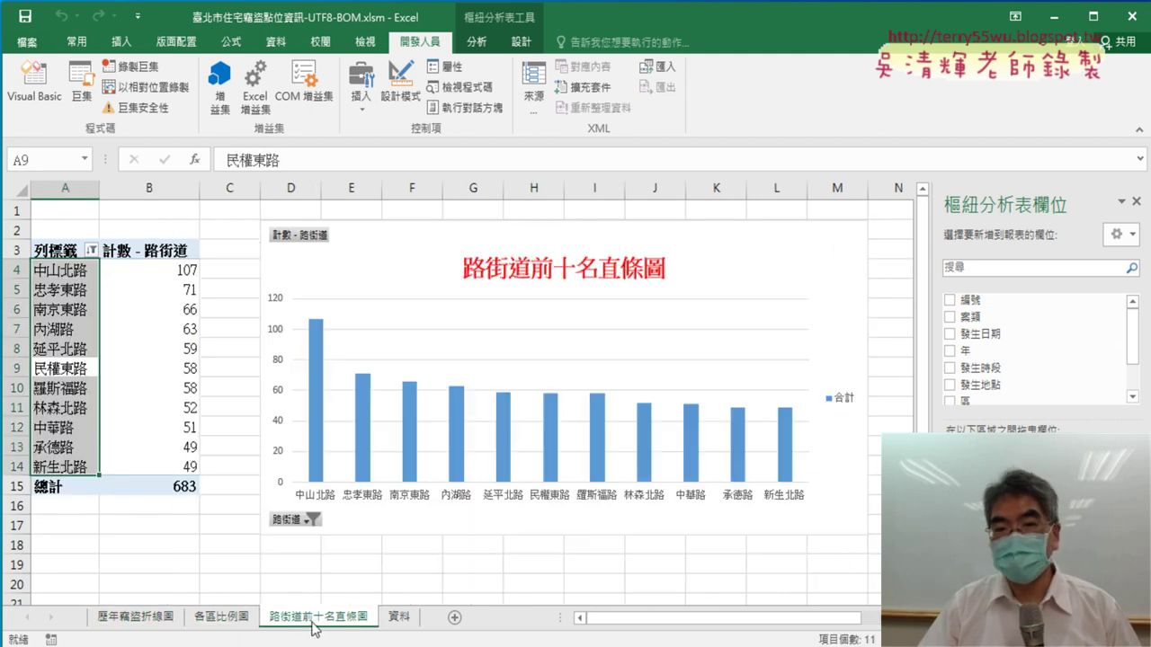
{"action": "left_click", "coordinate": [153, 624]}
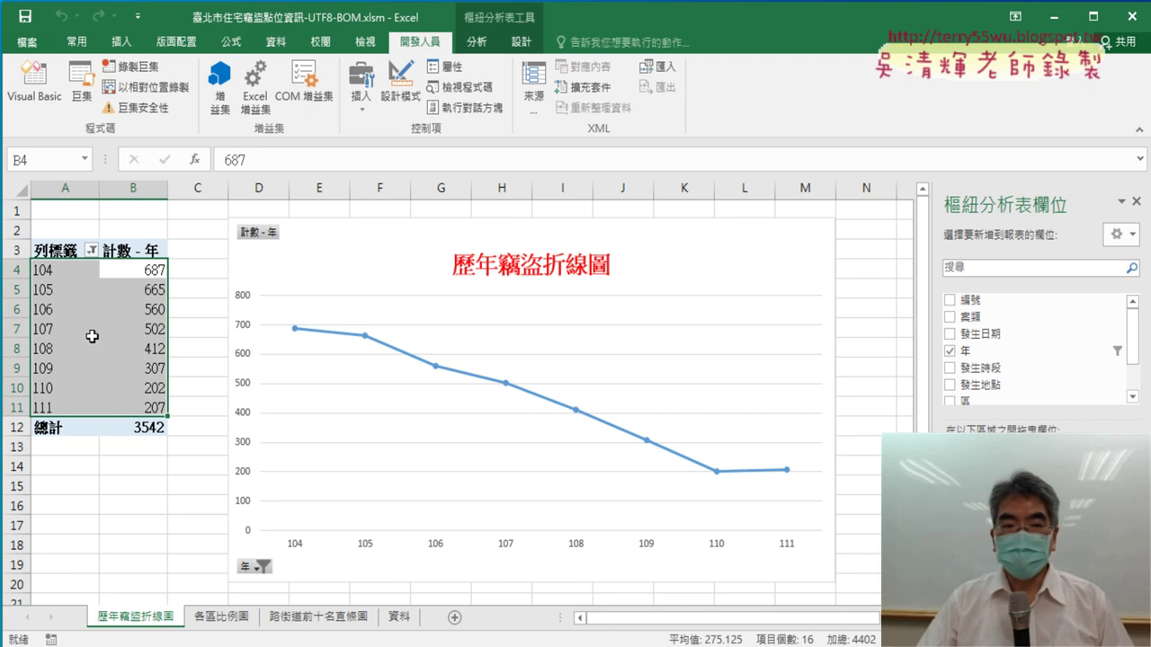
{"action": "left_click", "coordinate": [104, 332]}
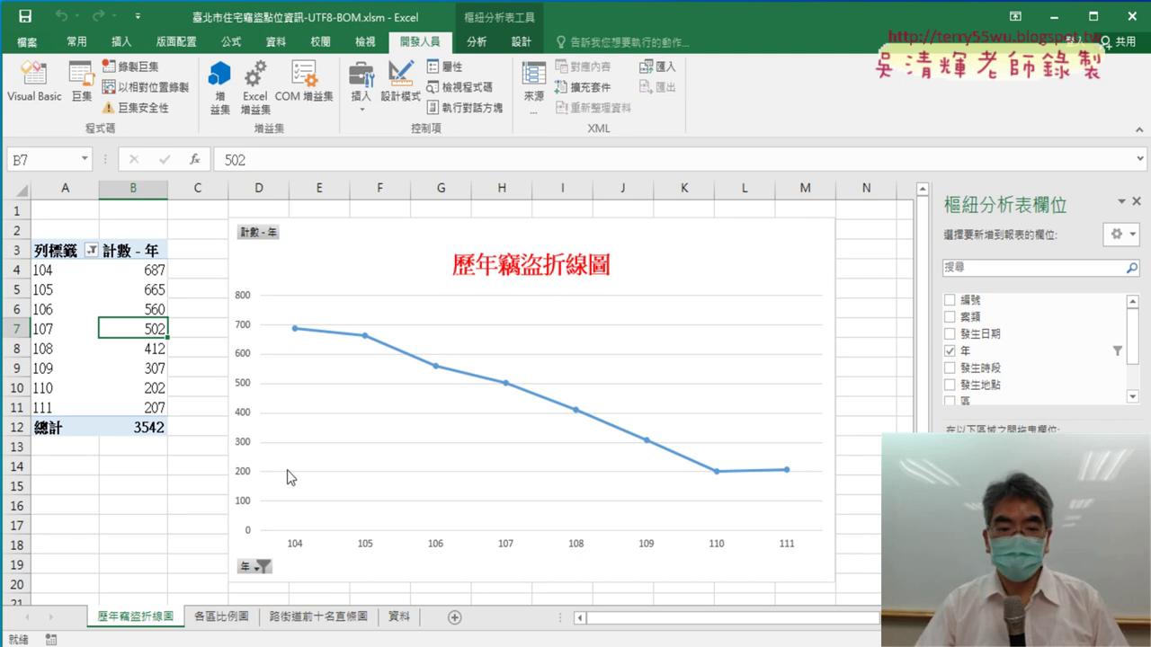
- Delete the 歷年竊盜折線圖 sheet, confirming the deletion, then switch to the 資料 sheet
{"action": "right_click", "coordinate": [151, 624]}
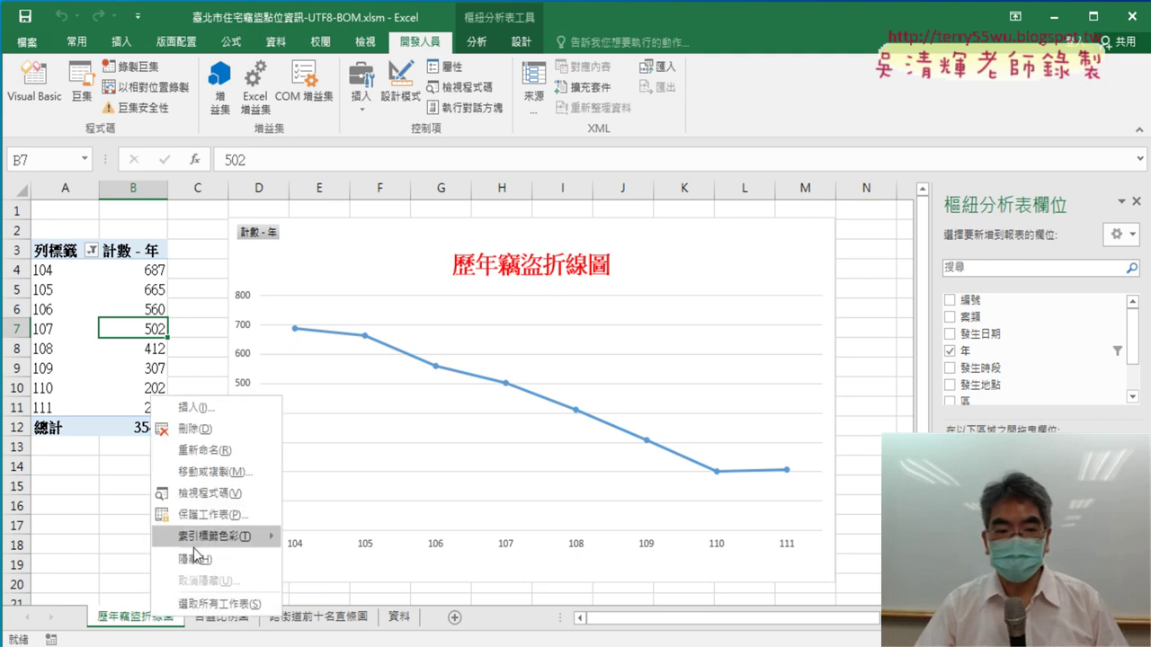
{"action": "left_click", "coordinate": [227, 422]}
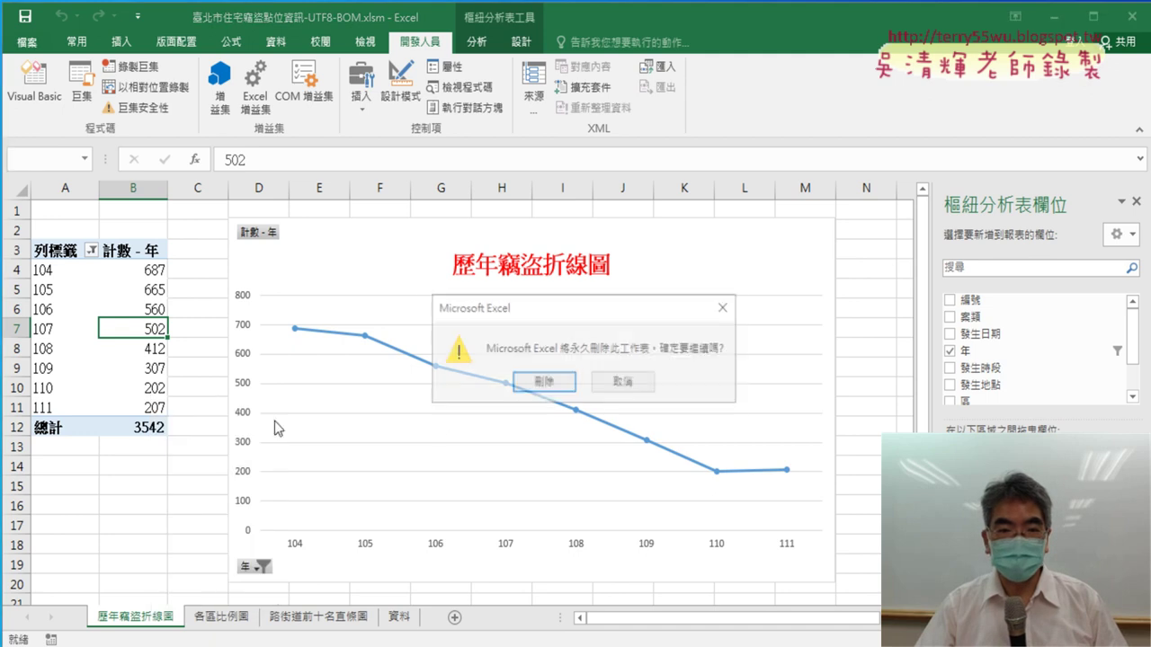
{"action": "left_click", "coordinate": [540, 382]}
{"action": "left_click", "coordinate": [306, 619]}
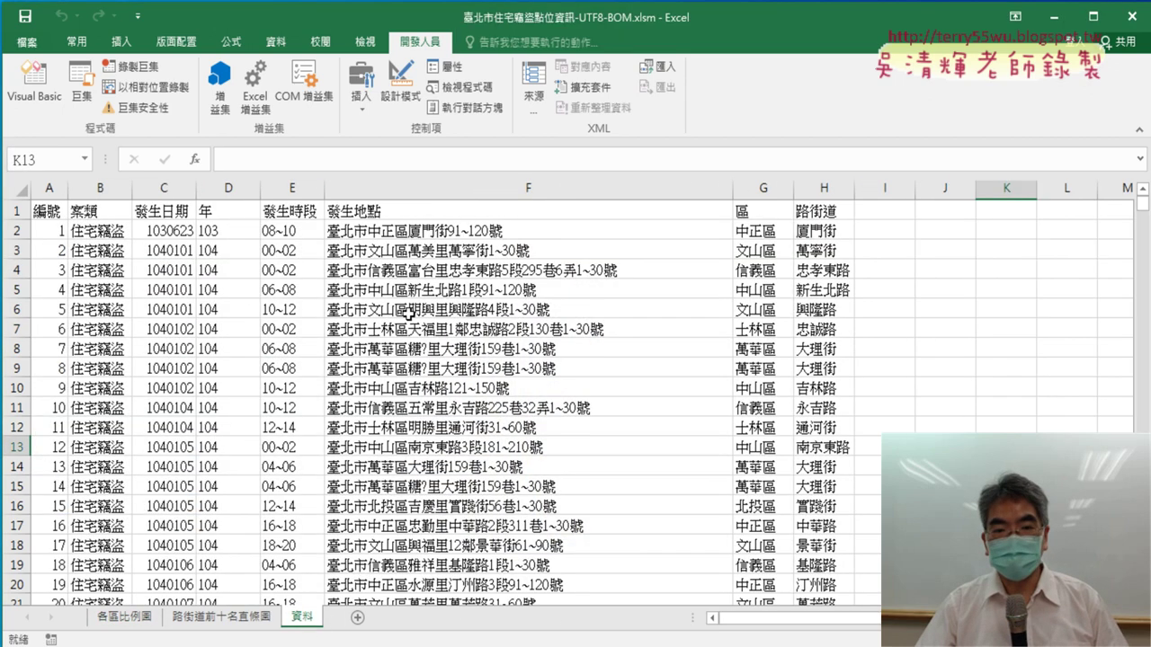